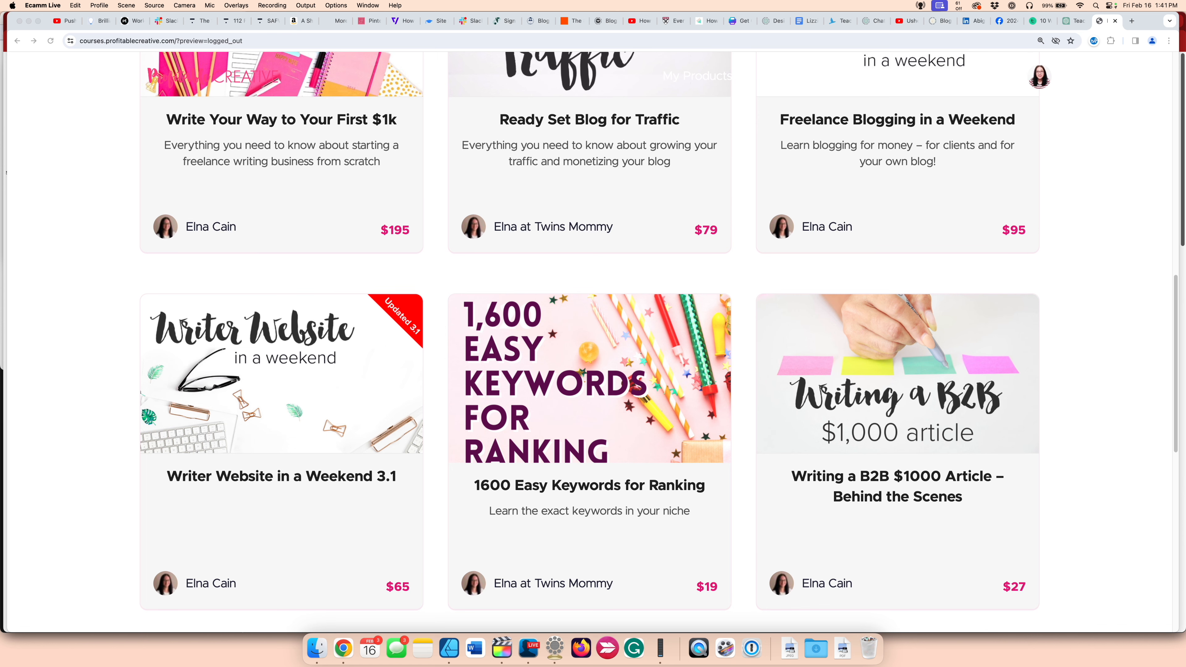
Step: Look over the featured courses on the school's home page and open the full product list
scroll(593, 341, "down", 7)
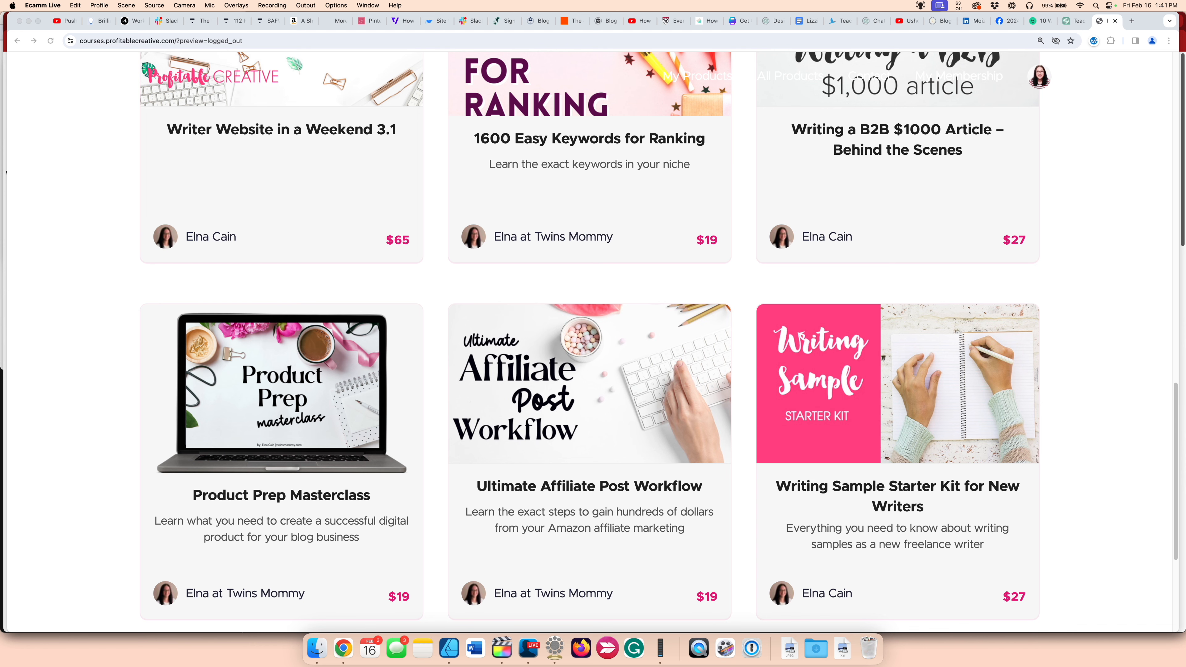
scroll(593, 341, "down", 5)
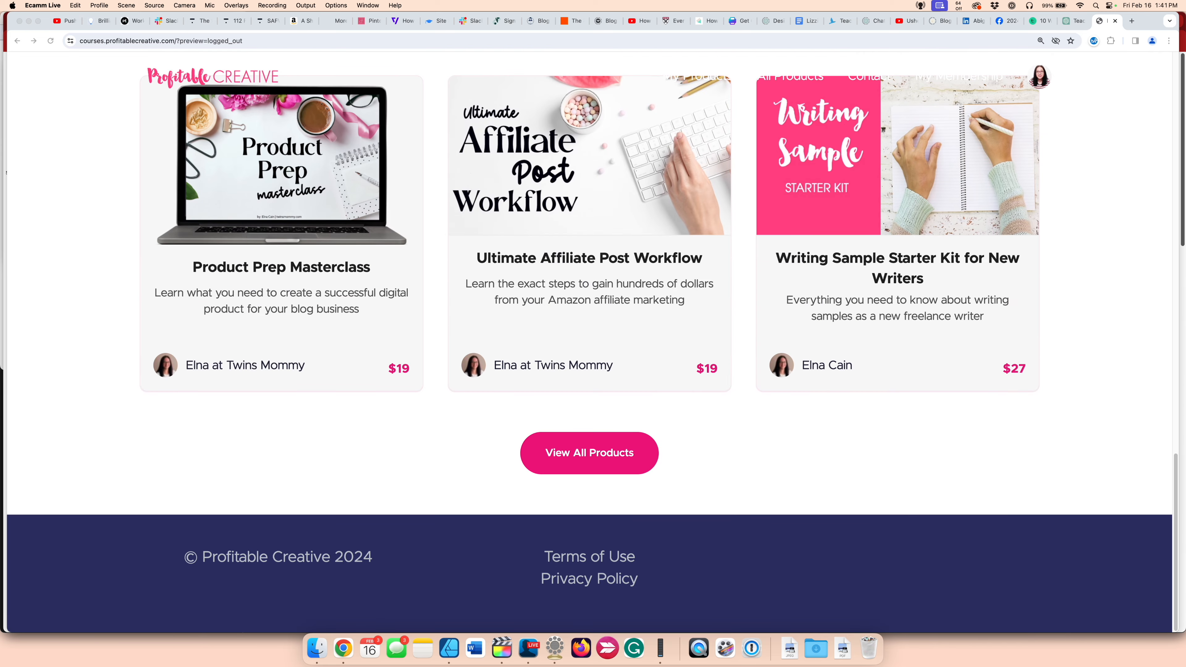
left_click(590, 453)
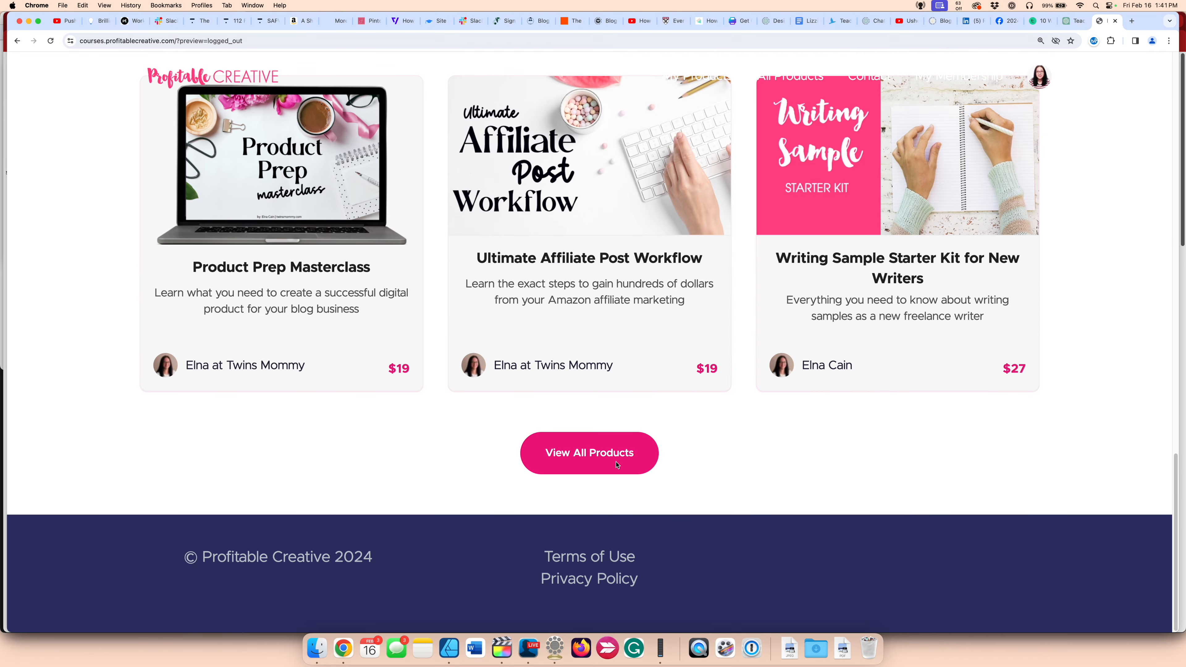
Step: Examine the courses and digital downloads offered on the school's full product list, including their prices
scroll(152, 329, "down", 5)
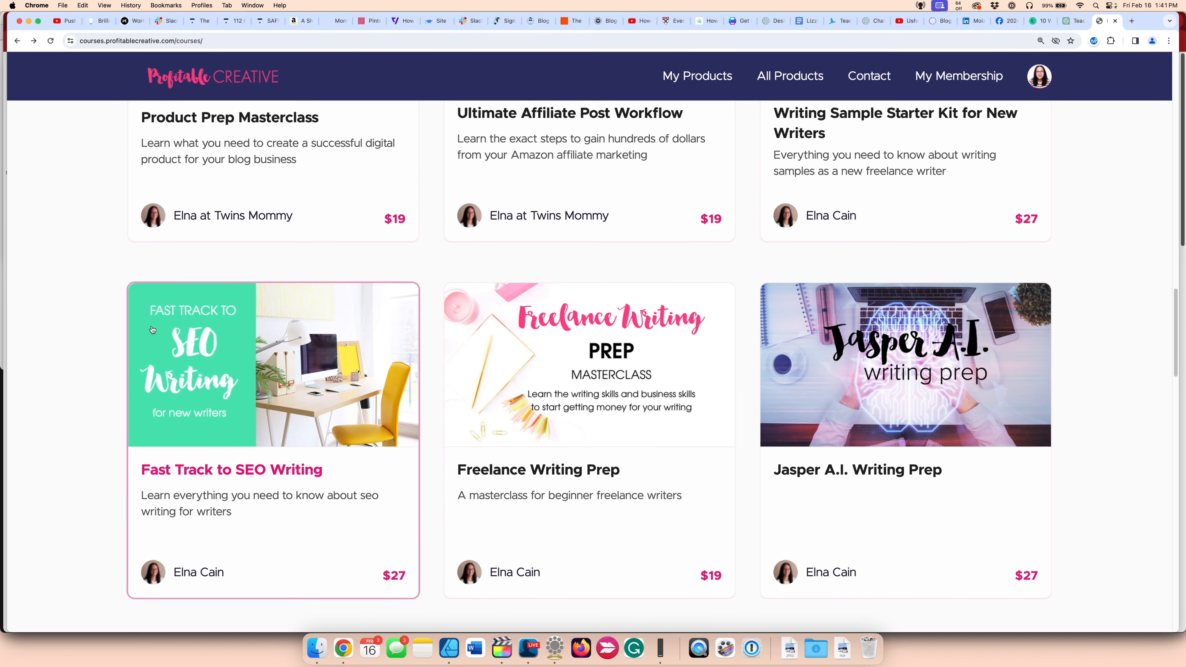
scroll(154, 327, "down", 4)
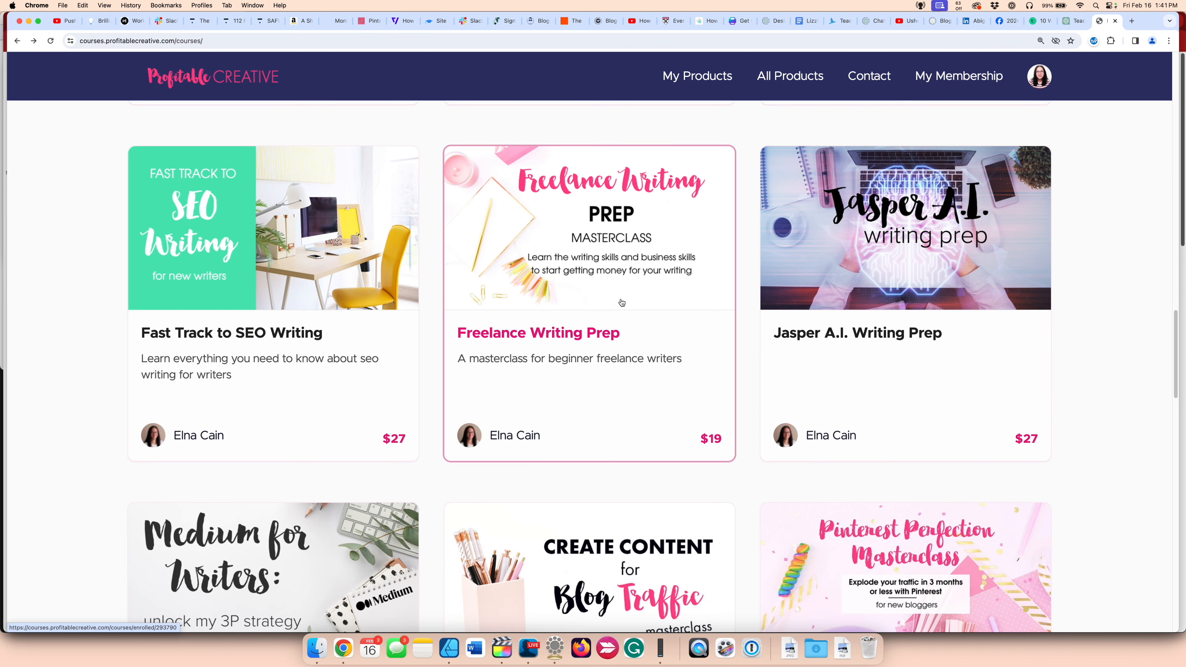
scroll(243, 336, "down", 14)
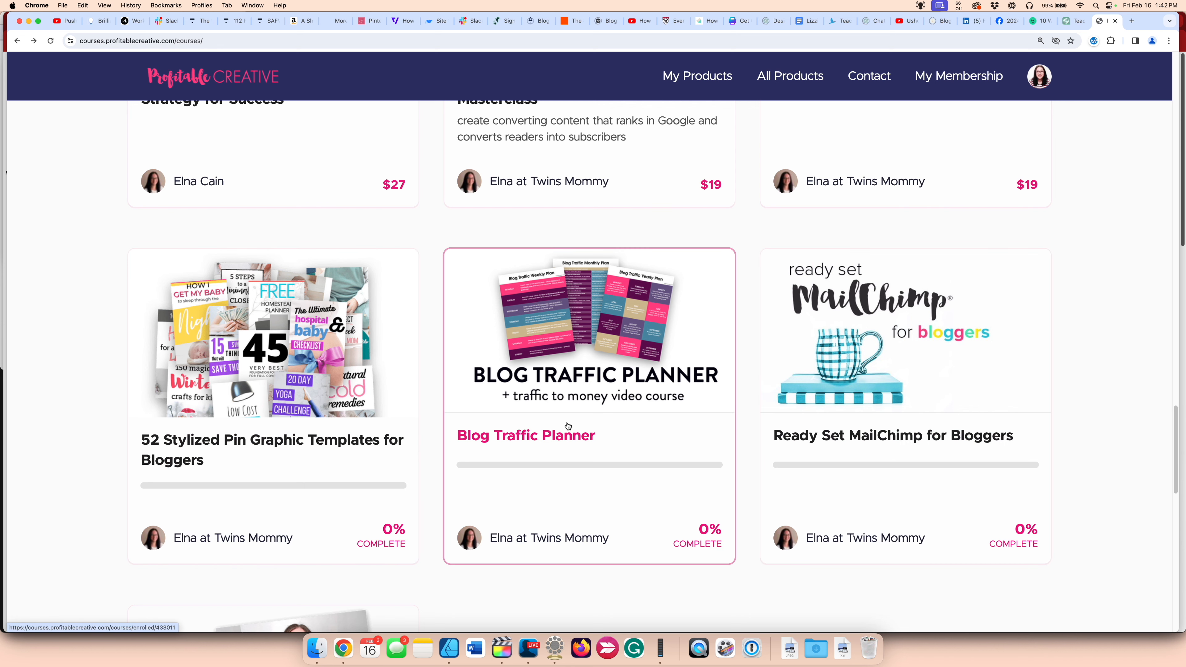
scroll(542, 430, "down", 5)
scroll(677, 449, "up", 7)
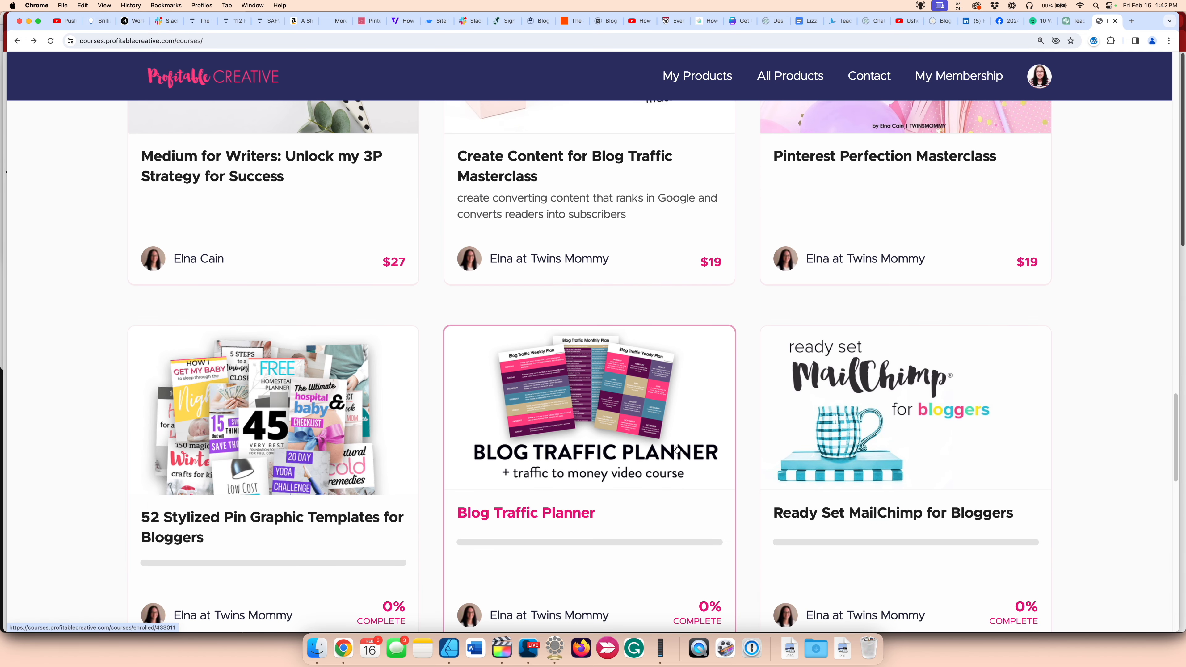
scroll(677, 449, "up", 1)
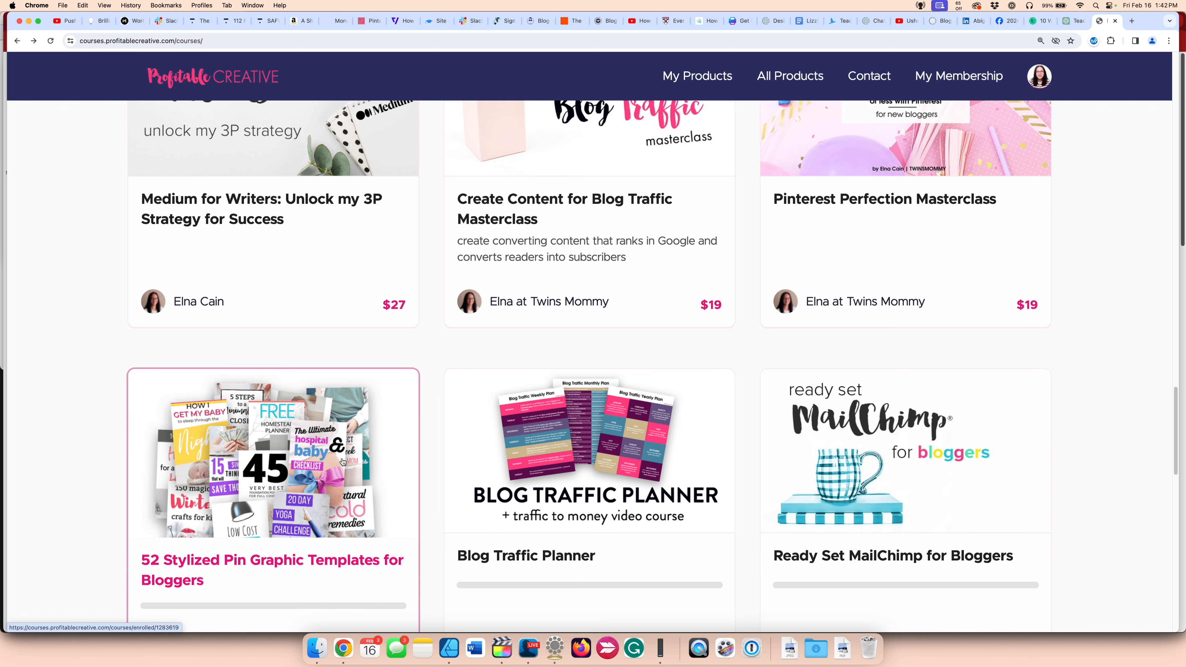
scroll(330, 463, "up", 20)
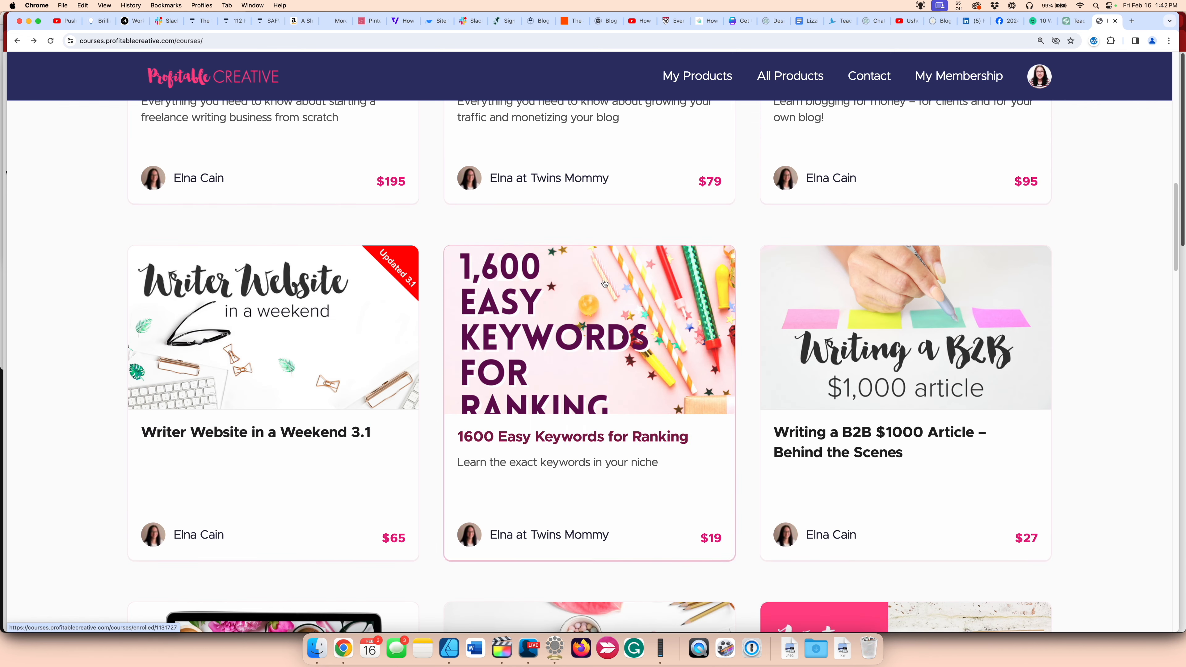
scroll(564, 363, "up", 5)
scroll(565, 363, "up", 5)
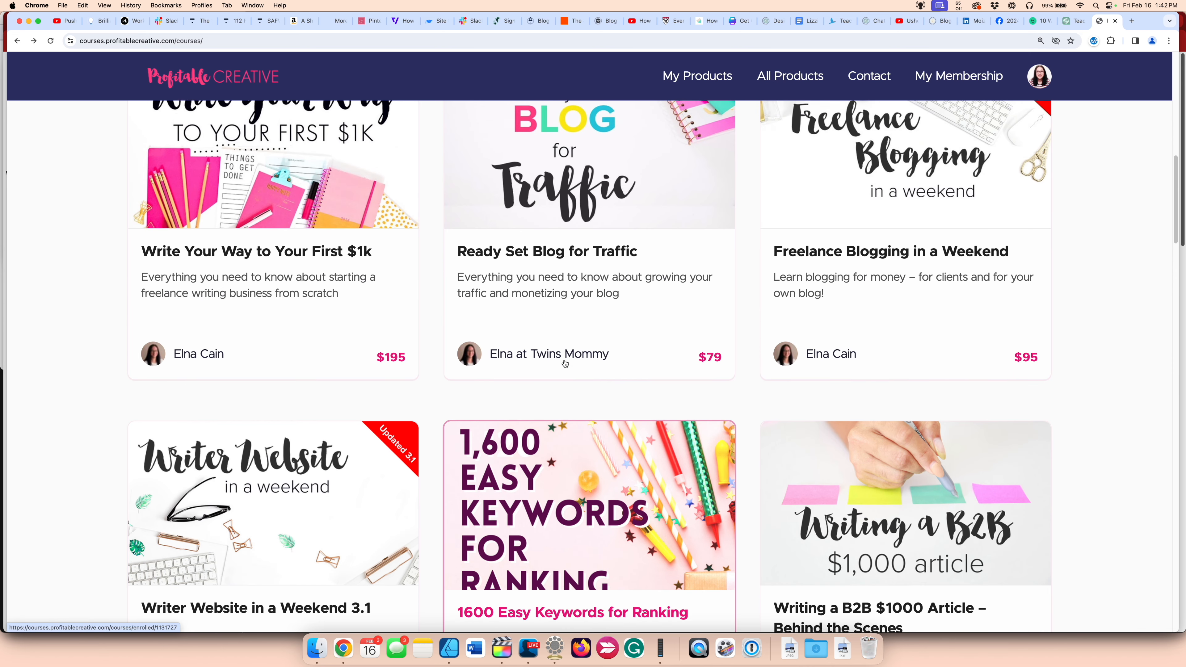
scroll(570, 339, "up", 10)
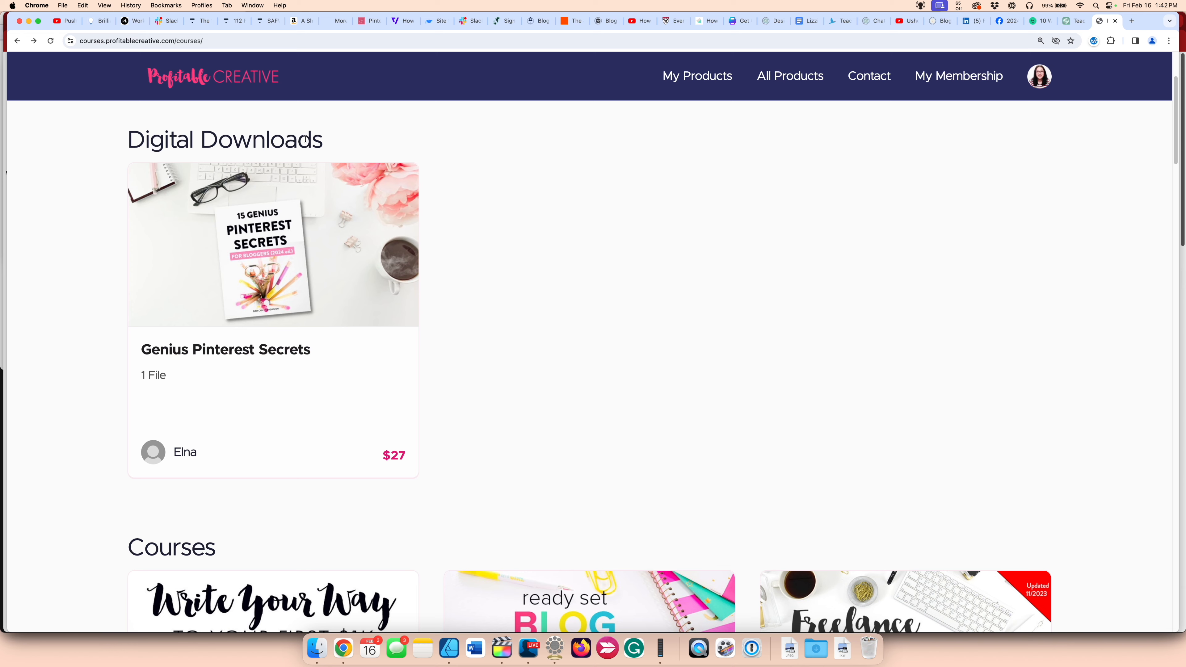
scroll(327, 262, "down", 5)
scroll(360, 379, "down", 3)
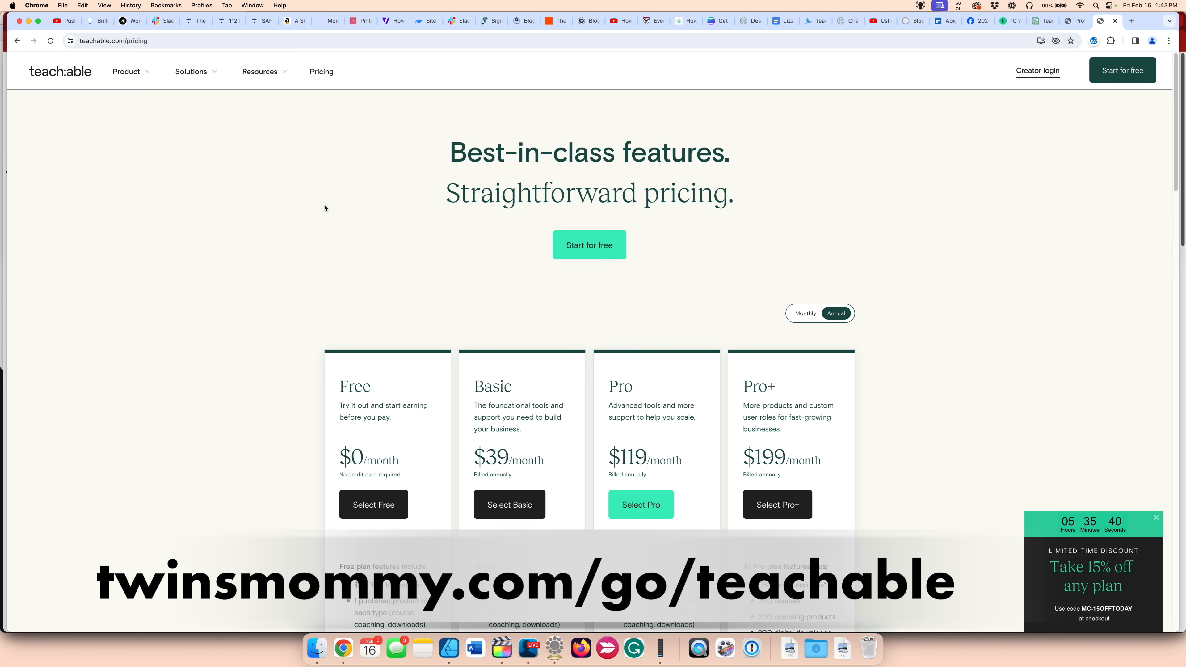
Step: Compare the prices and features of the Free, Basic, Pro and Pro+ plans on Teachable's pricing page
scroll(432, 201, "down", 5)
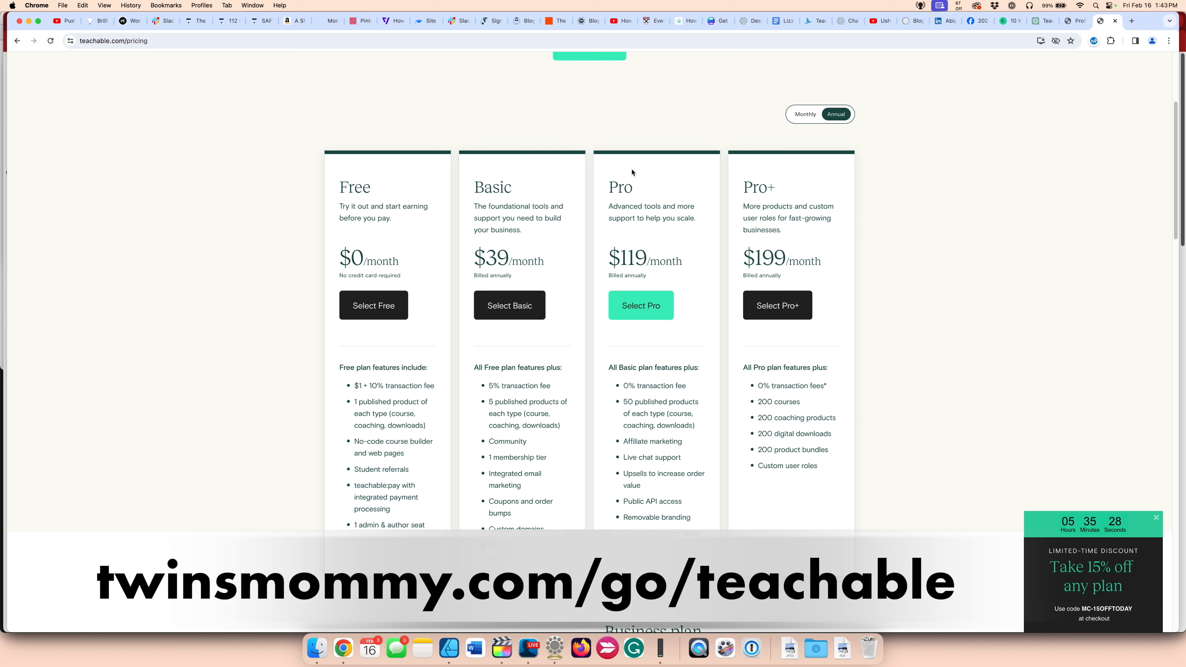
scroll(631, 172, "down", 3)
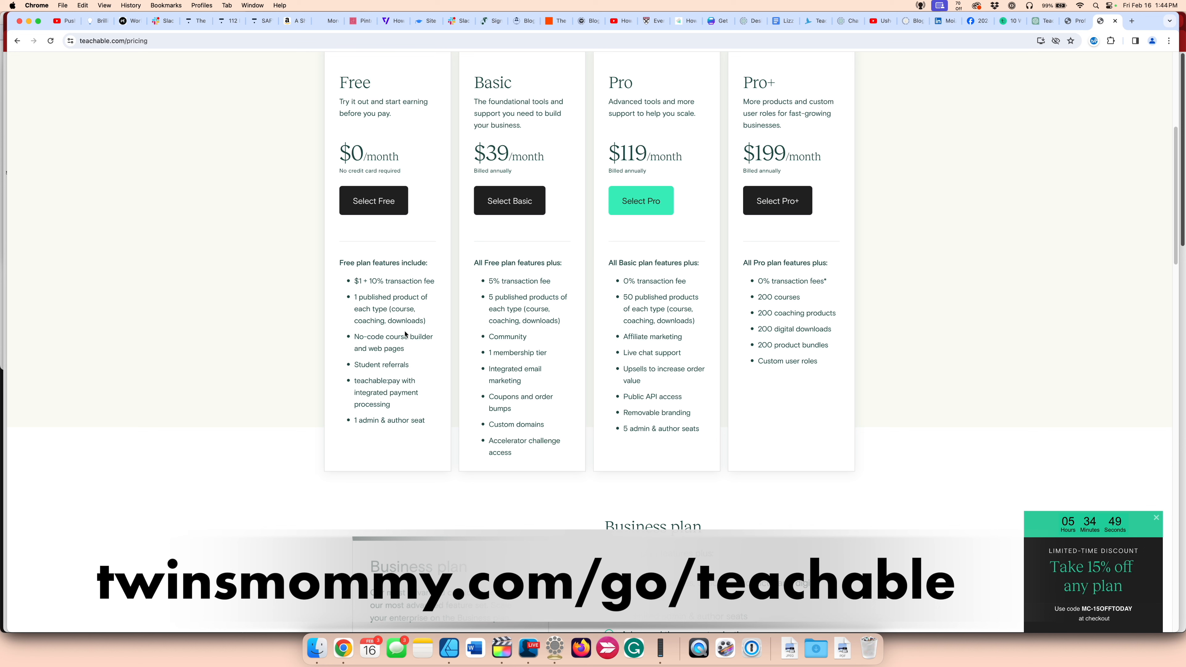
scroll(421, 318, "up", 6)
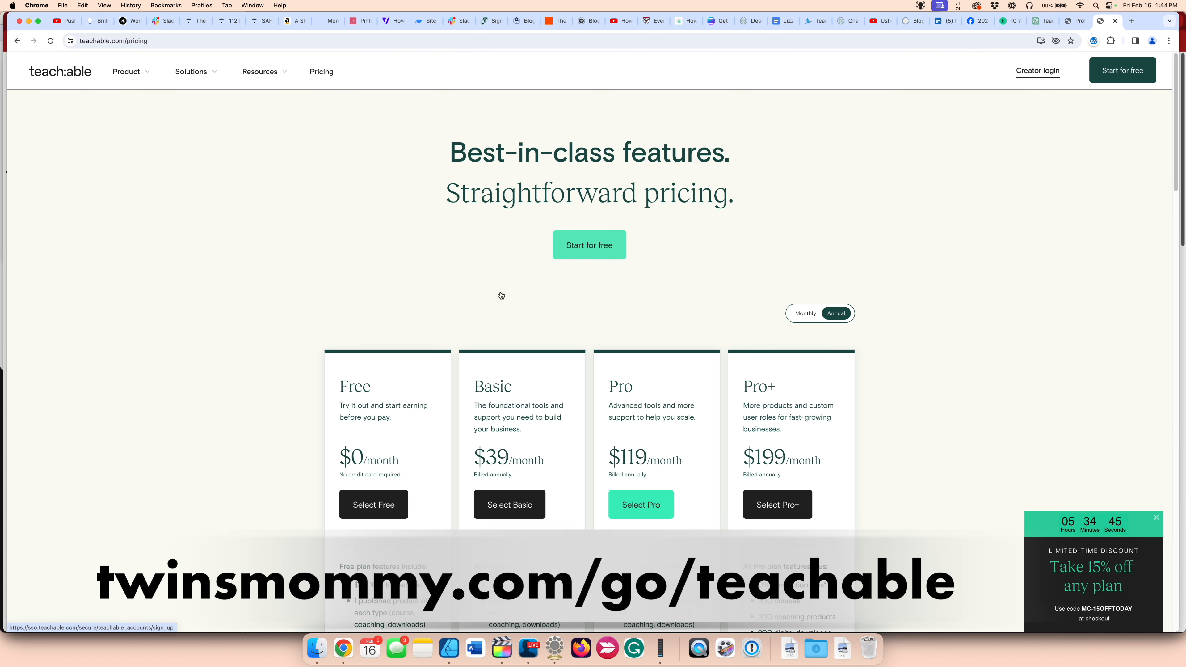
scroll(261, 342, "down", 4)
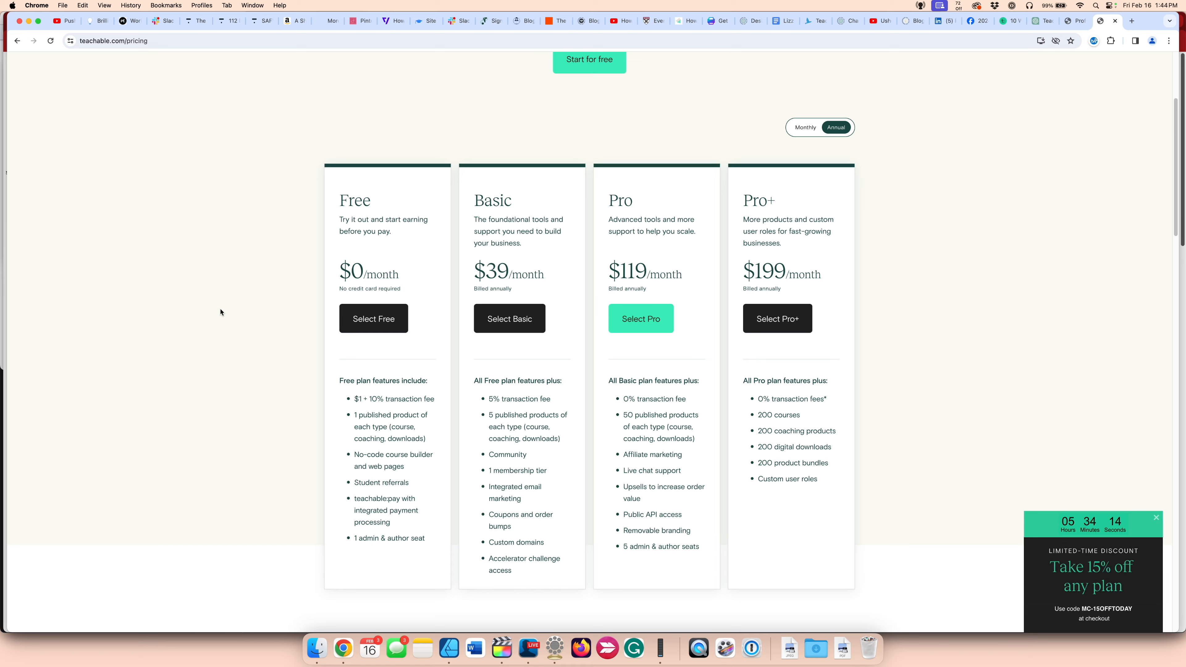
scroll(221, 312, "up", 5)
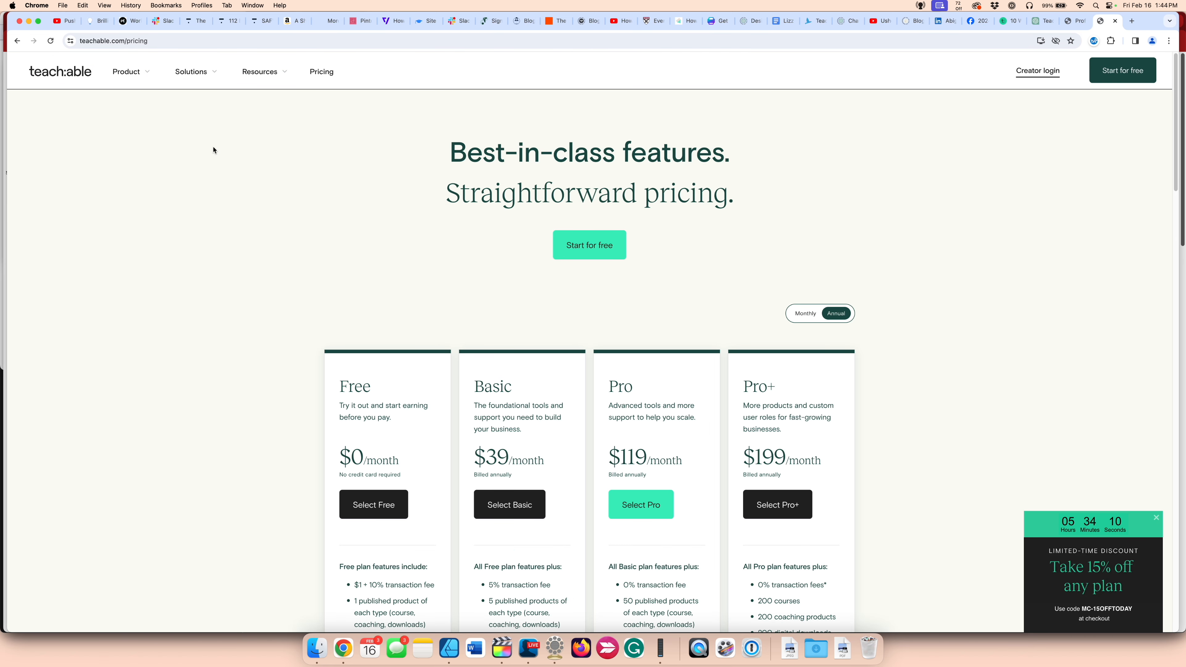
Step: In the school's admin area, create a new course titled "All About Pinterest Marketing" with the AI starting help turned off
left_click(201, 45)
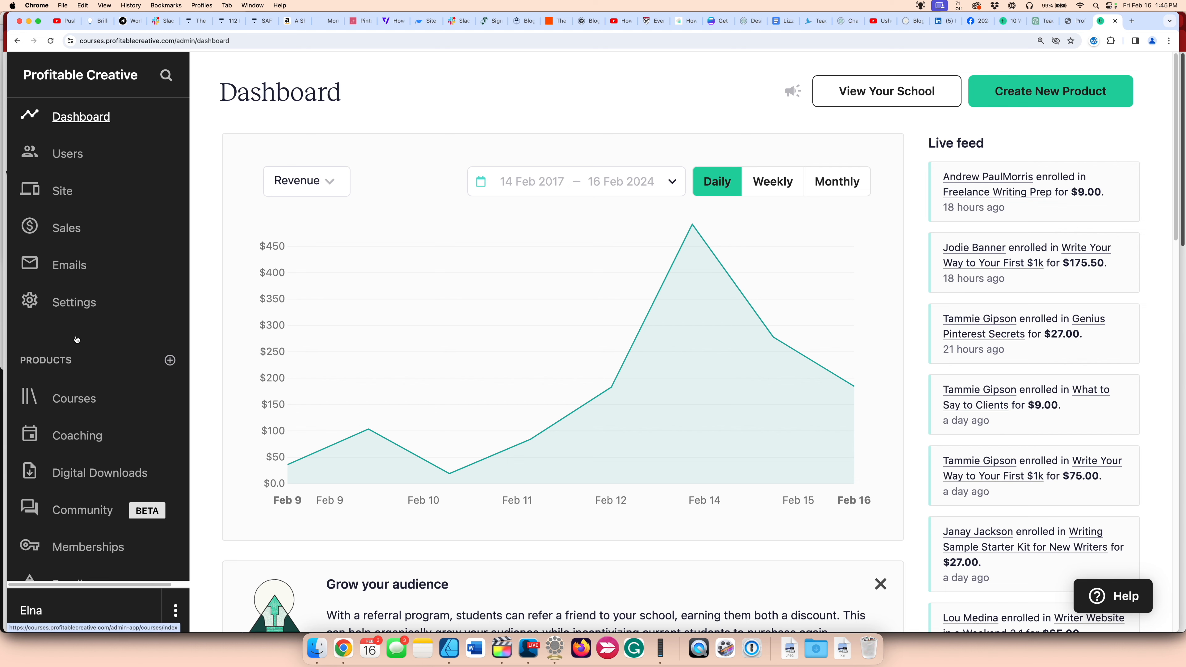
left_click(83, 400)
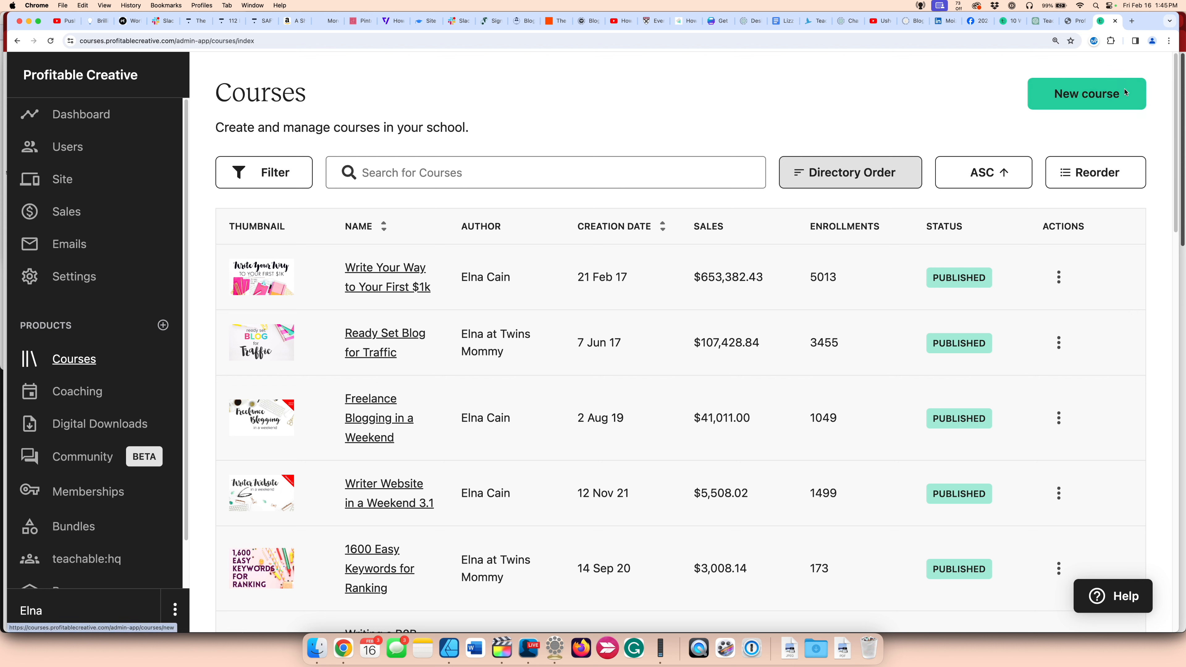
left_click(1087, 99)
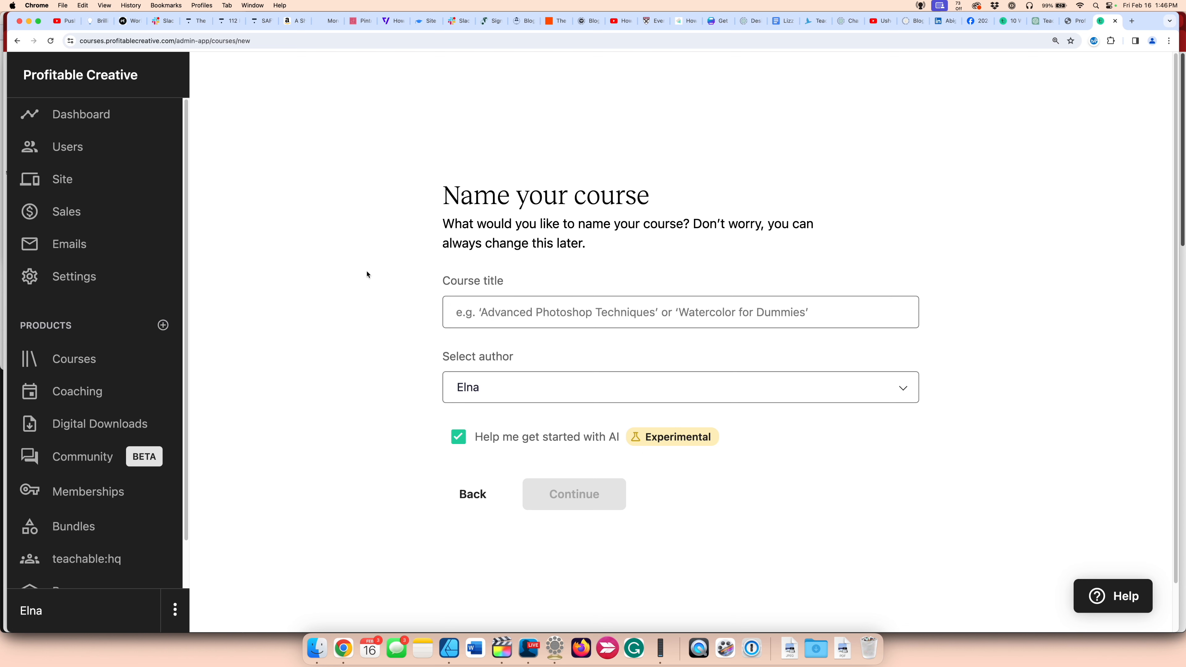
left_click(508, 312)
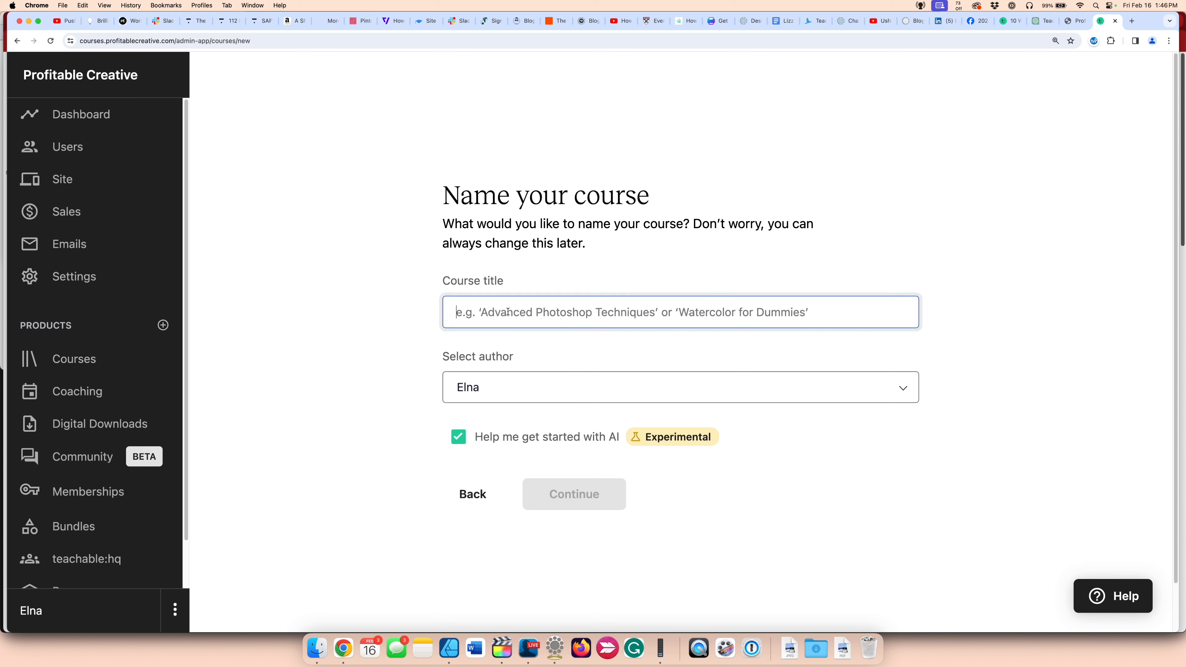
type("Pinterest Marketing")
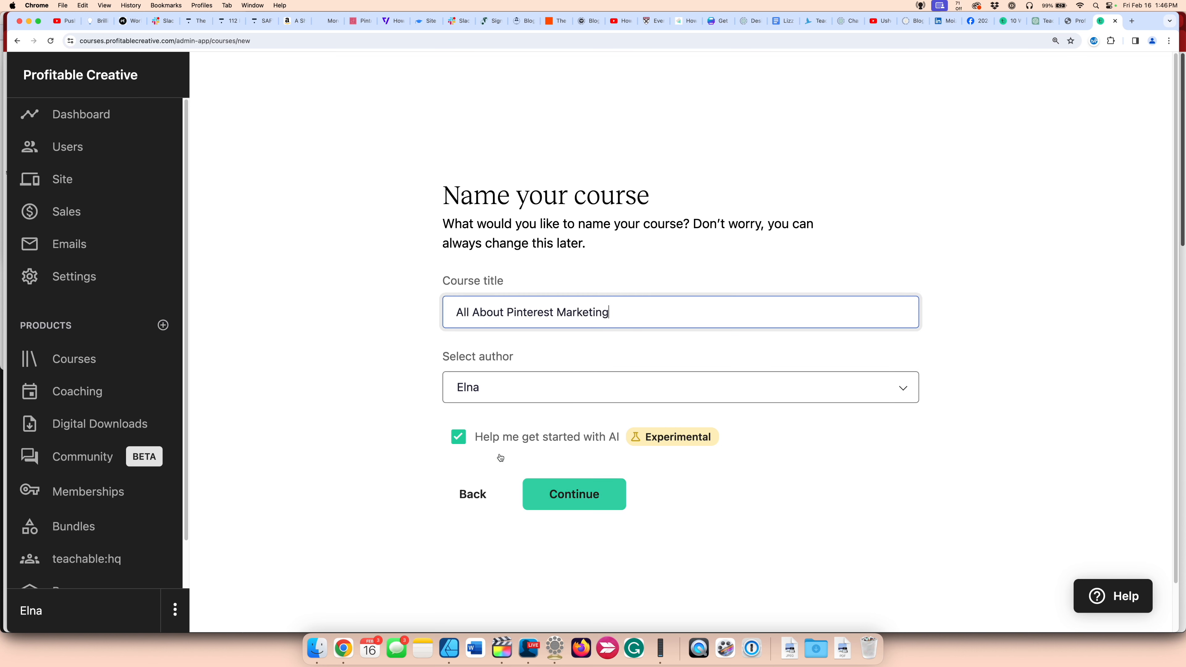
left_click(458, 437)
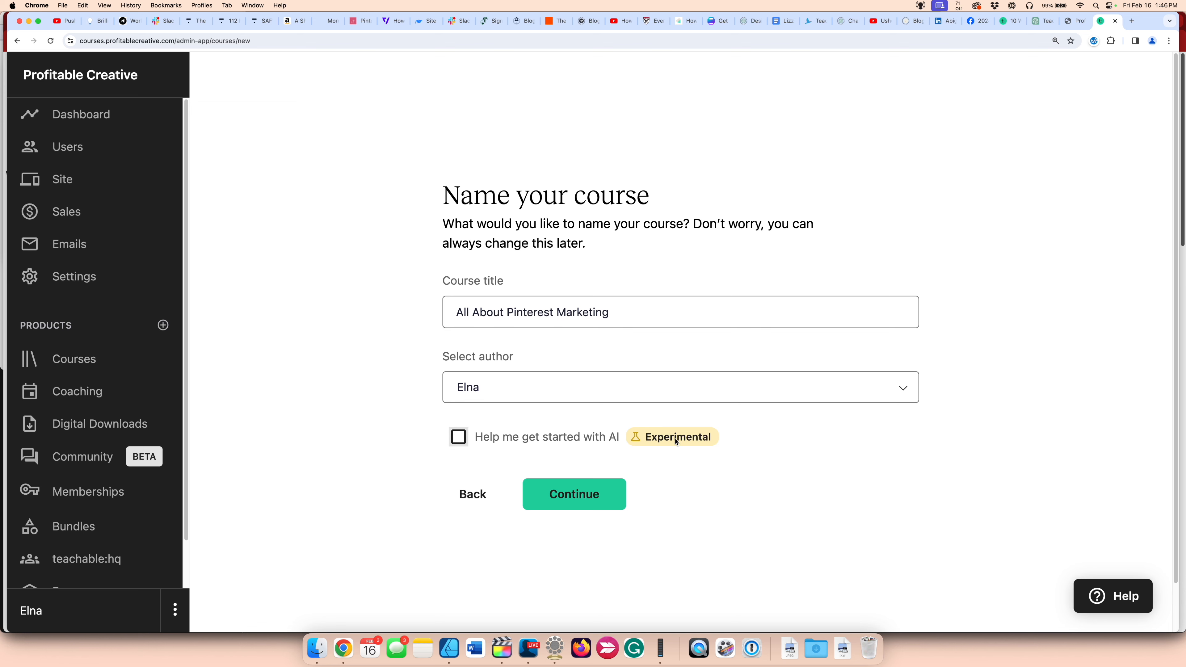
left_click(589, 503)
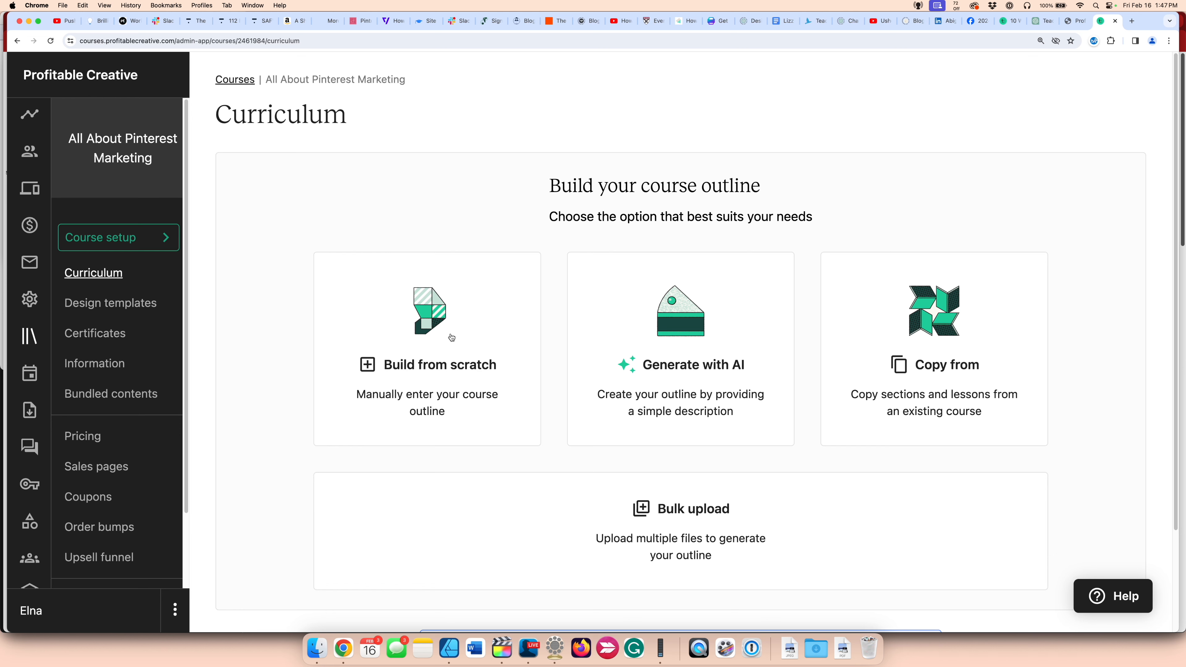
Step: Build the course outline from scratch and name its first section "Welcome"
left_click(450, 336)
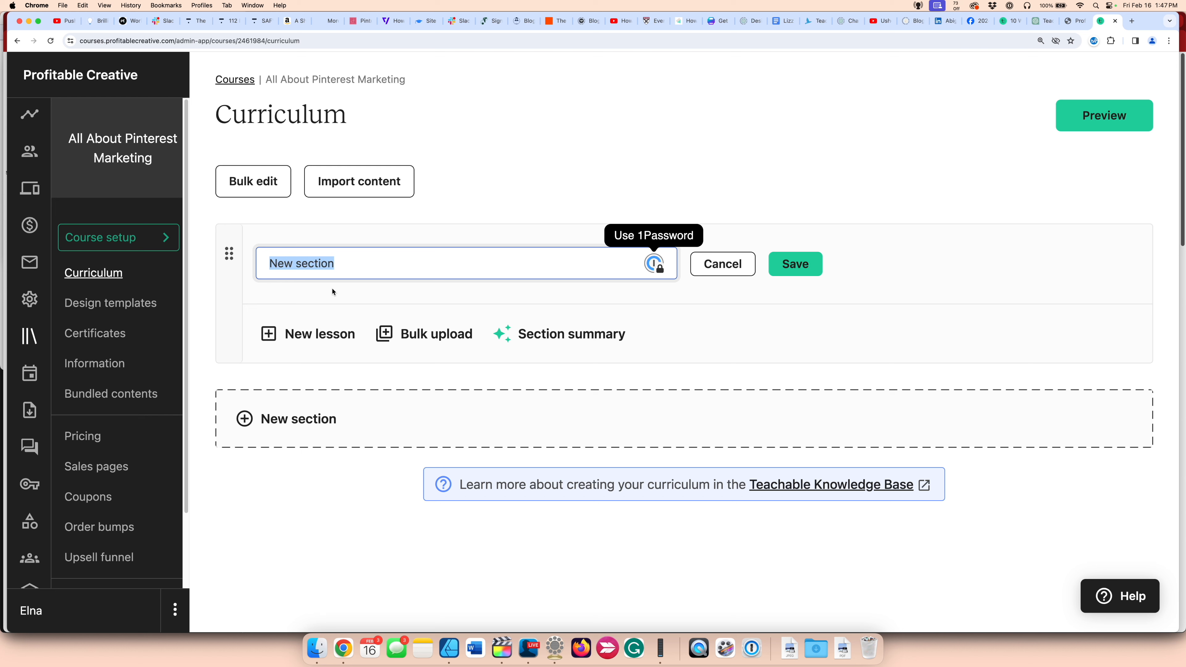
type("Welcome")
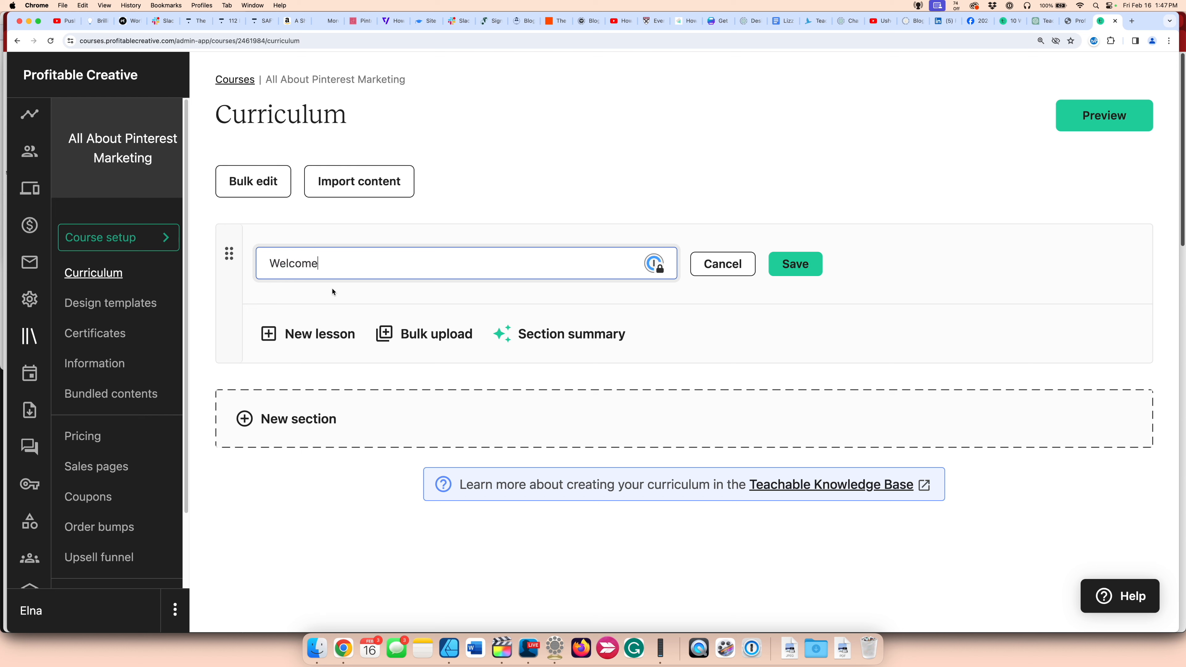
key("Return")
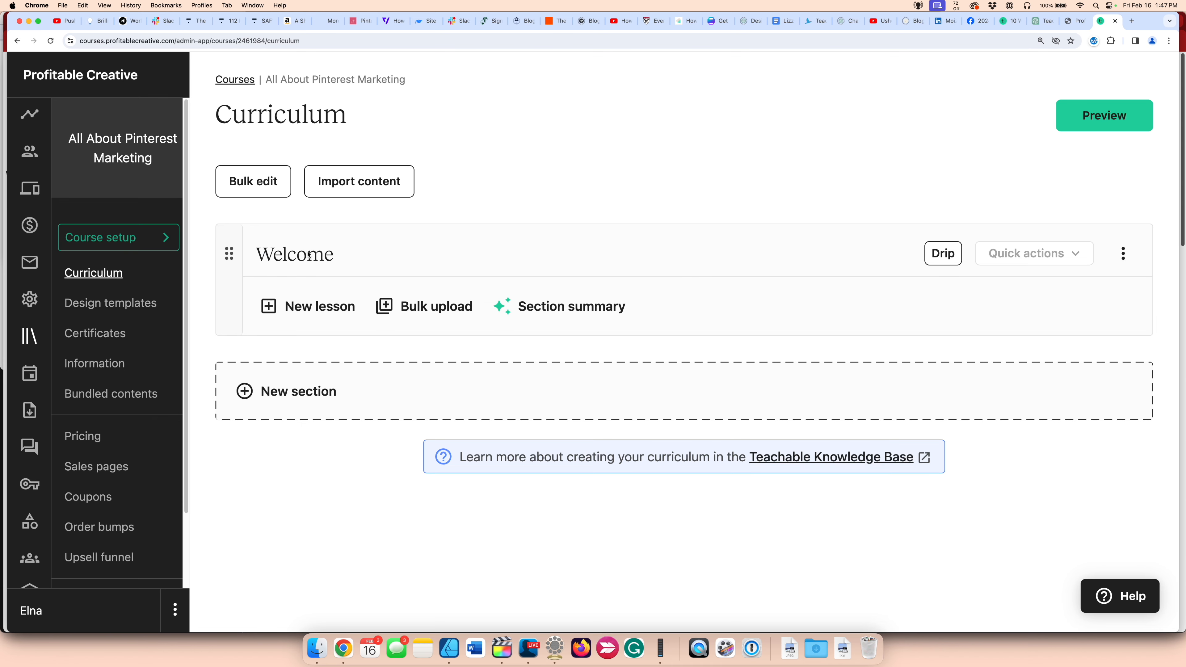
Step: Add a lesson named "Welcome new Pinners!" to the Welcome section and save it
left_click(316, 309)
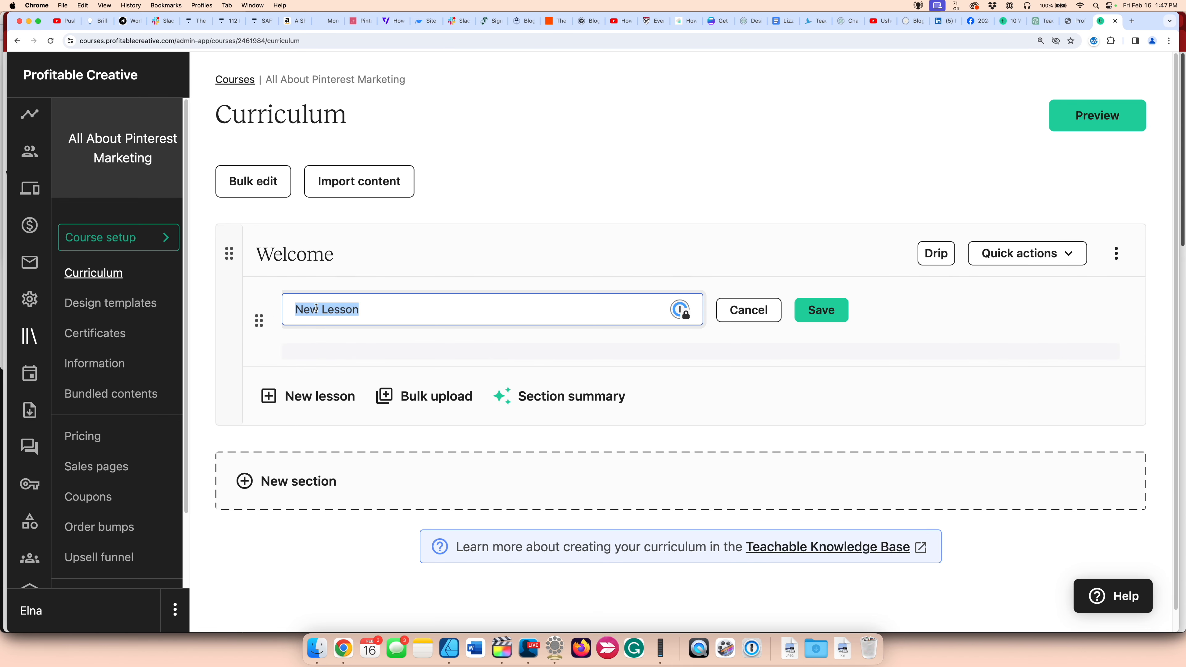
type("Welcome new Pinners!")
left_click(834, 311)
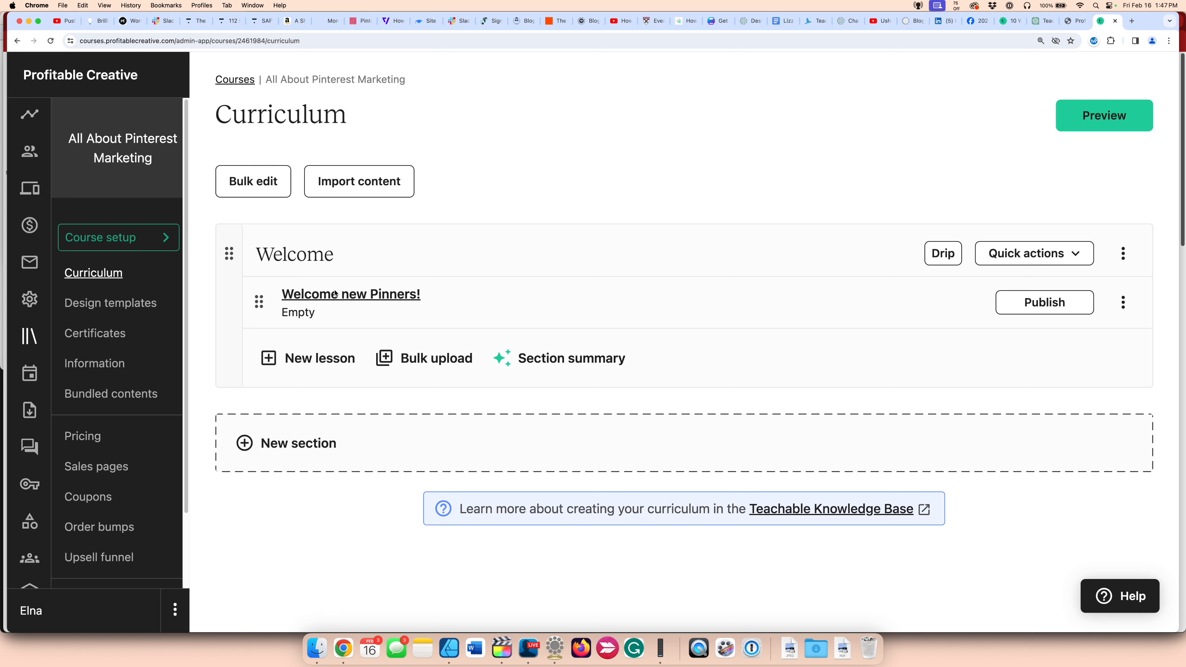
Step: Add a second section named "Pinterest Profile" to the curriculum and save it
left_click(292, 450)
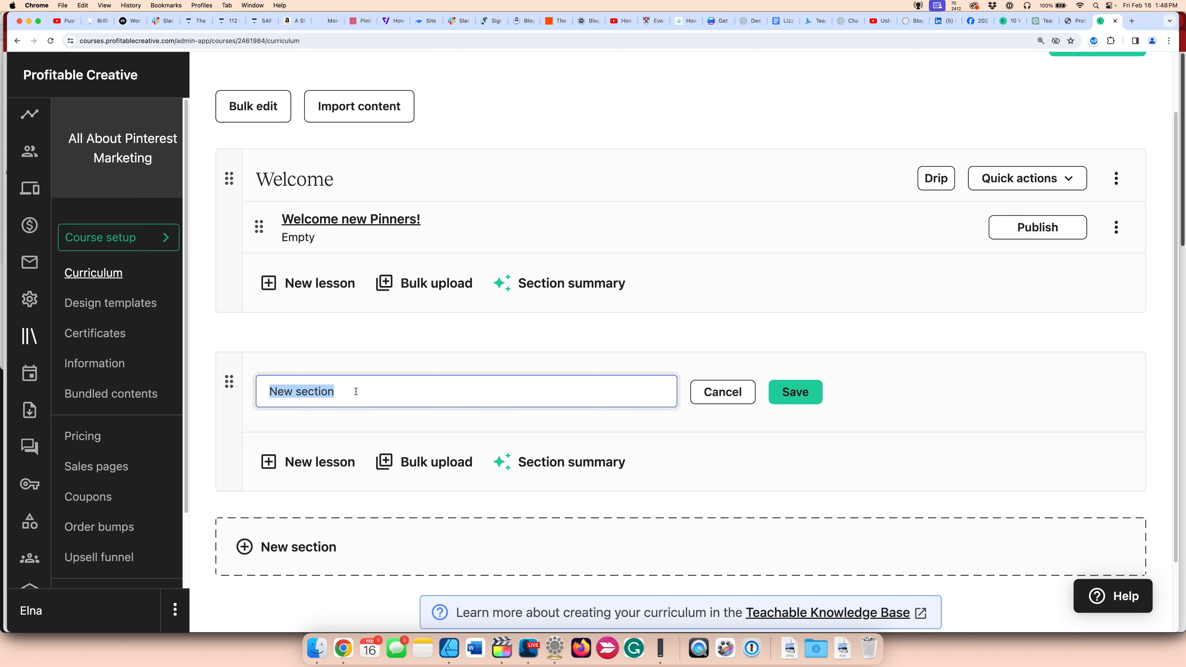
type("Pinteres")
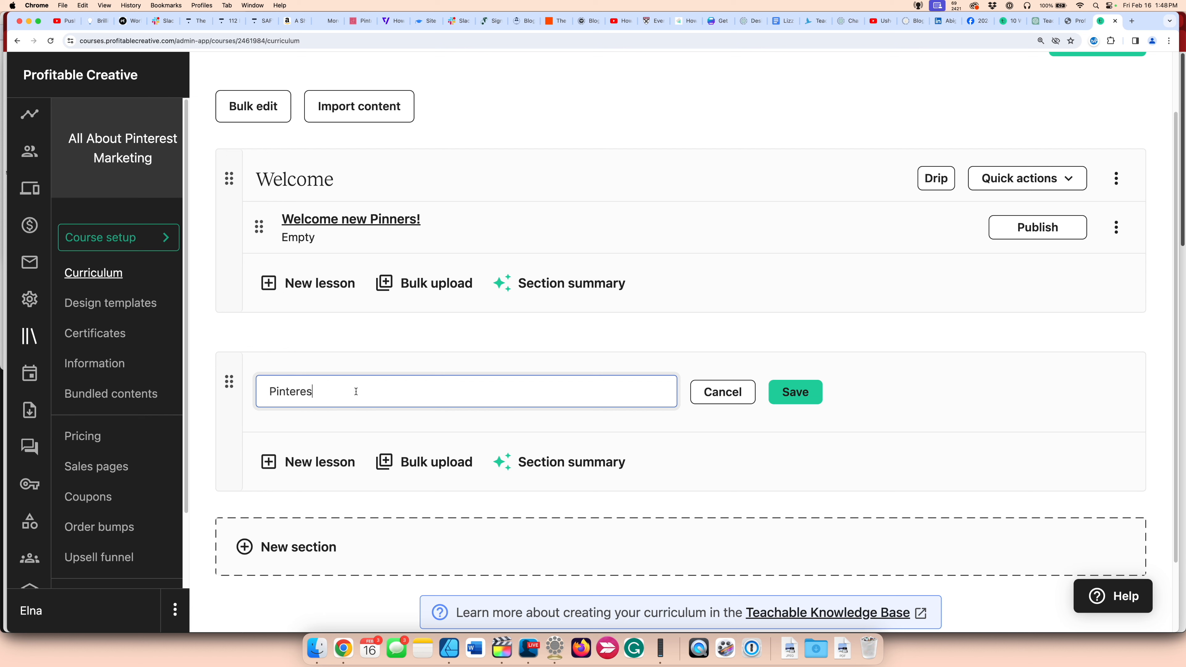
type("t Profile")
left_click(797, 390)
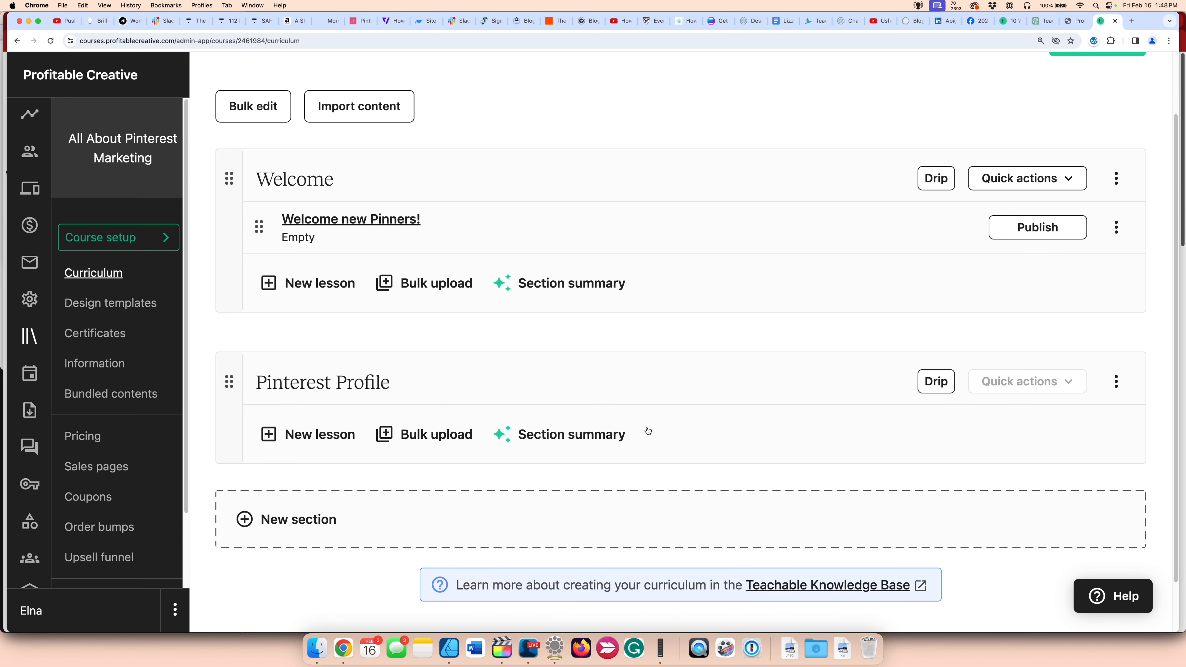
Step: Add a lesson named "Pinterest Title" to the Pinterest Profile section and save it
left_click(320, 434)
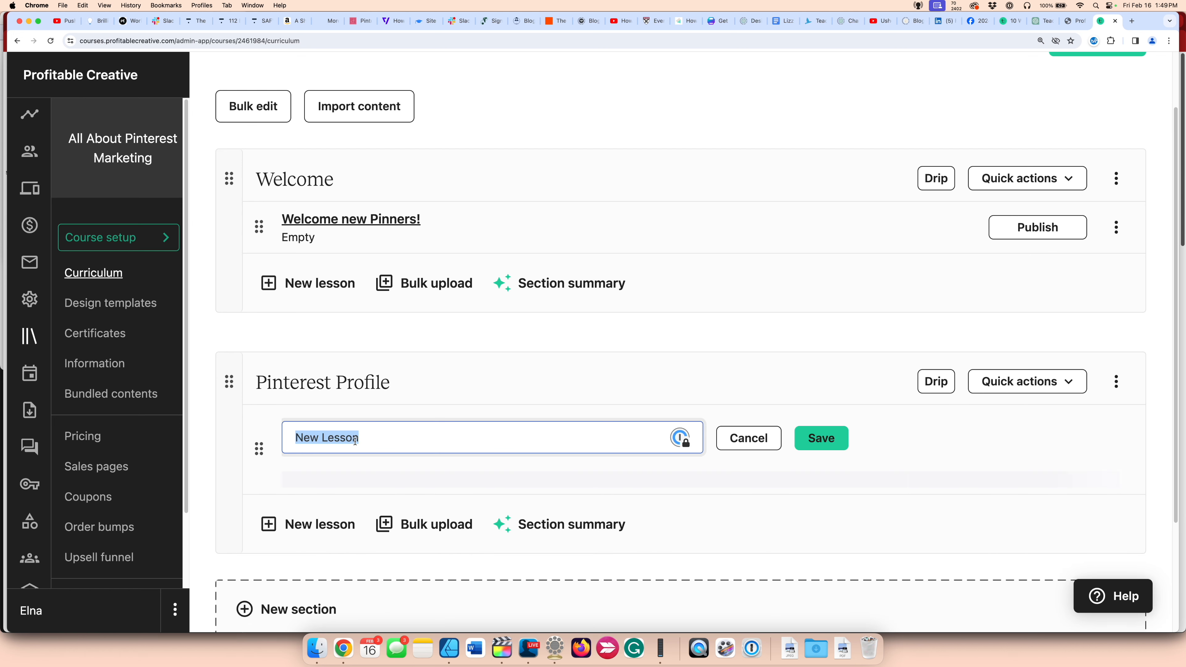
type("Pint")
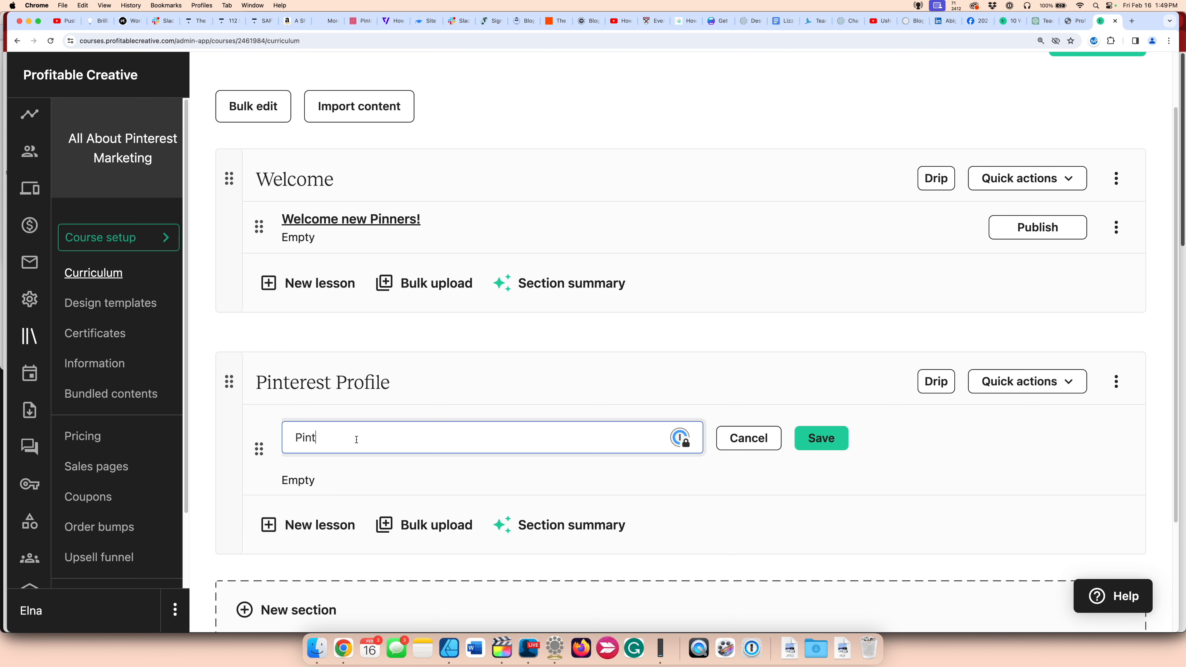
type("erest Title")
left_click(820, 440)
Step: Add a lesson named "Pinterest Bio" to the Pinterest Profile section and save it
left_click(329, 487)
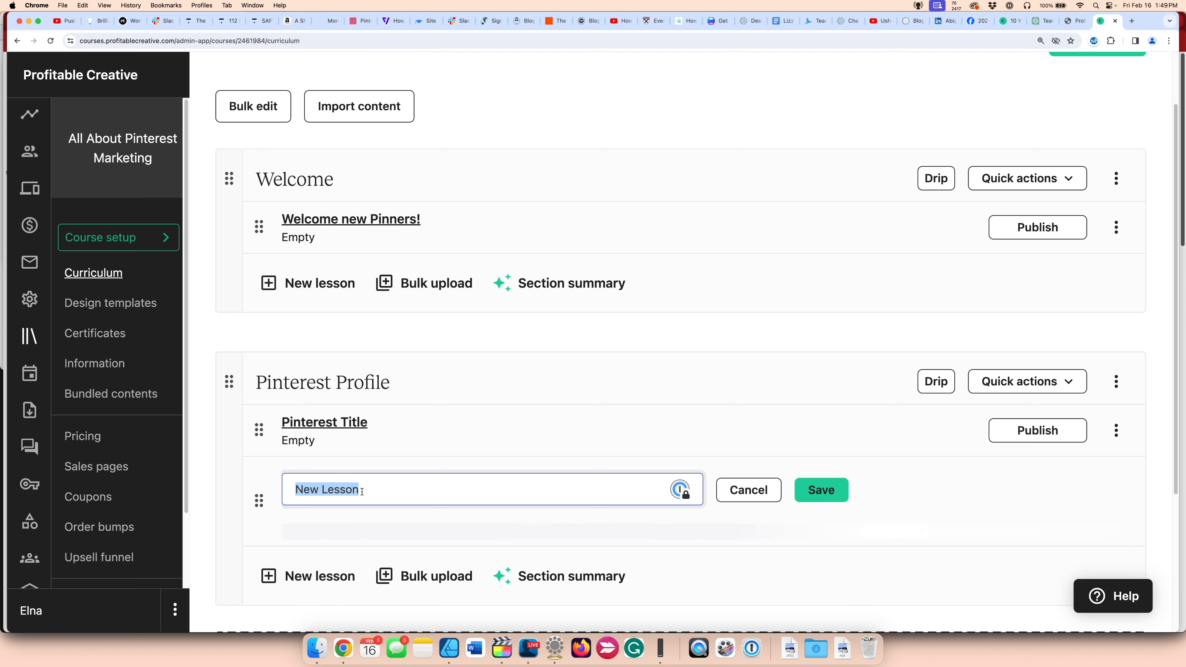
type("Pinterest Bio")
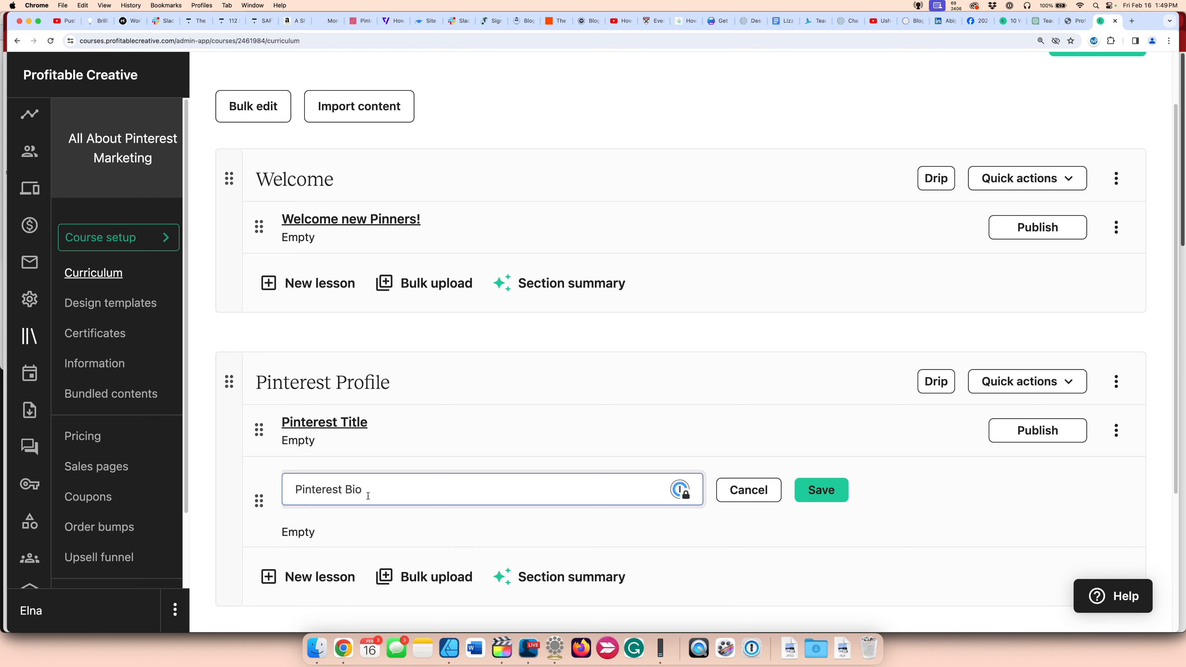
key("Return")
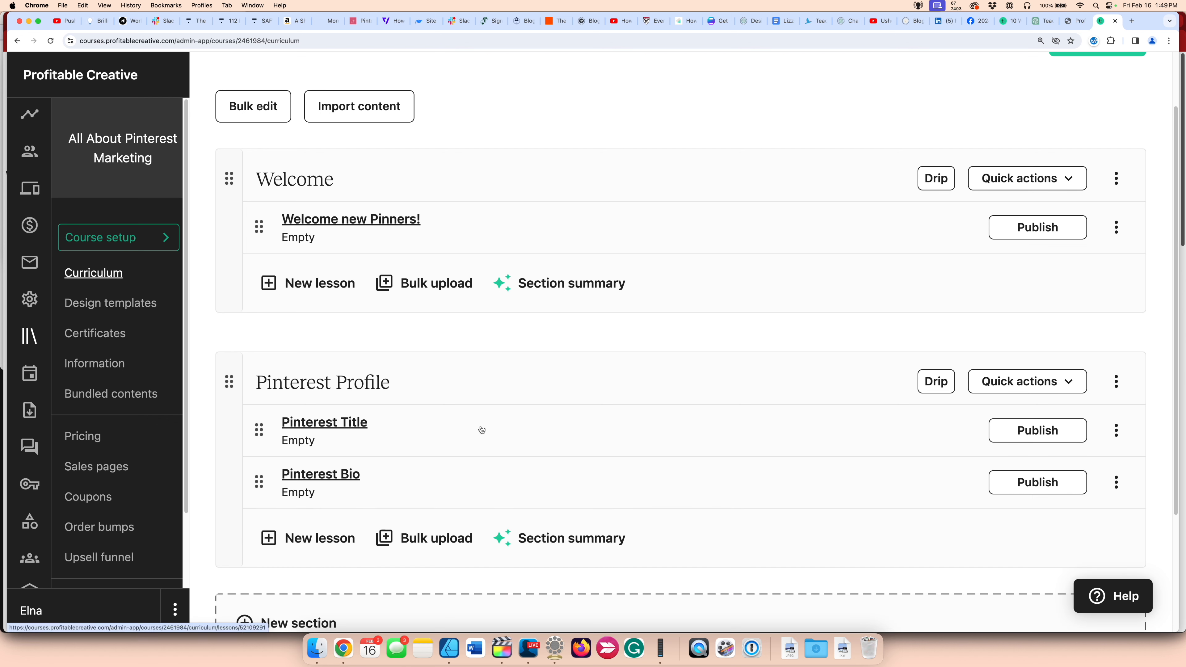
Step: Add a lesson named "Pinterest Profile Workbook" to the Pinterest Profile section and save it
left_click(330, 539)
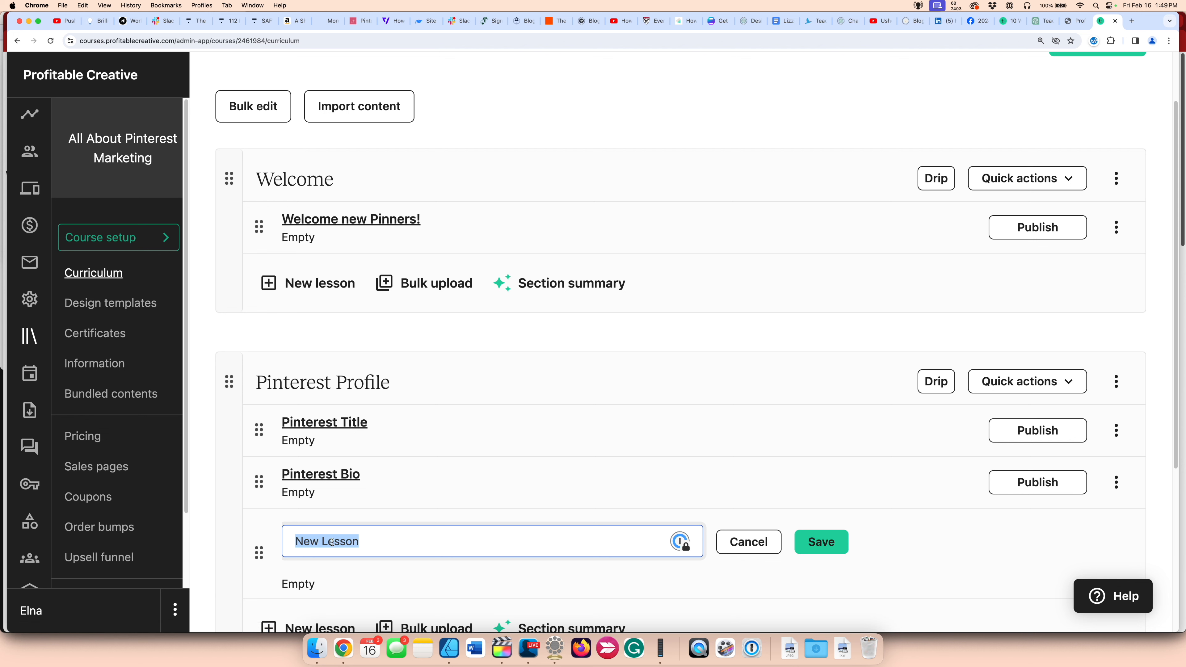
type("P")
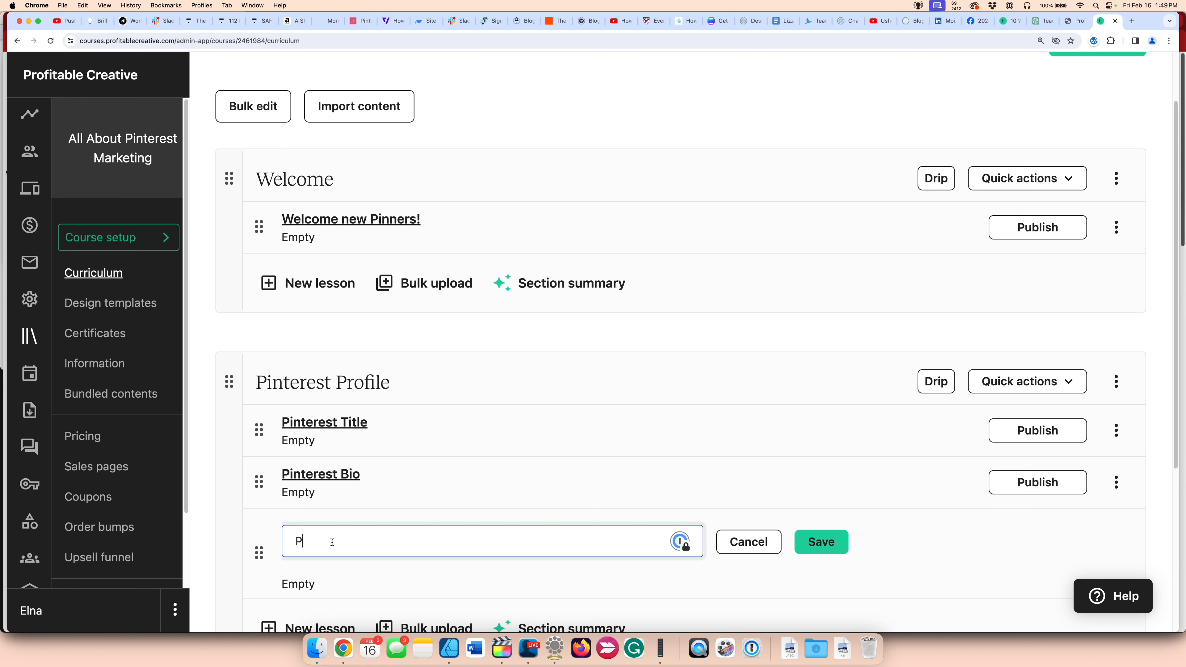
type("interest Profile Workbook")
key("Return")
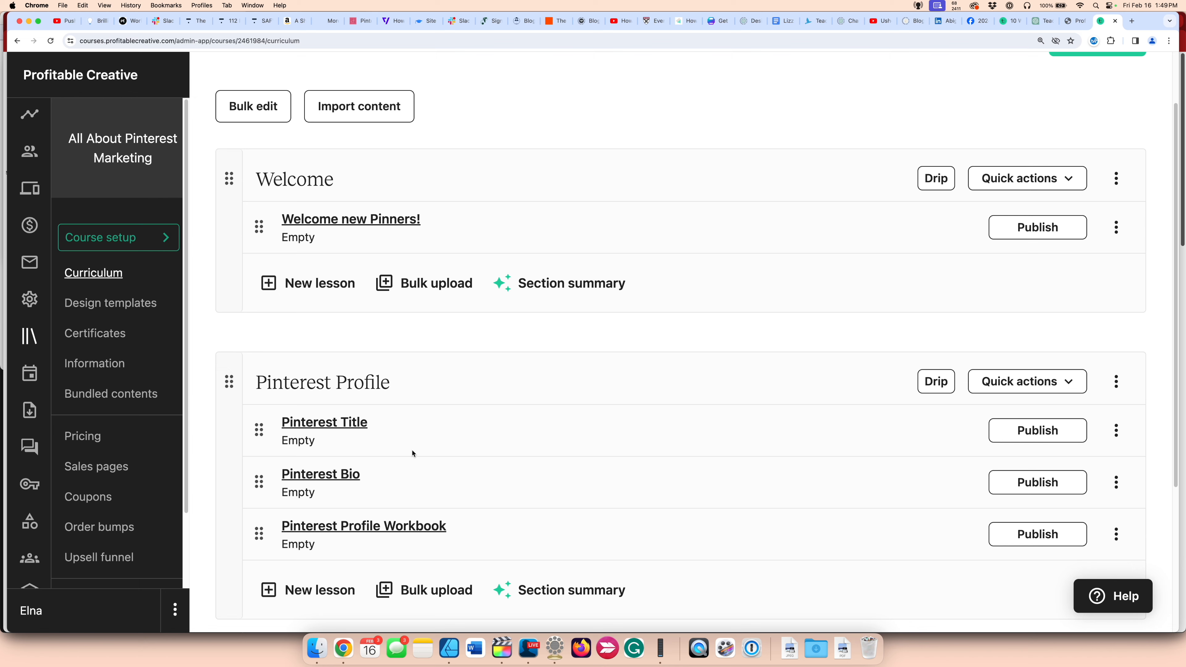
Step: Start a text and images block in the Pinterest Title lesson with the Heading 2 line "Pinterest Title"
left_click(354, 423)
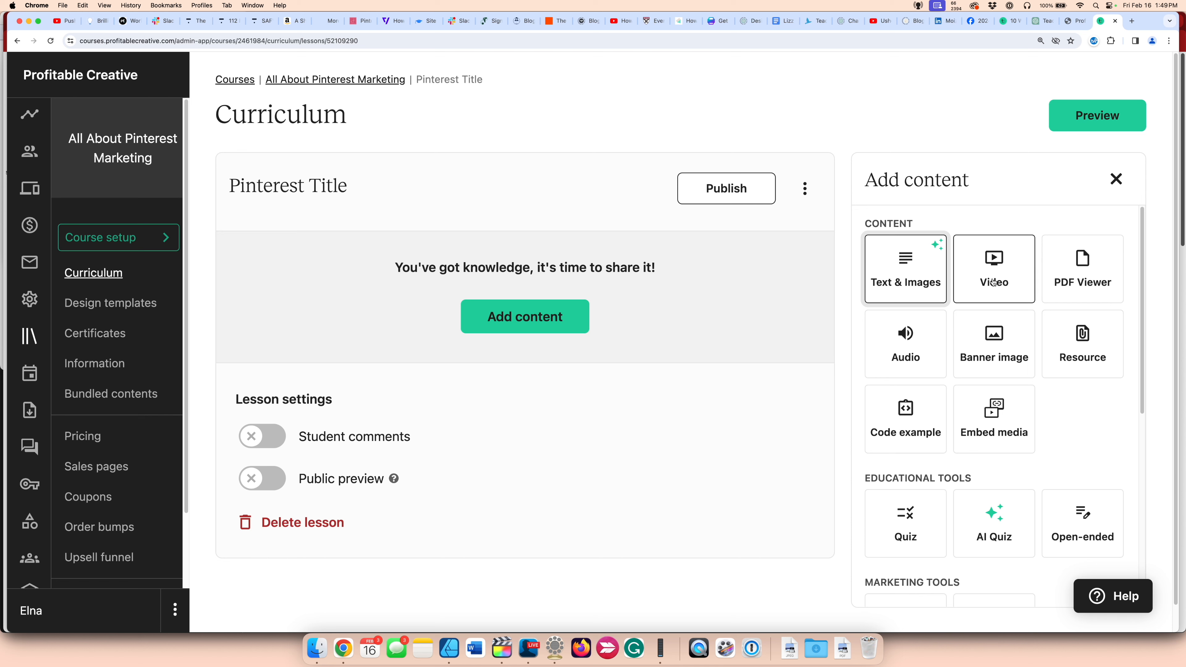
left_click(891, 280)
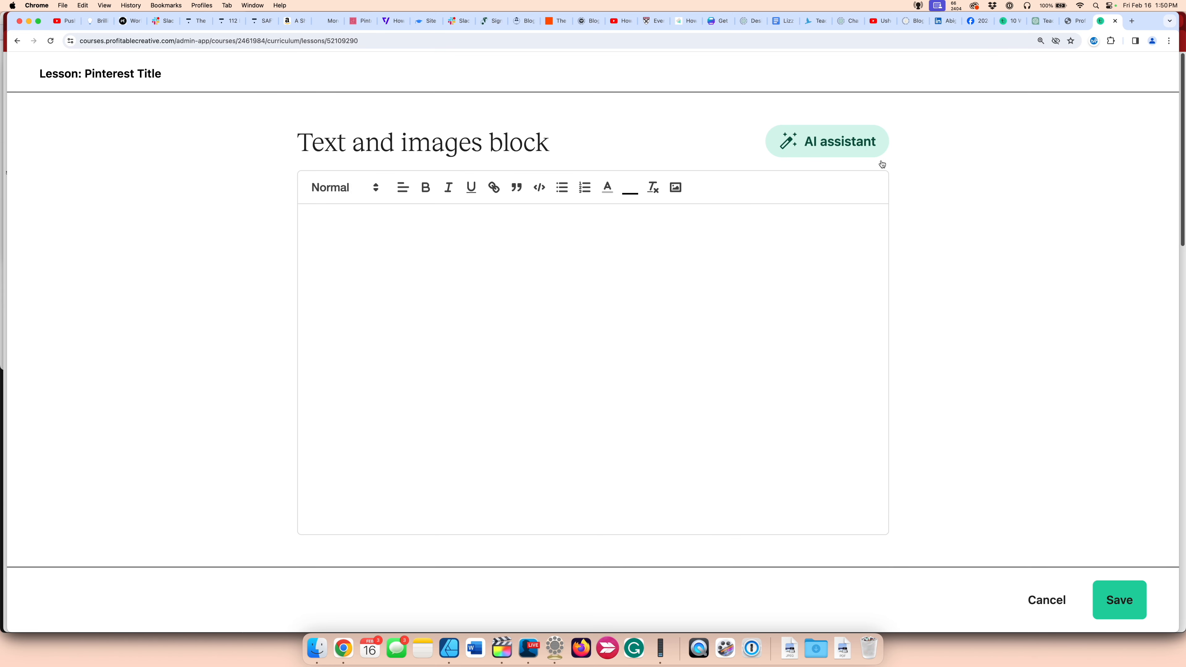
left_click(346, 187)
left_click(346, 258)
type("Pinterest Title")
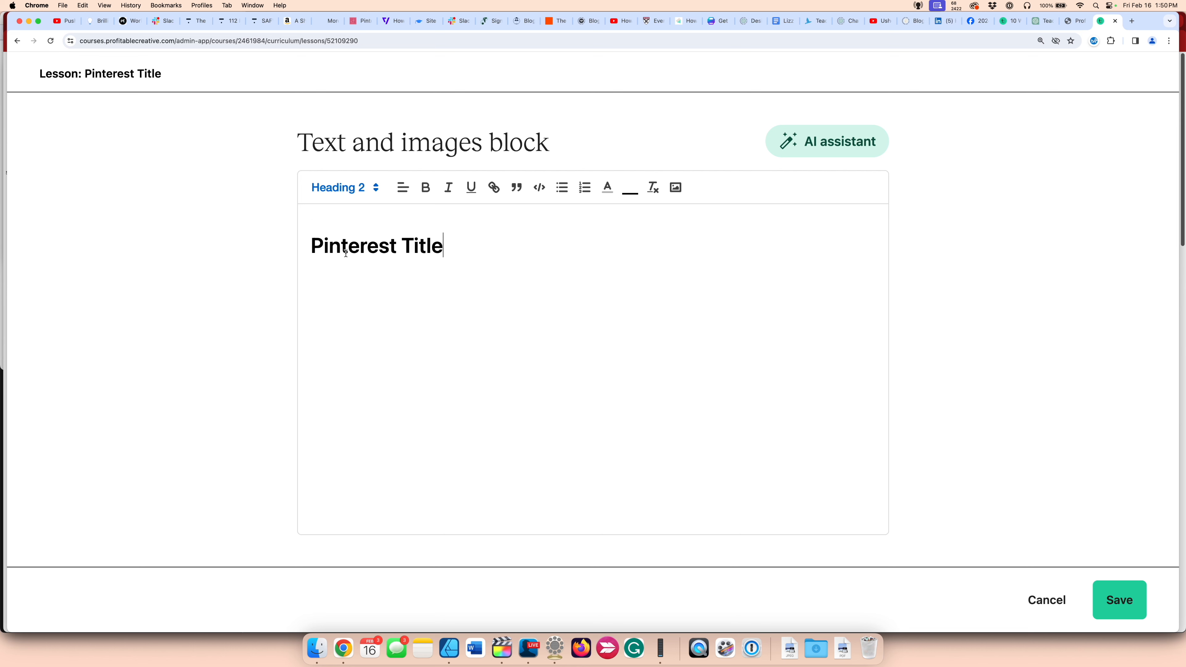
Step: Write "Your Pinterest title tells pinners and Pinterest what your profile is about." below the heading and save the block
key("Return")
type("Your Pinterest title tells pinners and Pinterest what your profile is about.")
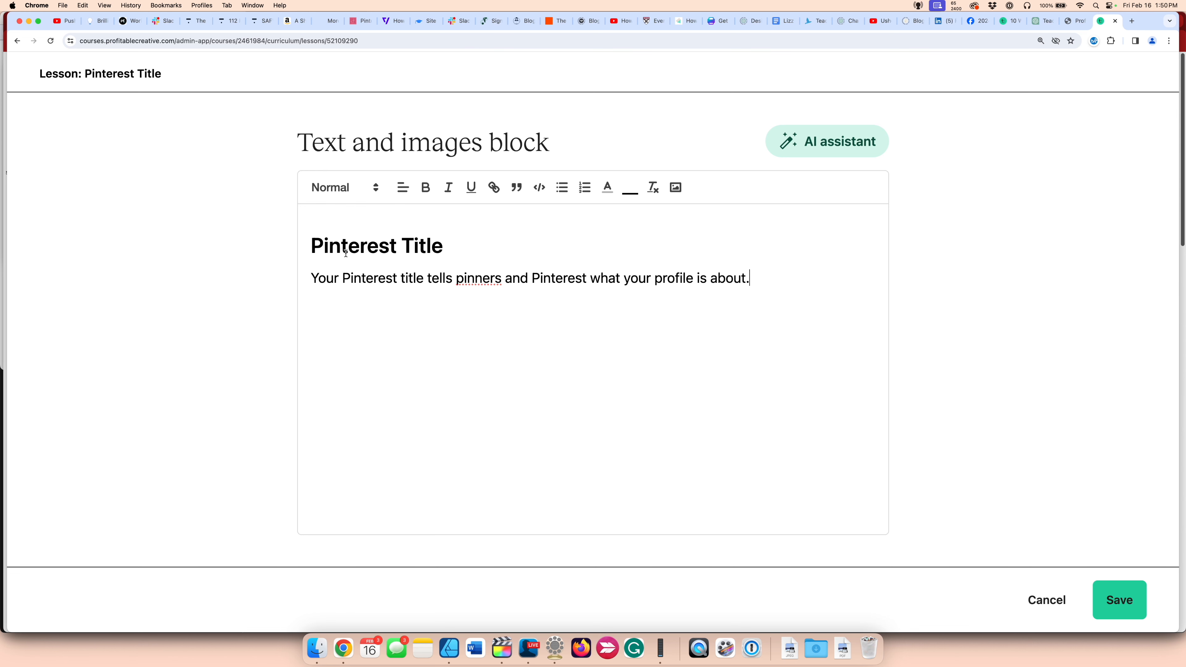
left_click(1141, 600)
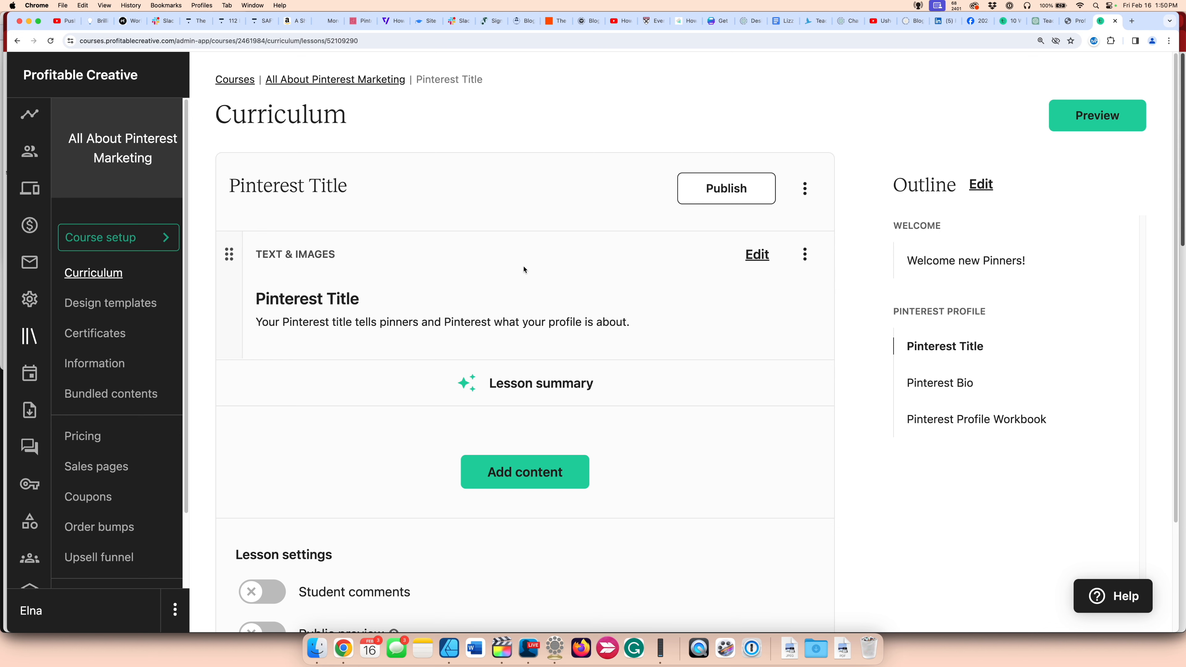
Step: Upload the video book-day10.mov as content of the Pinterest Bio lesson
left_click(106, 278)
scroll(280, 327, "down", 5)
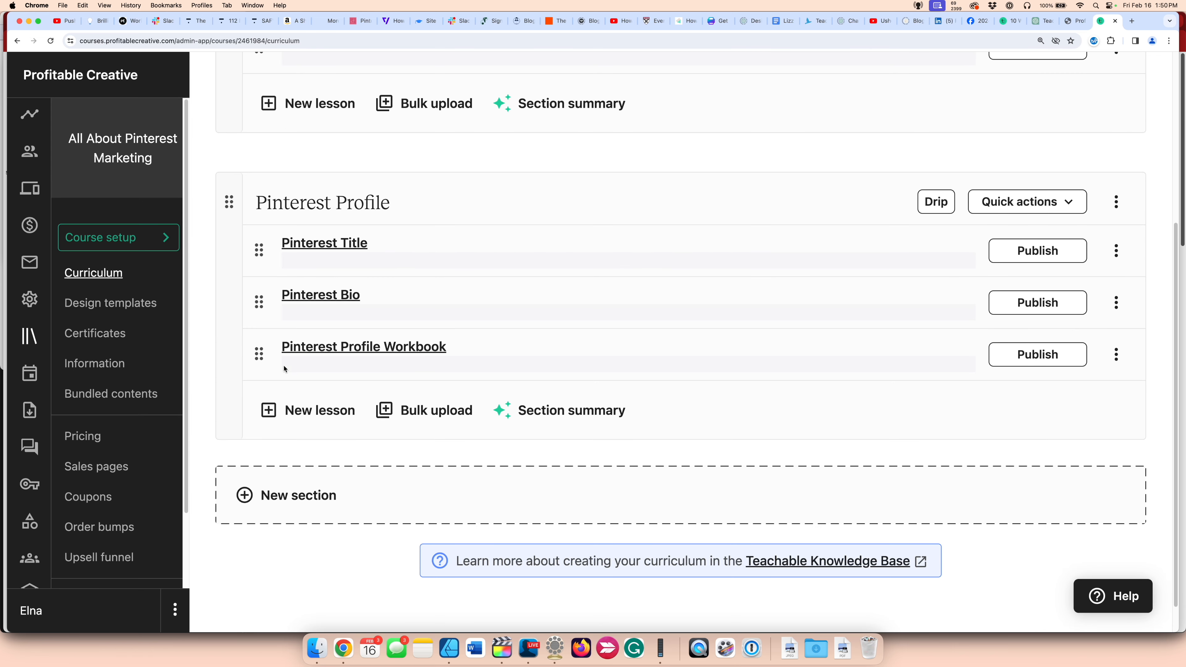
left_click(337, 293)
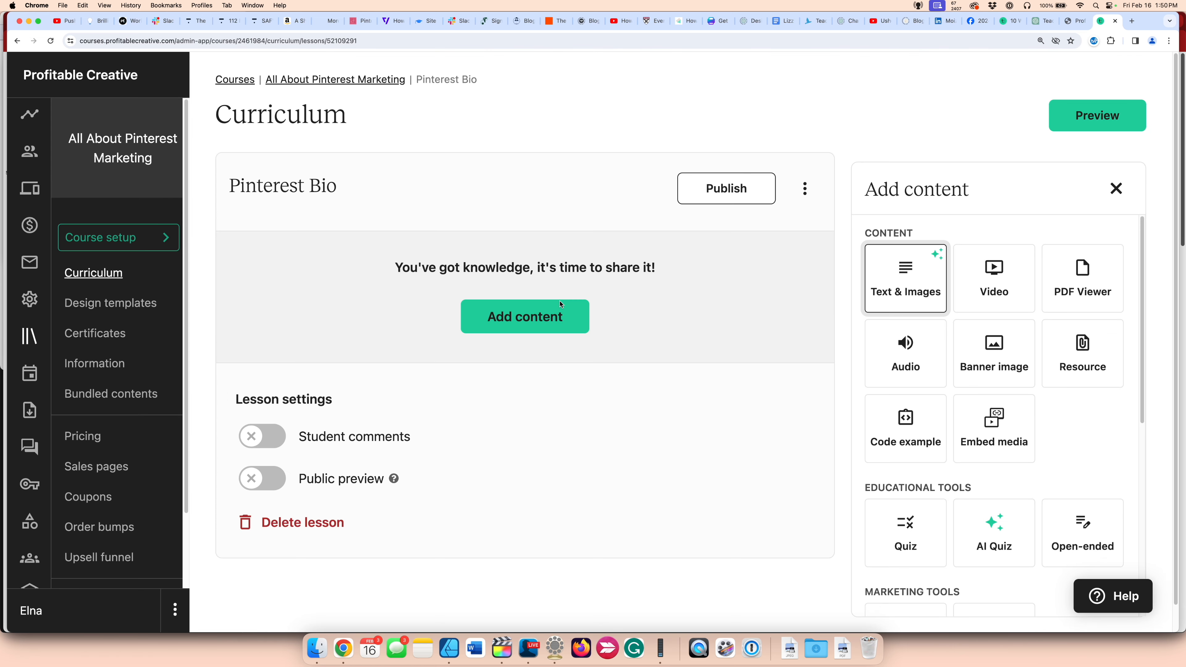
left_click(992, 274)
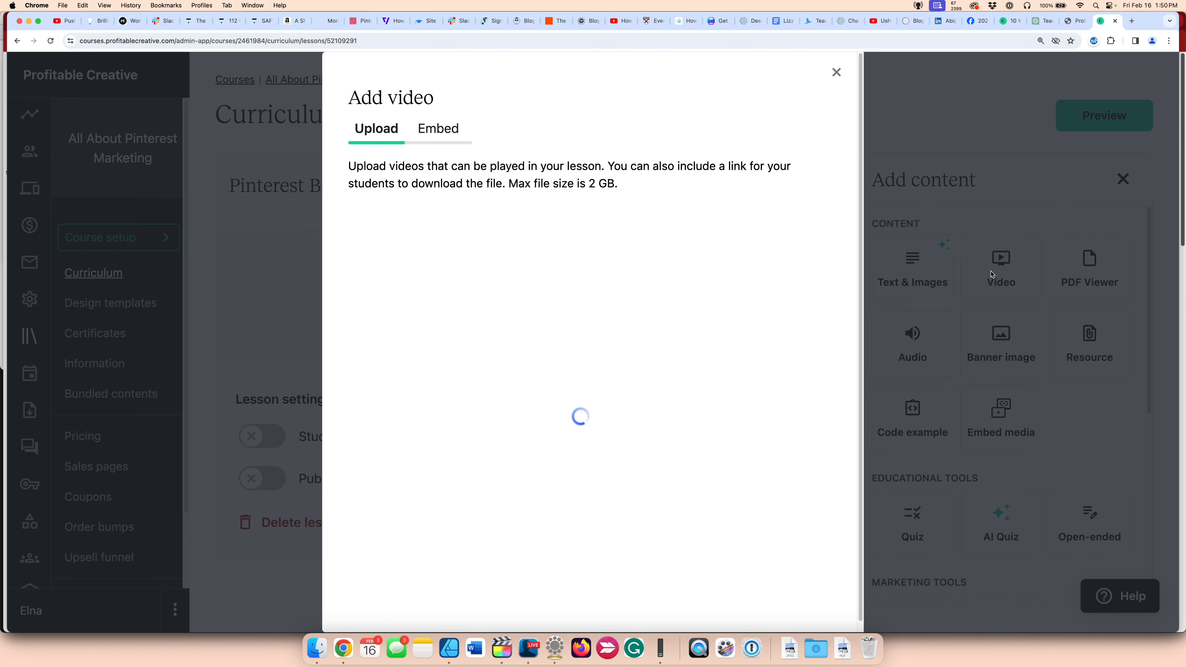
left_click(677, 336)
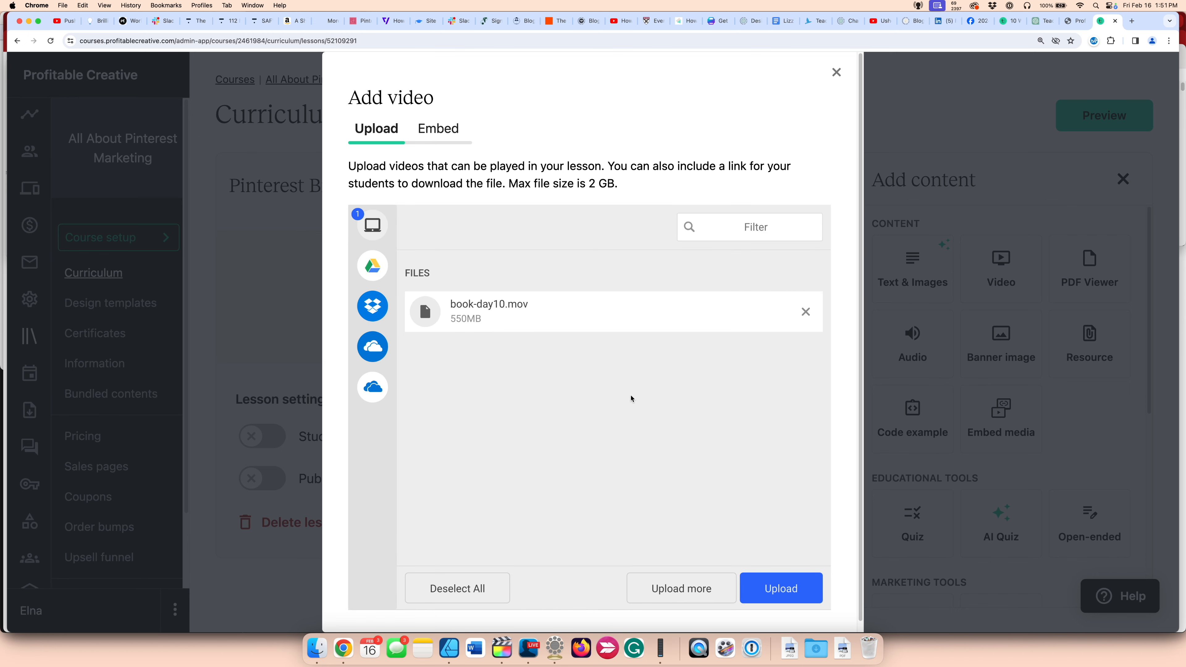
left_click(796, 583)
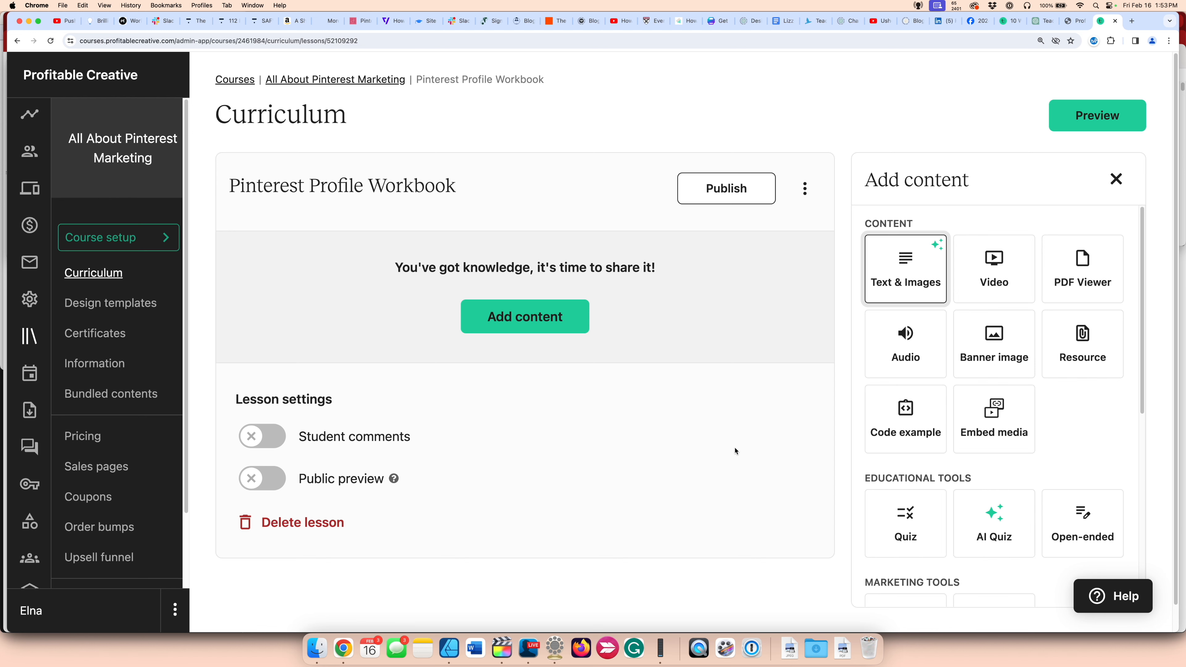
Step: Upload Get Paid to Write Workbook.pdf to the Pinterest Profile Workbook lesson as a PDF viewer and enable its download link
left_click(1083, 277)
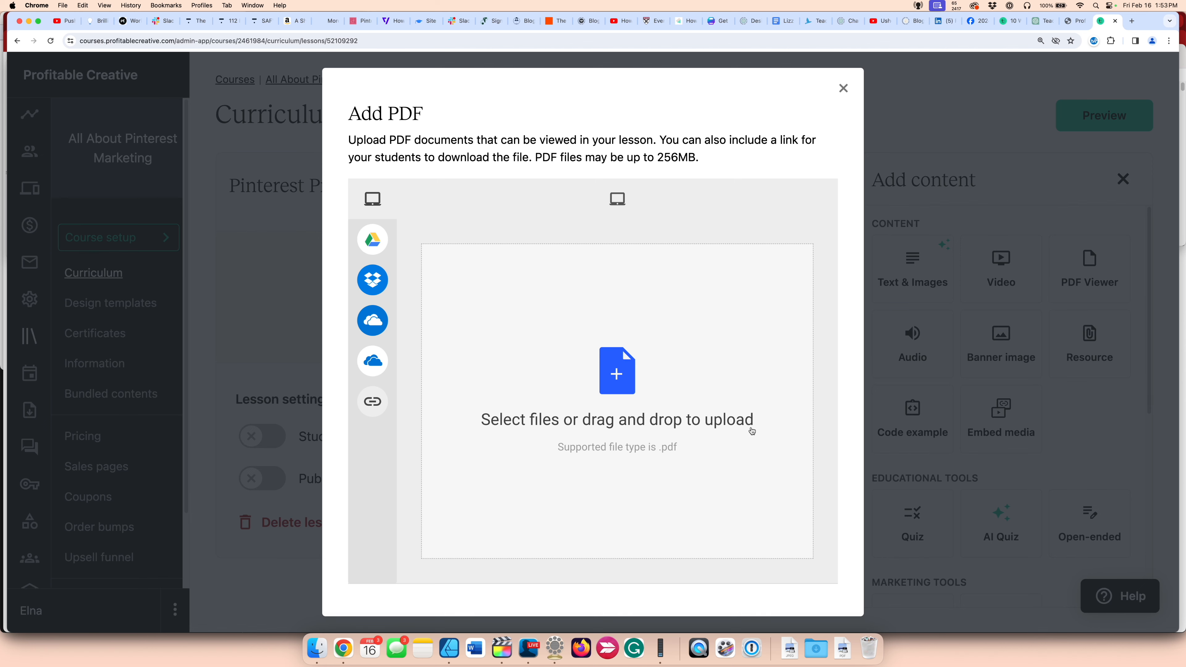
left_click(815, 648)
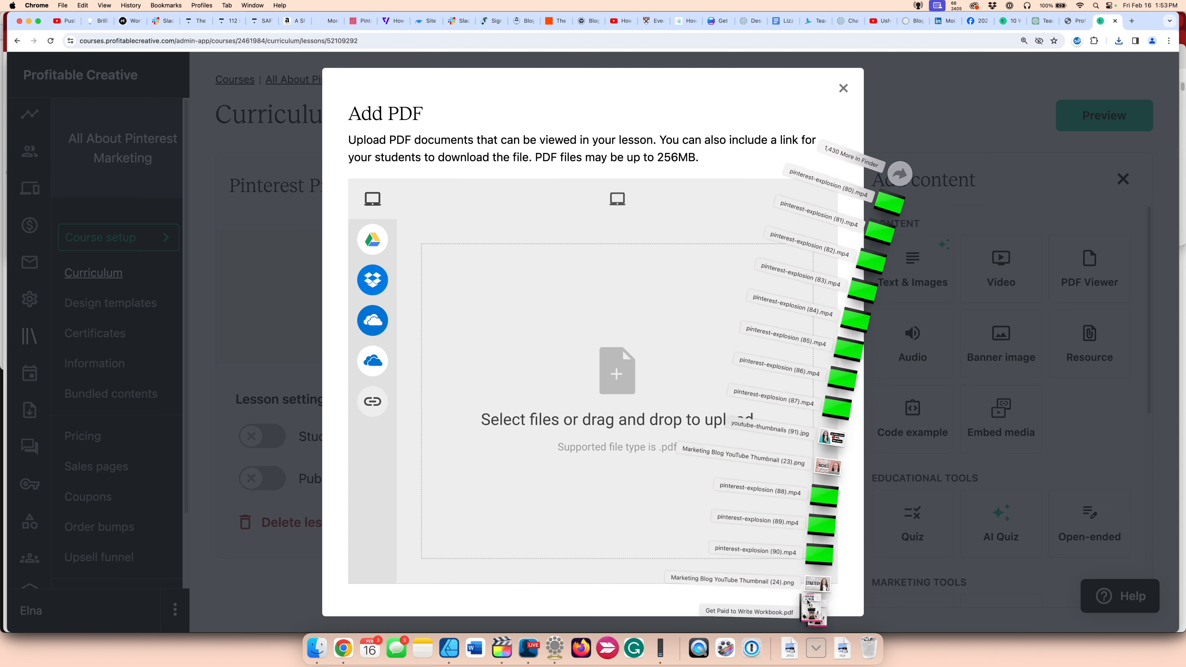
left_click_drag(808, 602, 623, 365)
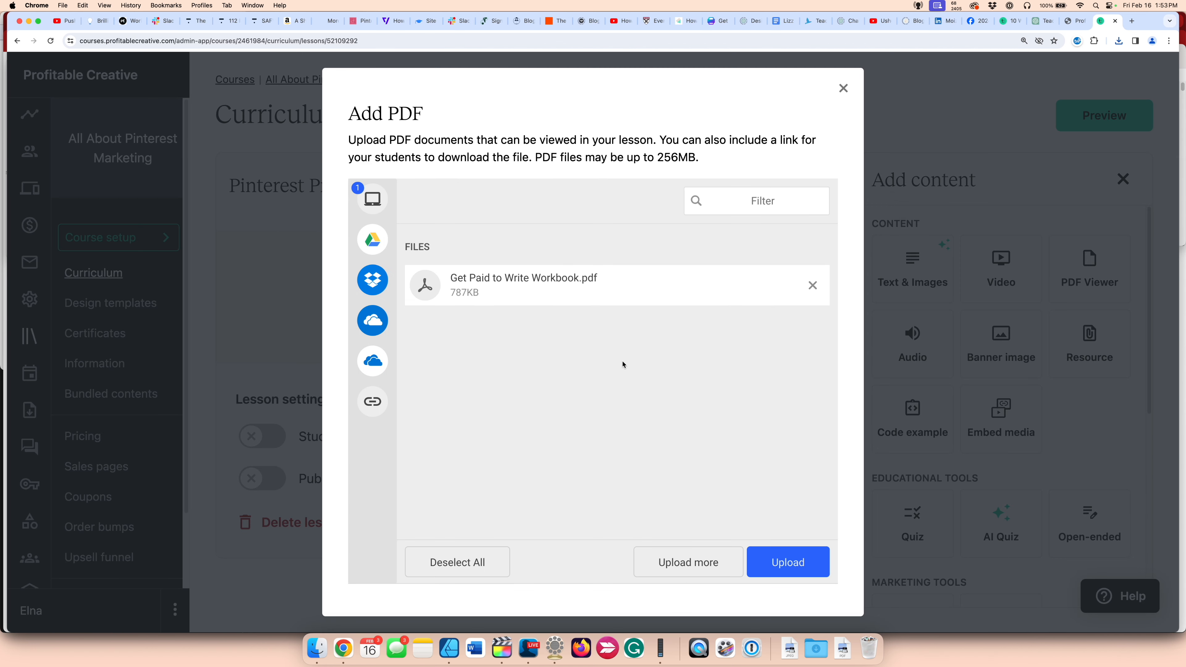
left_click(808, 556)
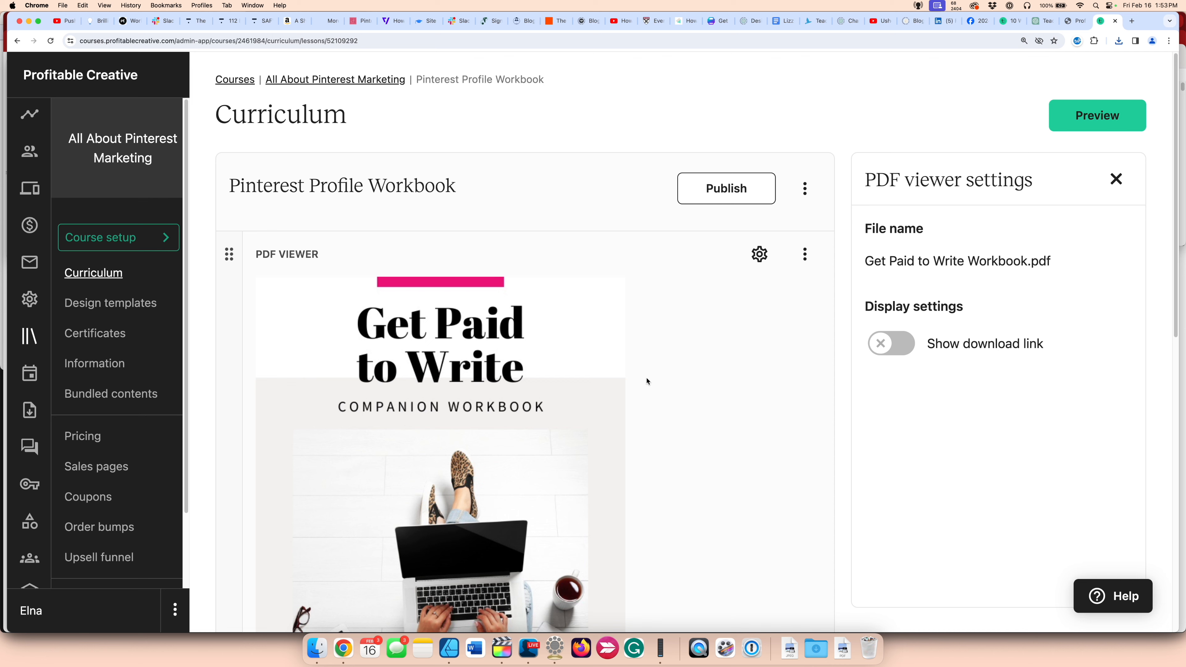
left_click(903, 341)
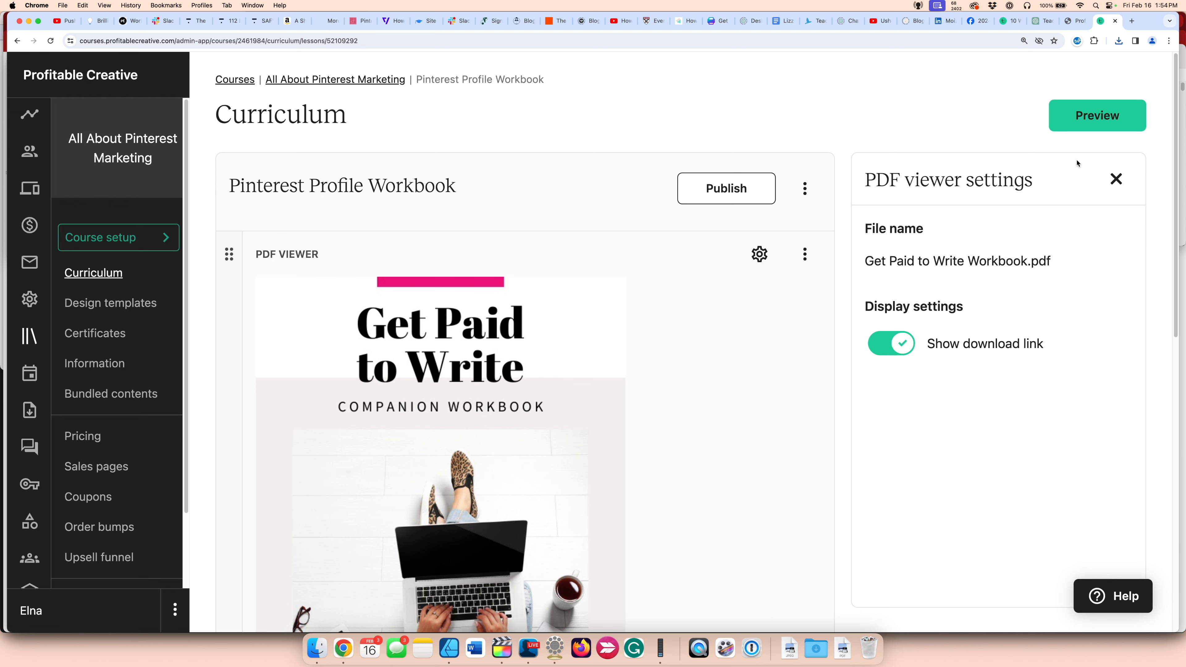
Step: Preview the Pinterest Profile Workbook lesson, examine the embedded PDF and its download link, and close the preview
left_click(1097, 118)
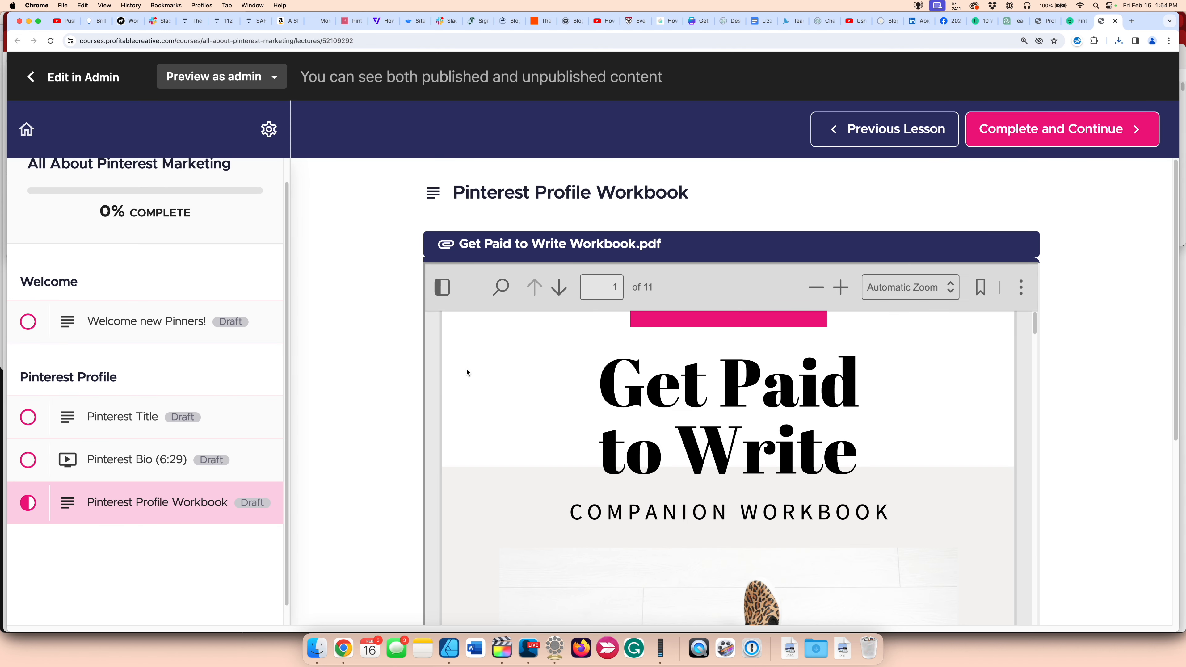
scroll(402, 377, "down", 4)
scroll(363, 379, "down", 3)
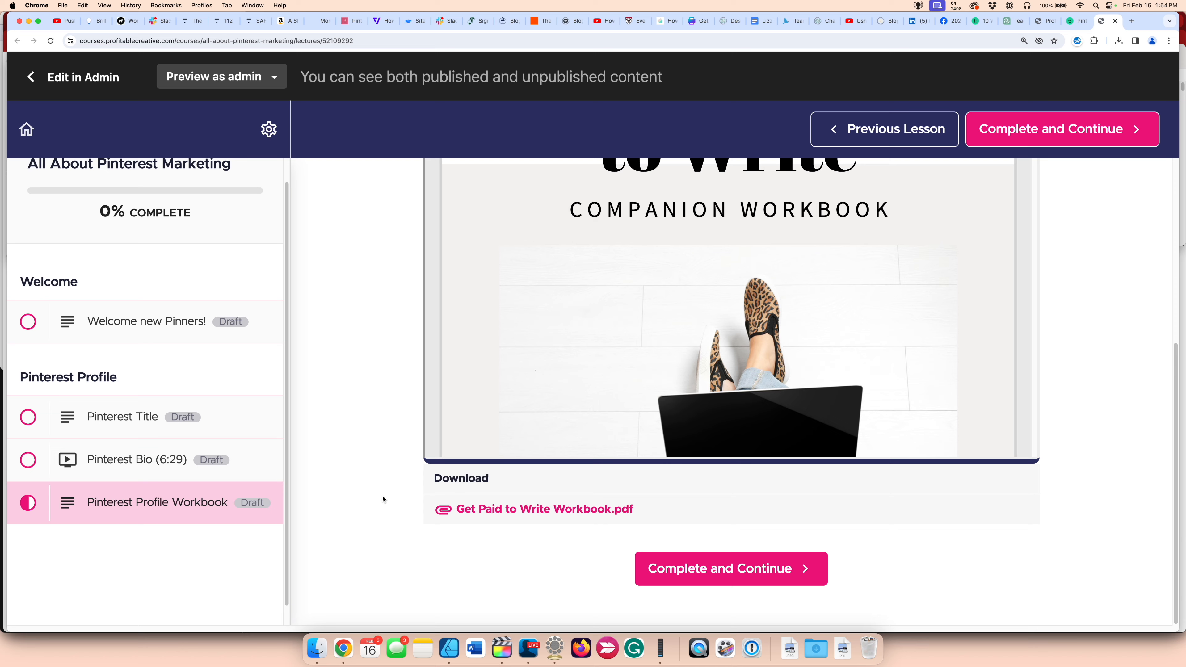
scroll(383, 499, "up", 6)
scroll(383, 499, "down", 6)
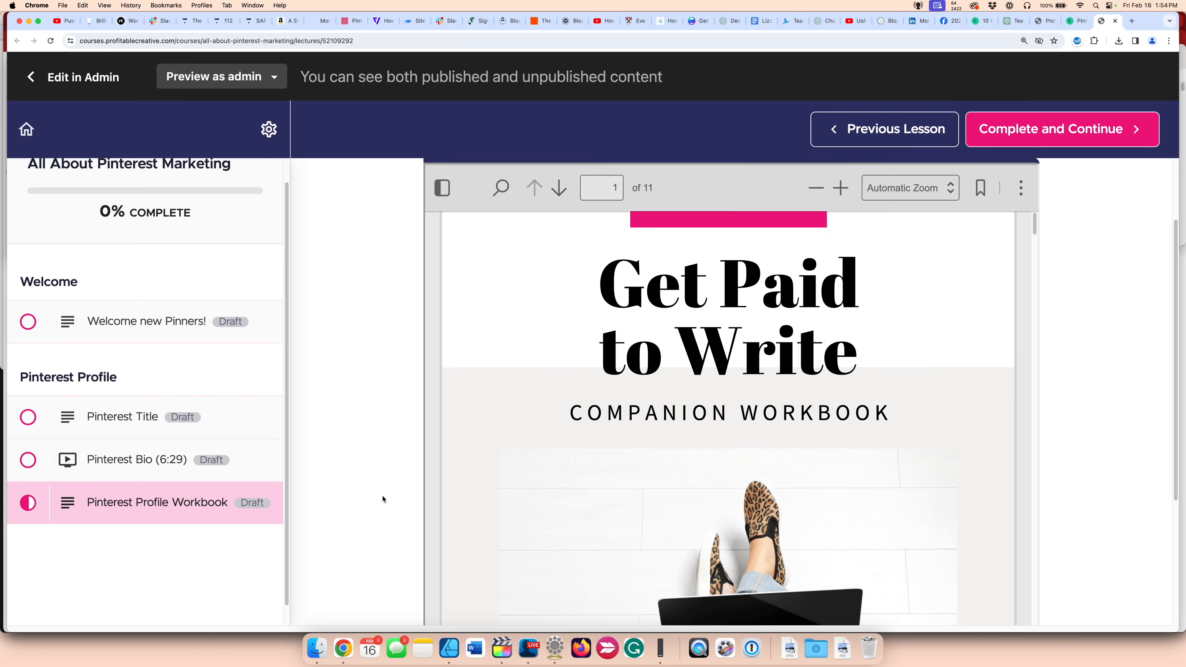
scroll(382, 499, "up", 6)
key("super+w")
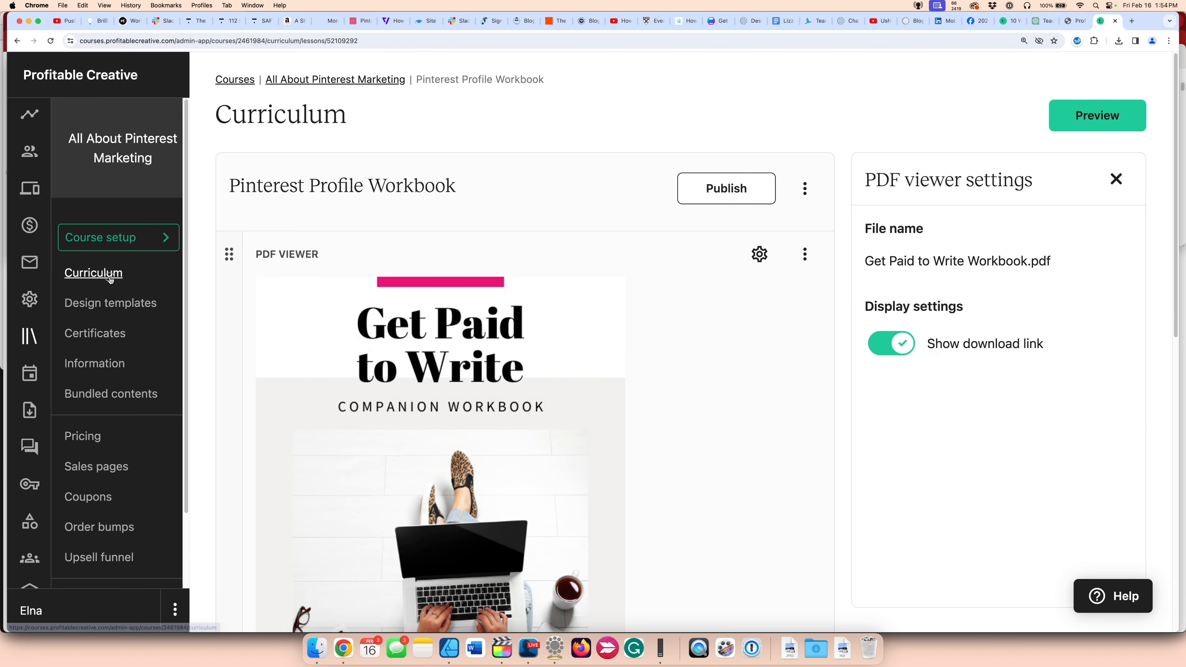
Step: Add a lesson named "Quiz" to the Pinterest Profile section of the curriculum and save it
left_click(111, 275)
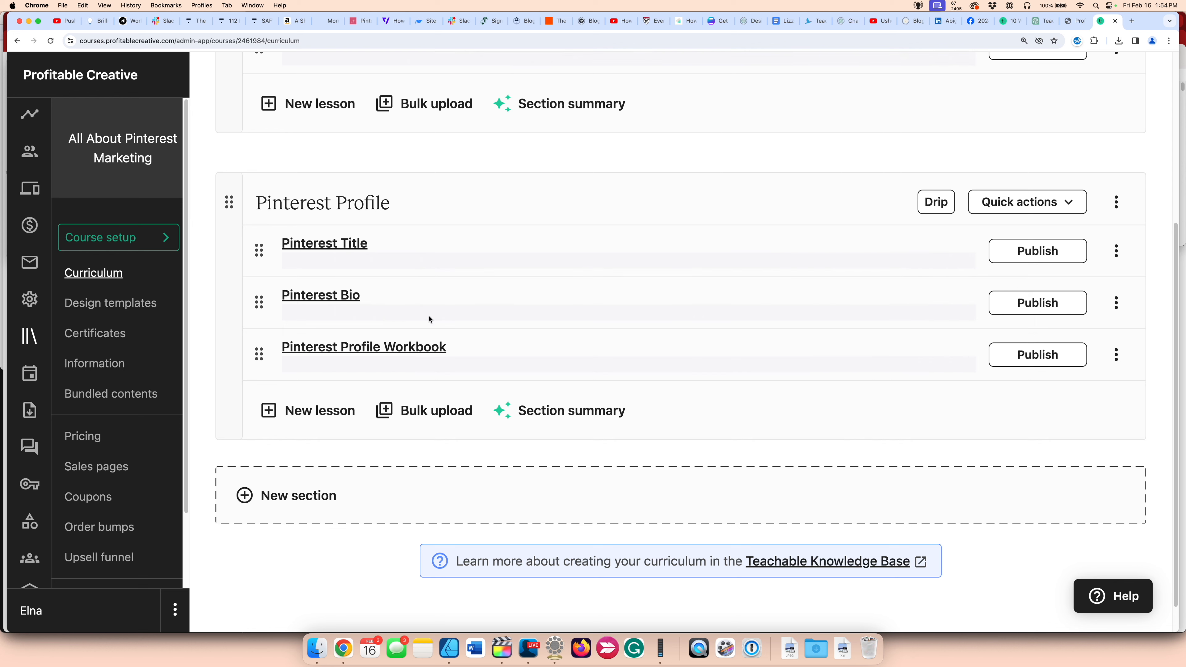
left_click(313, 411)
type("Quiz")
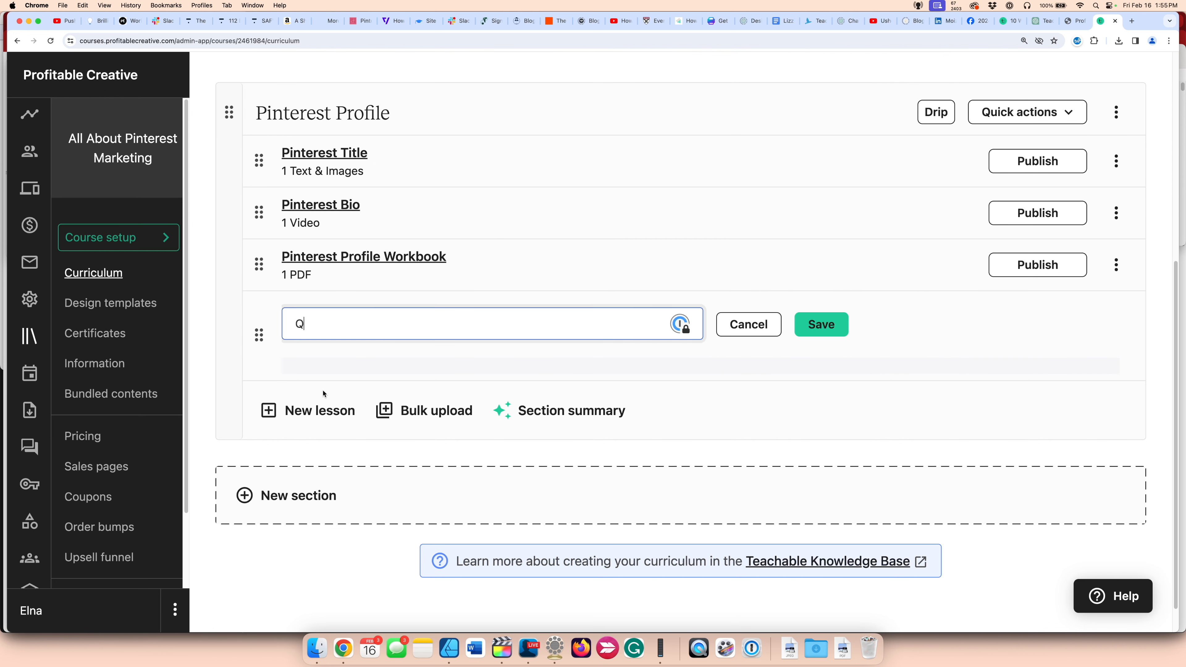
left_click(810, 331)
Step: Add a quiz block to the Quiz lesson asking "What keywords should you use for your Pinterest title?" with answers Related, Drop down and Board names
left_click(299, 348)
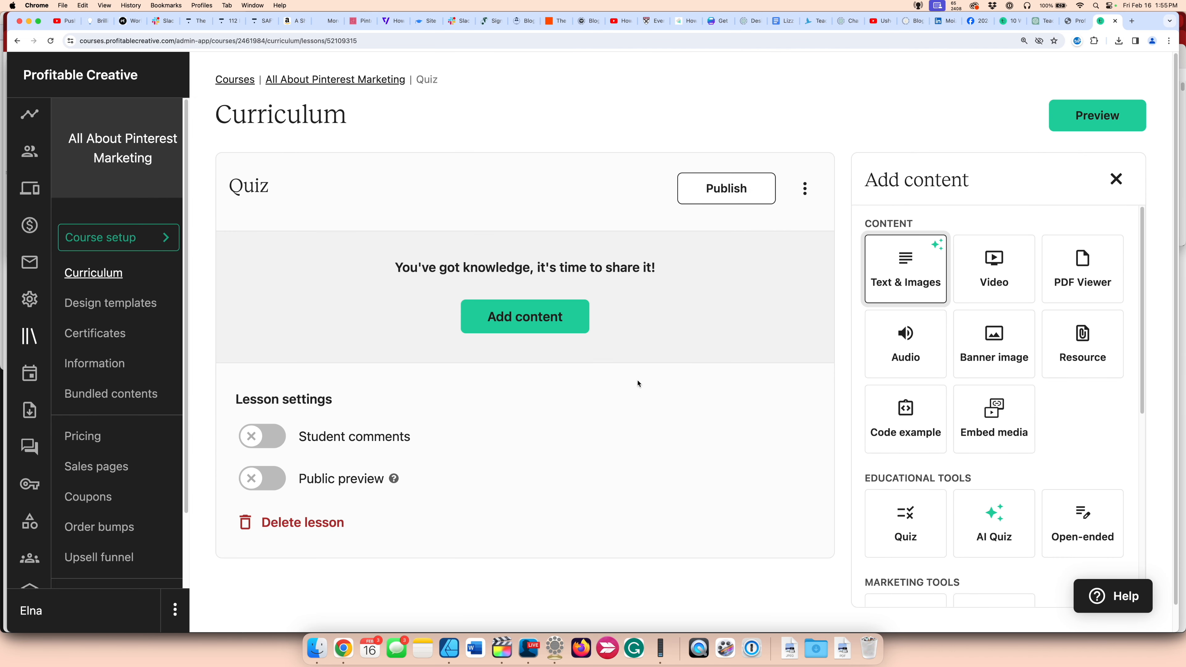
left_click(905, 522)
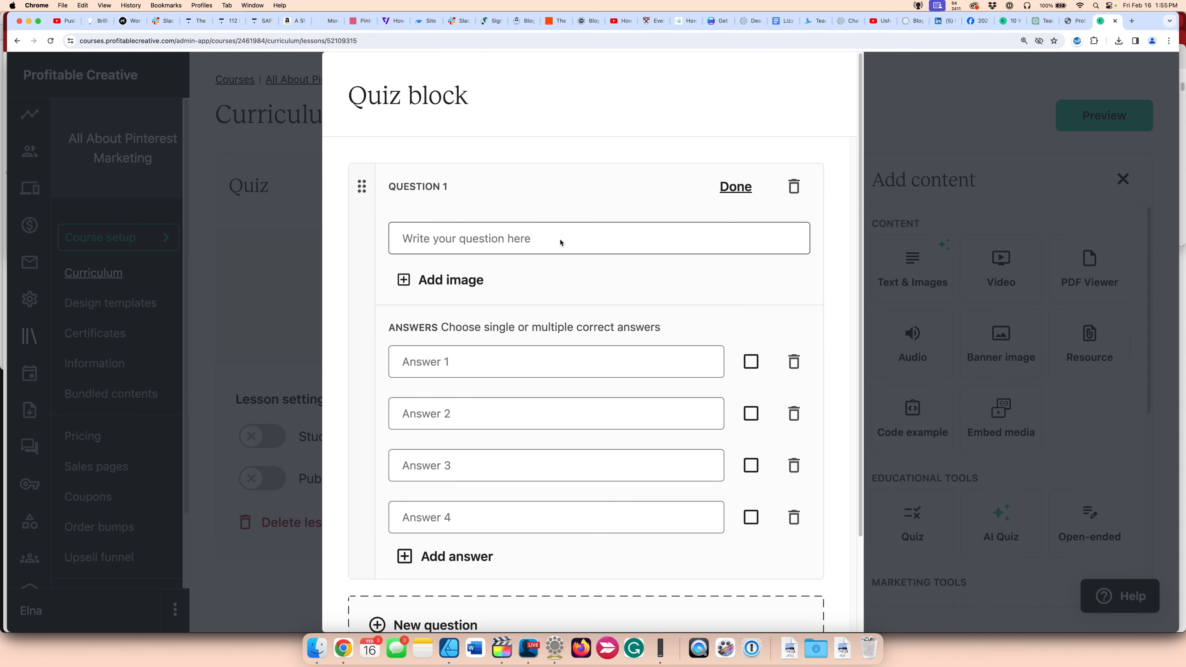
left_click(417, 240)
type("What key")
type("words should you use for your Pinterest title?")
Step: Mark "Related" as the correct answer to the first quiz question and finish editing that question
left_click(739, 192)
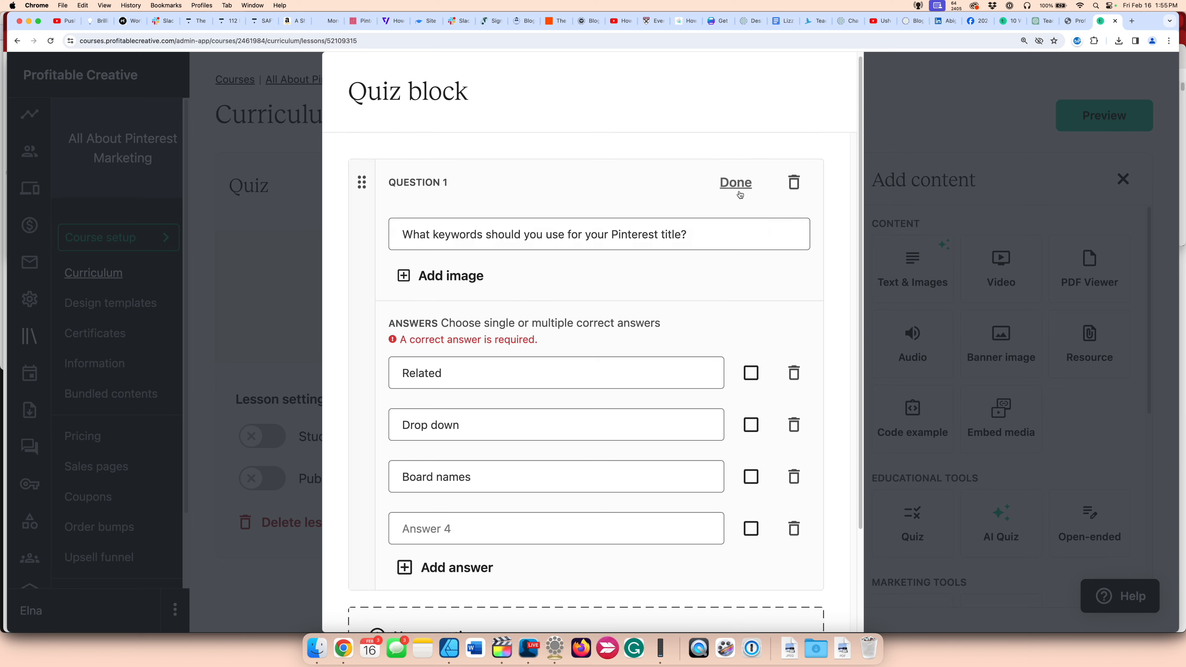
scroll(739, 192, "down", 4)
left_click(751, 259)
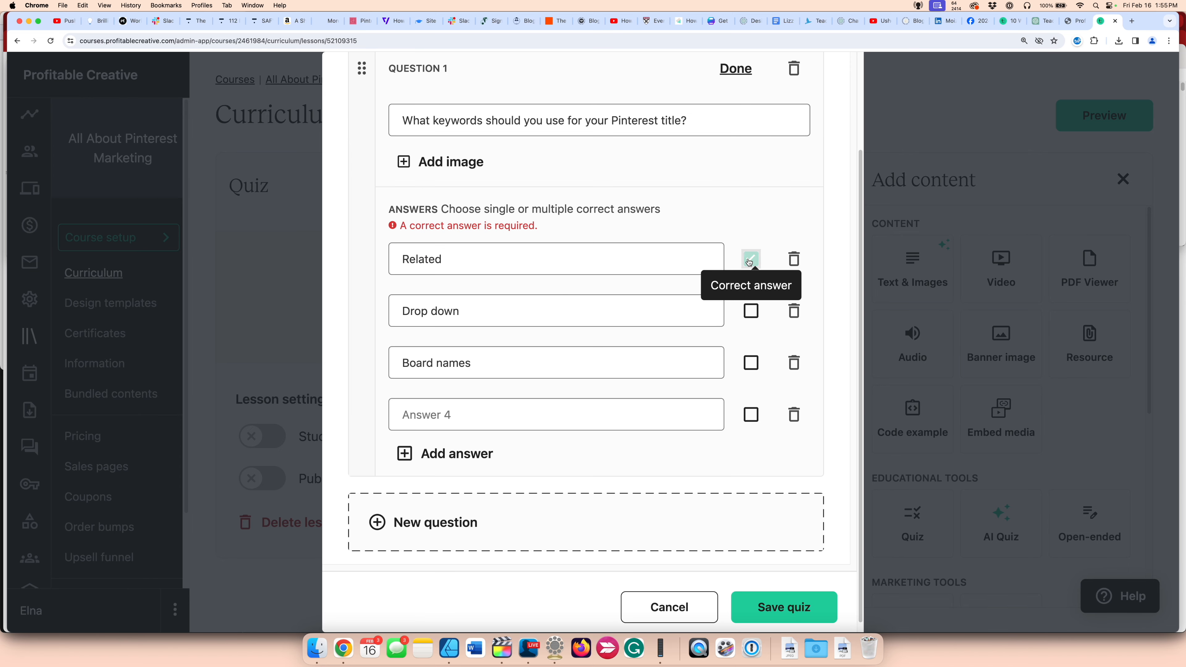
left_click(735, 69)
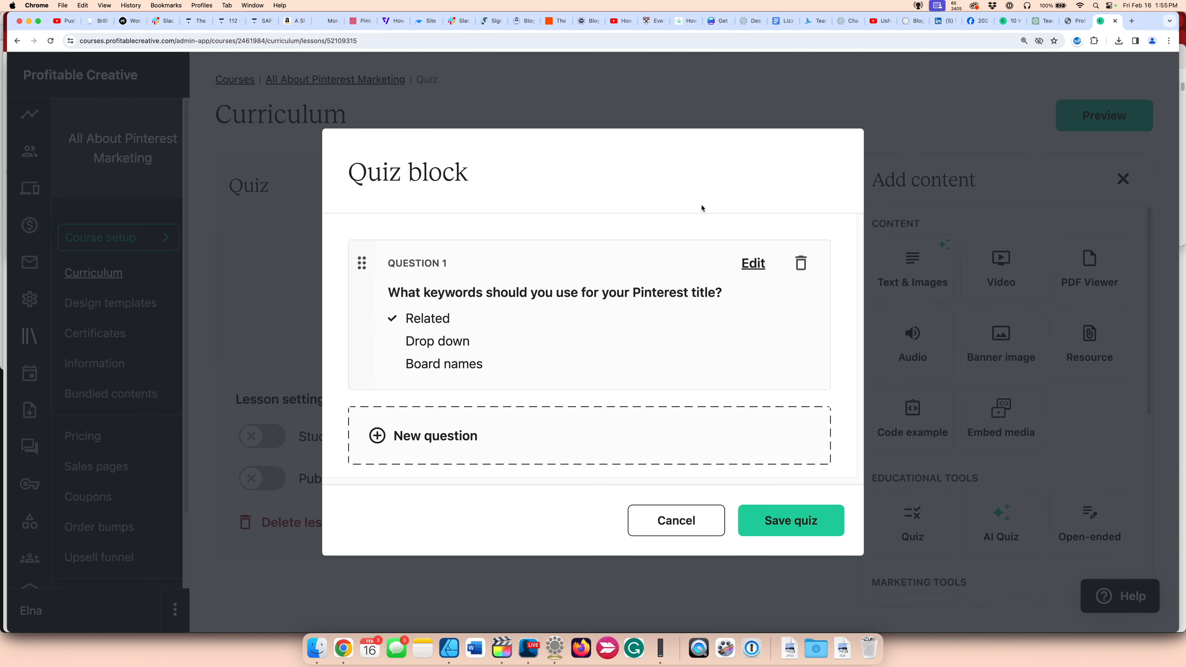
Step: Add a second quiz question "How long should your Pinterest bio be?" with answers 1 sentence, 2 sentences and 3 sentences
left_click(430, 442)
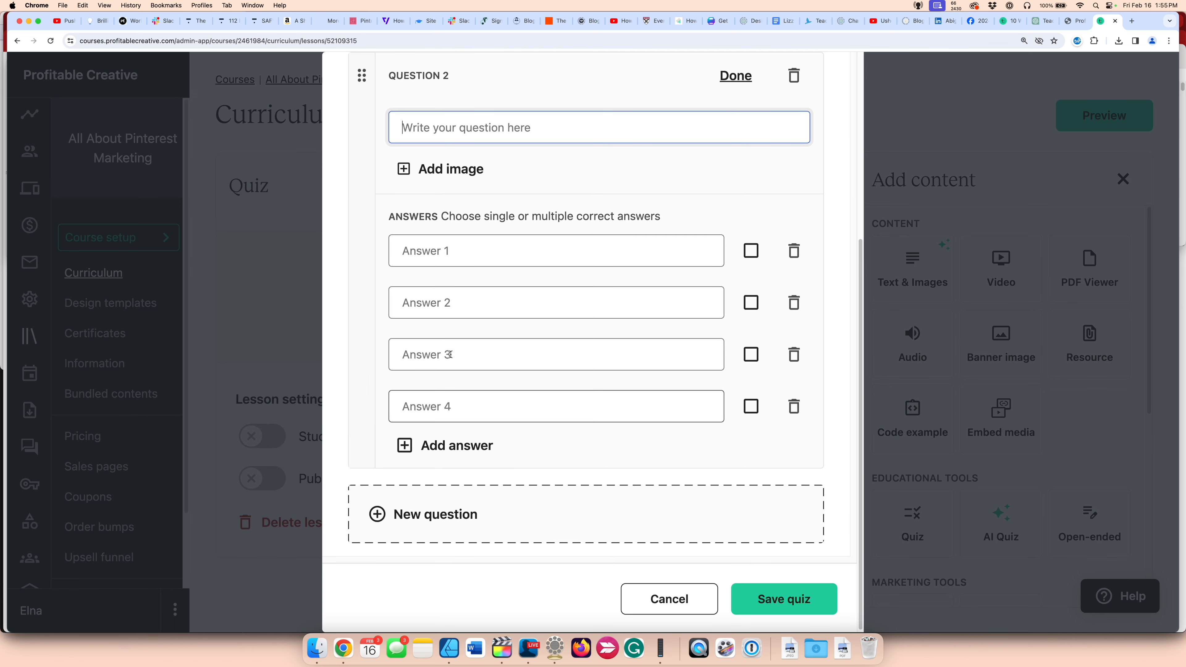
type("How long should your ")
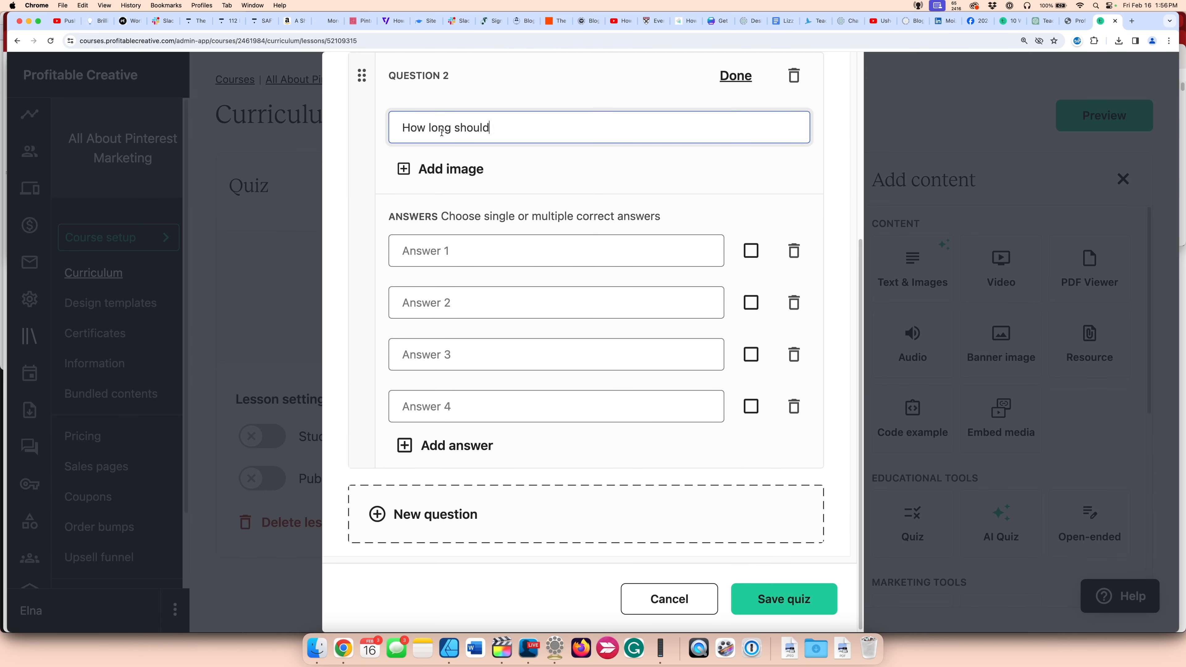
type("Pinterest bio be?")
left_click(408, 255)
type("1 sentence")
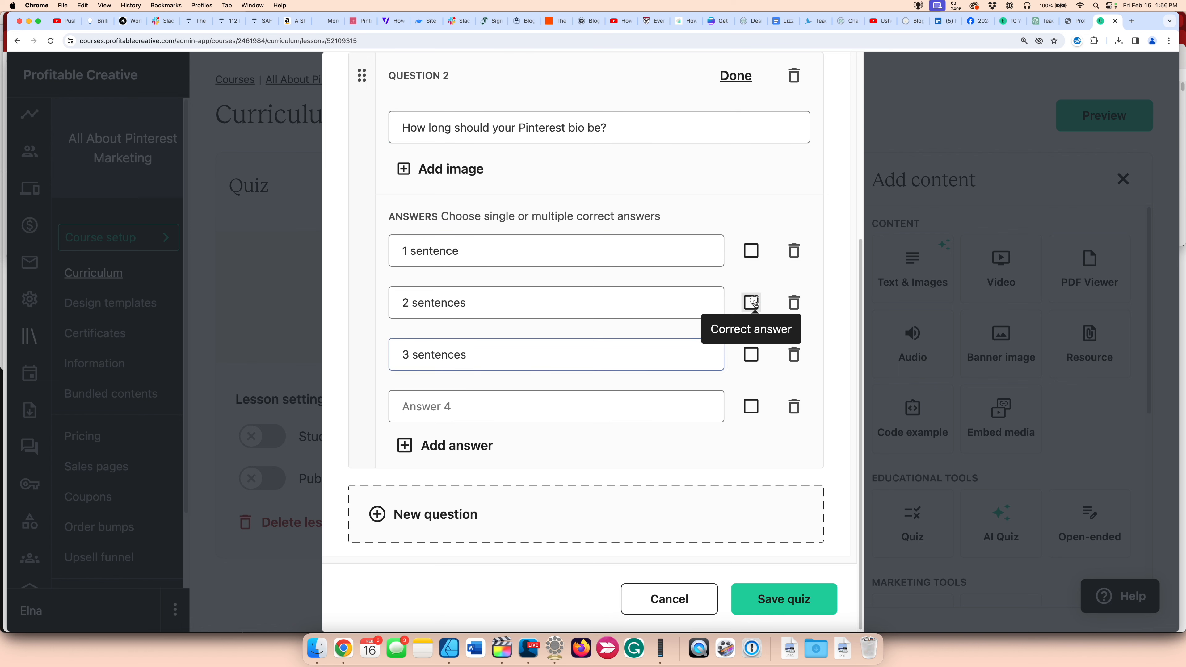
Step: Mark "2 sentences" as the correct answer to the second question, finish editing it and save the quiz
left_click(754, 302)
left_click(736, 75)
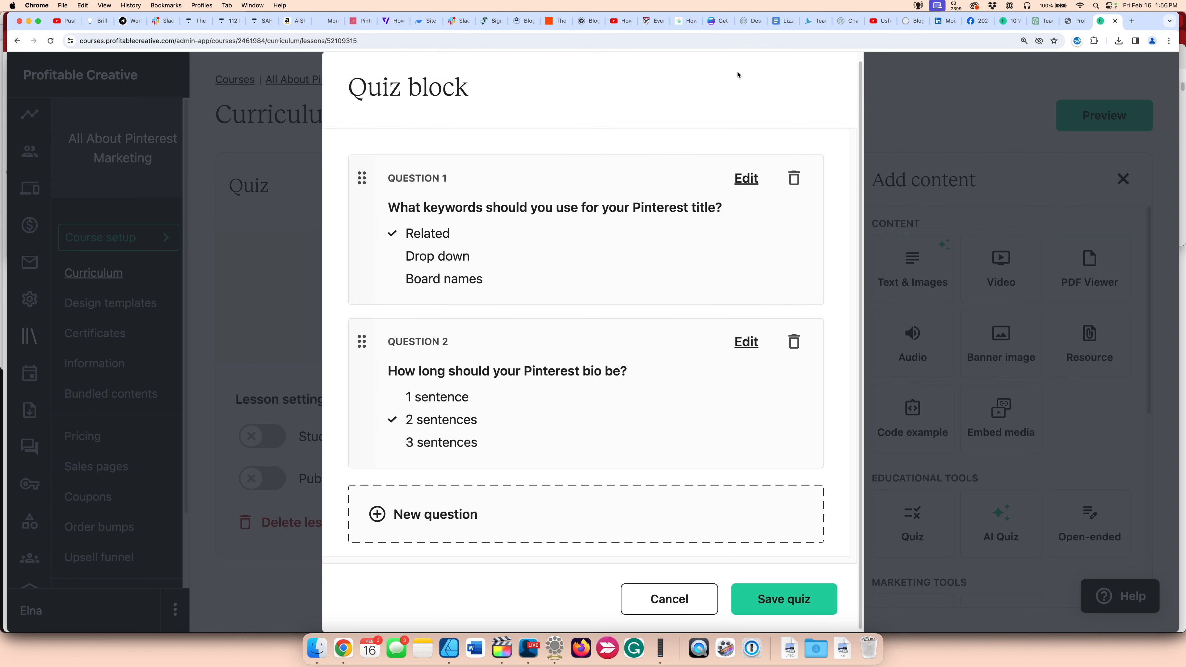
left_click(771, 603)
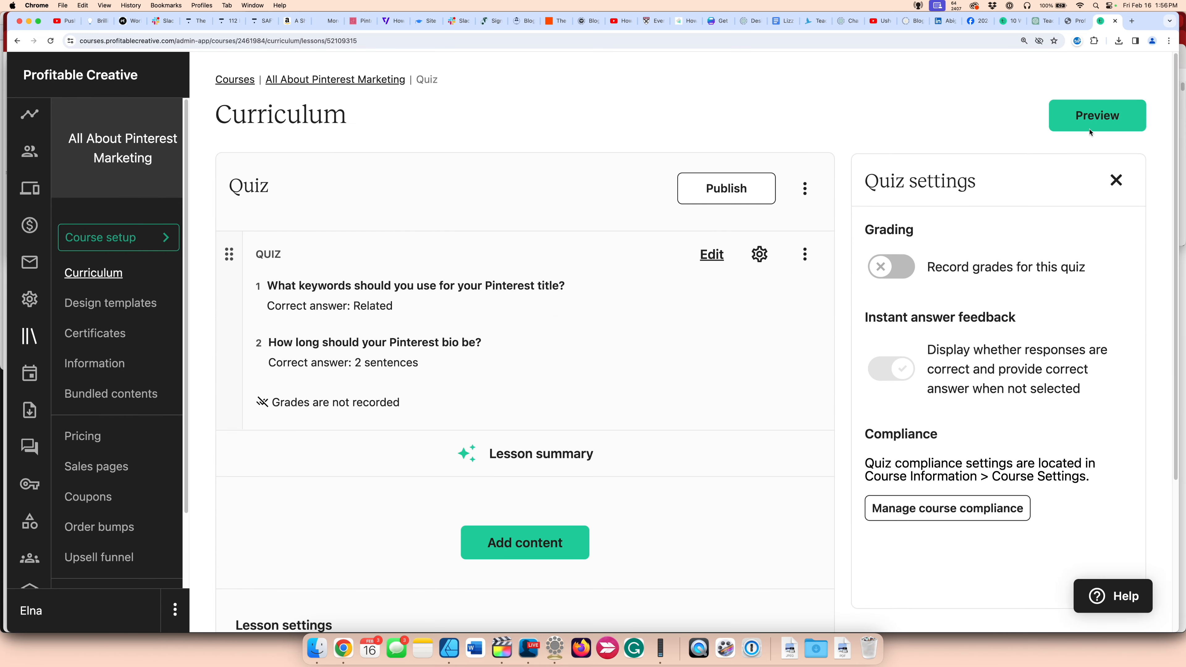
Step: Preview the Quiz lesson, try the first question with the answer "Drop down", and return to the lesson editor
left_click(1082, 122)
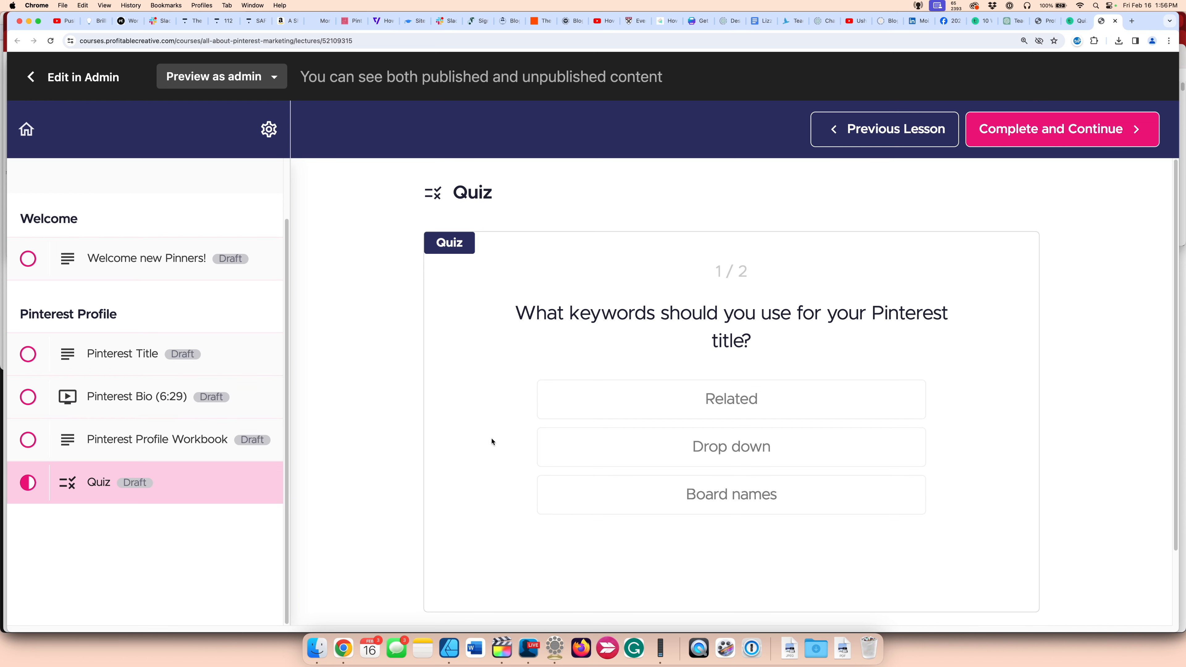
left_click(672, 466)
left_click(881, 563)
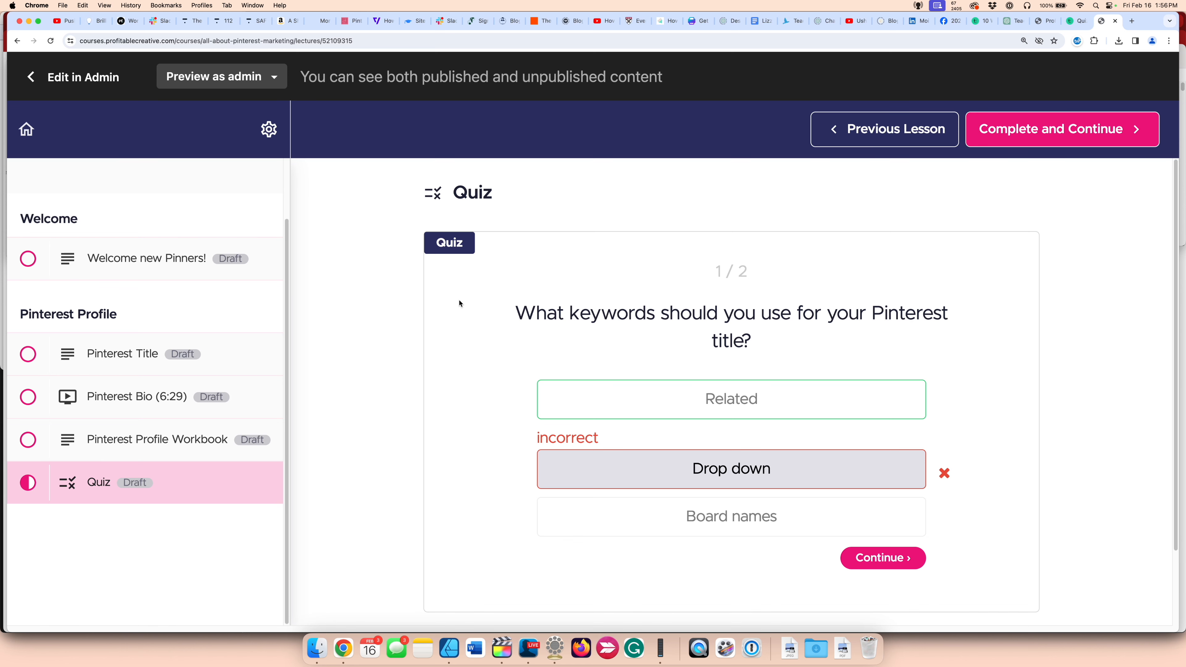
left_click(1074, 23)
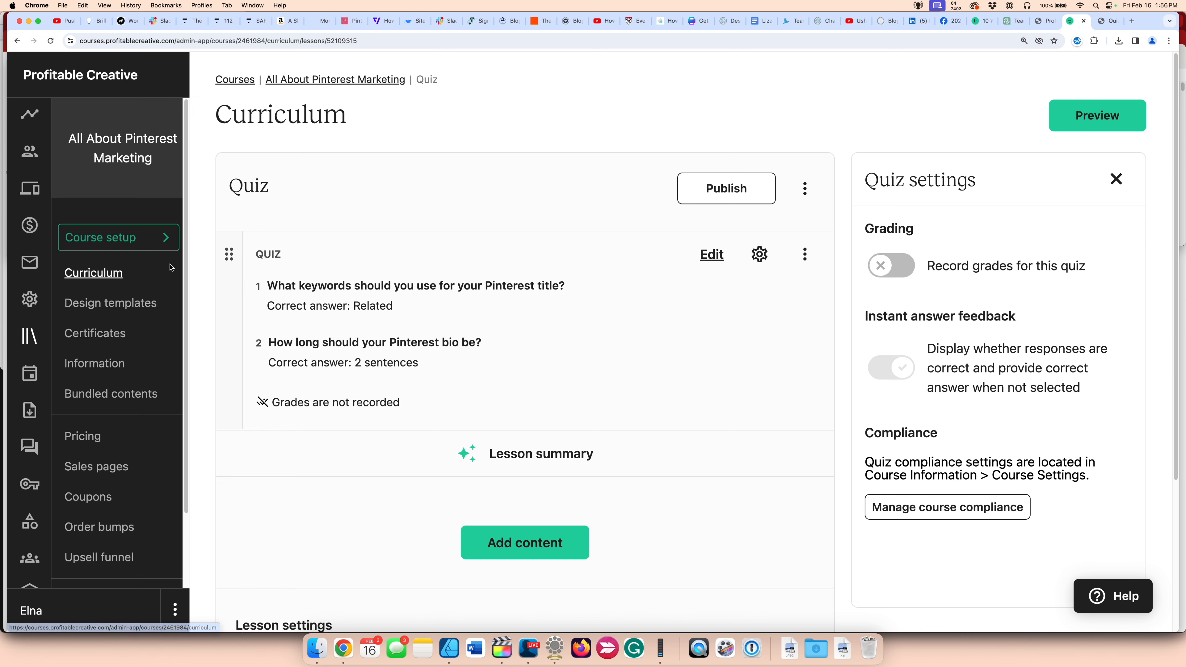
Step: Open the course curriculum and review the lessons in the Welcome and Pinterest Profile sections
left_click(87, 272)
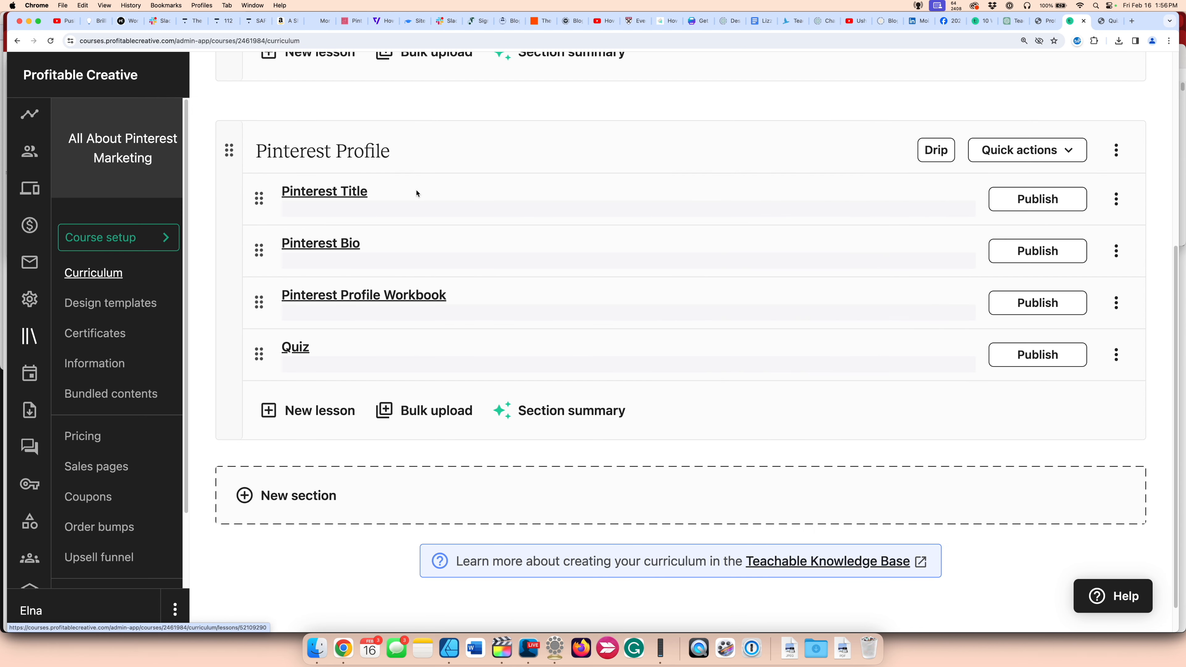
scroll(420, 192, "up", 6)
scroll(281, 284, "down", 4)
scroll(282, 283, "down", 3)
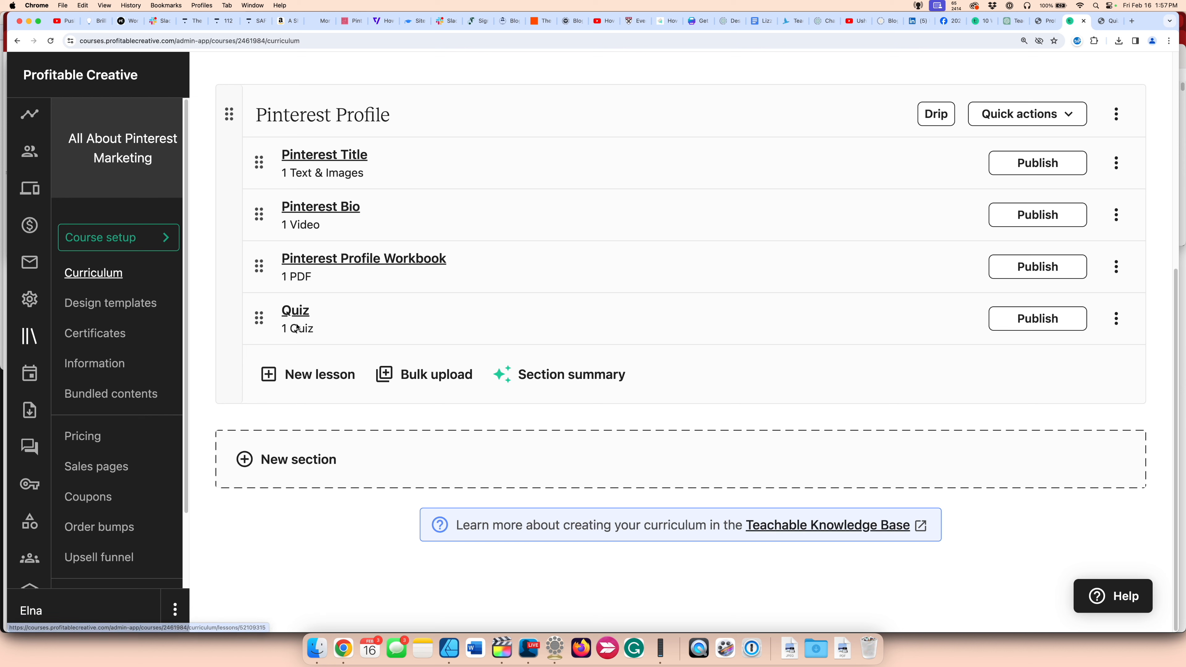
scroll(232, 320, "up", 5)
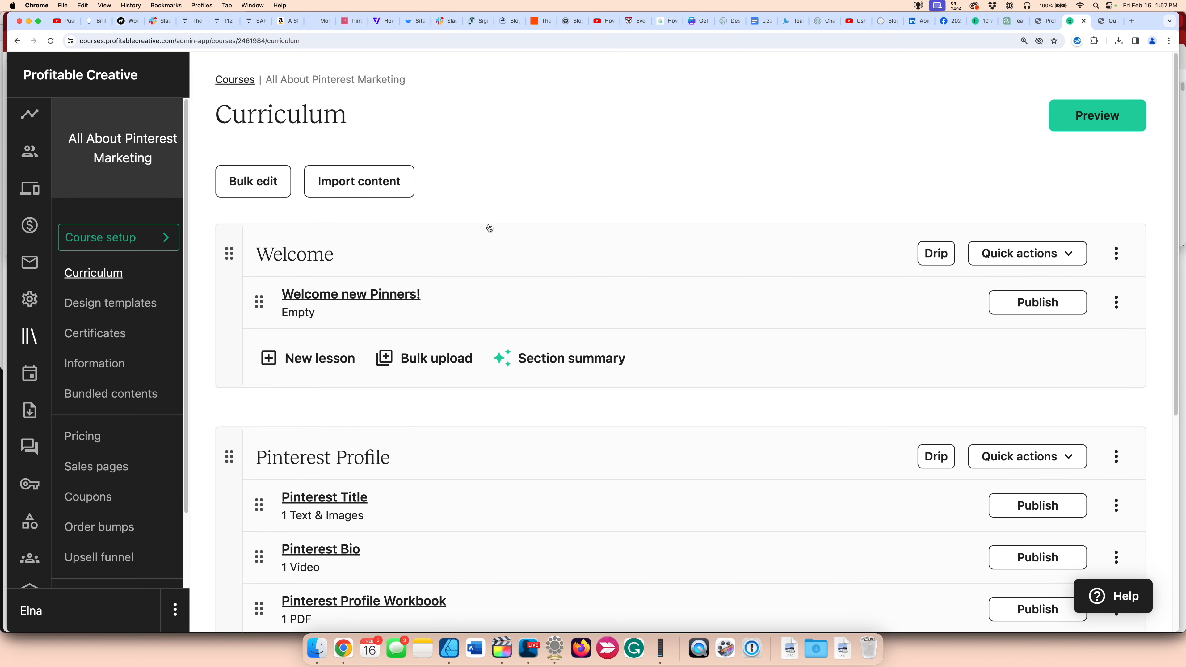
Step: Start a new course product from the dashboard, titled "Youtube Starter Kit", with the AI getting-started help enabled
left_click(78, 76)
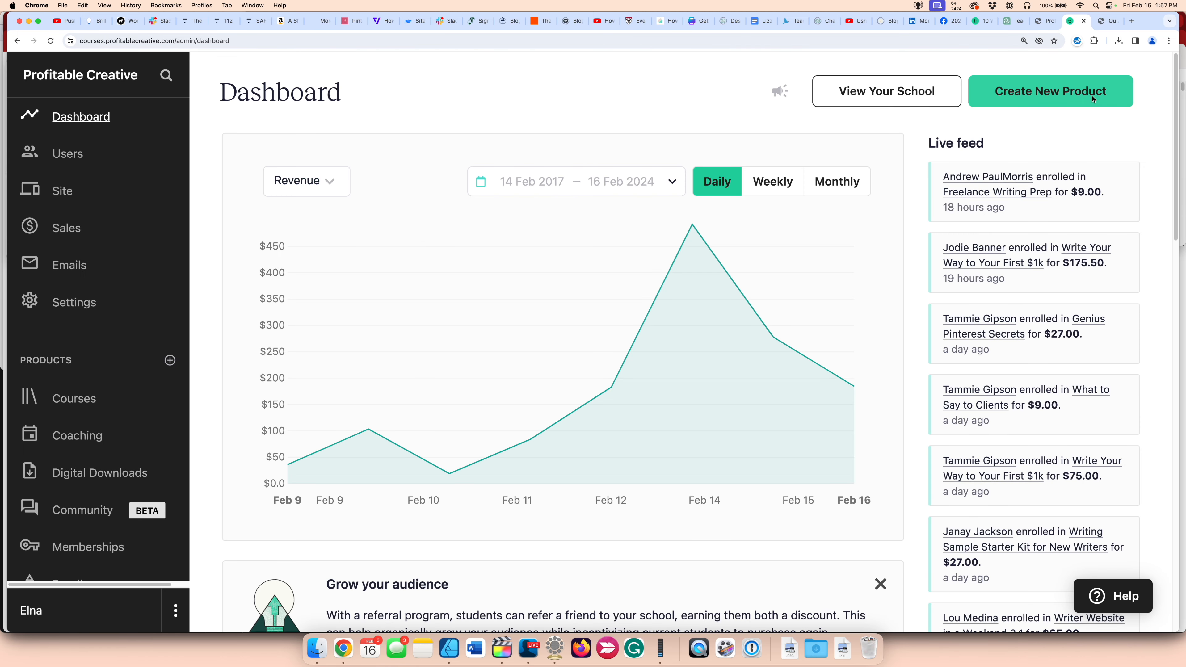
left_click(1090, 99)
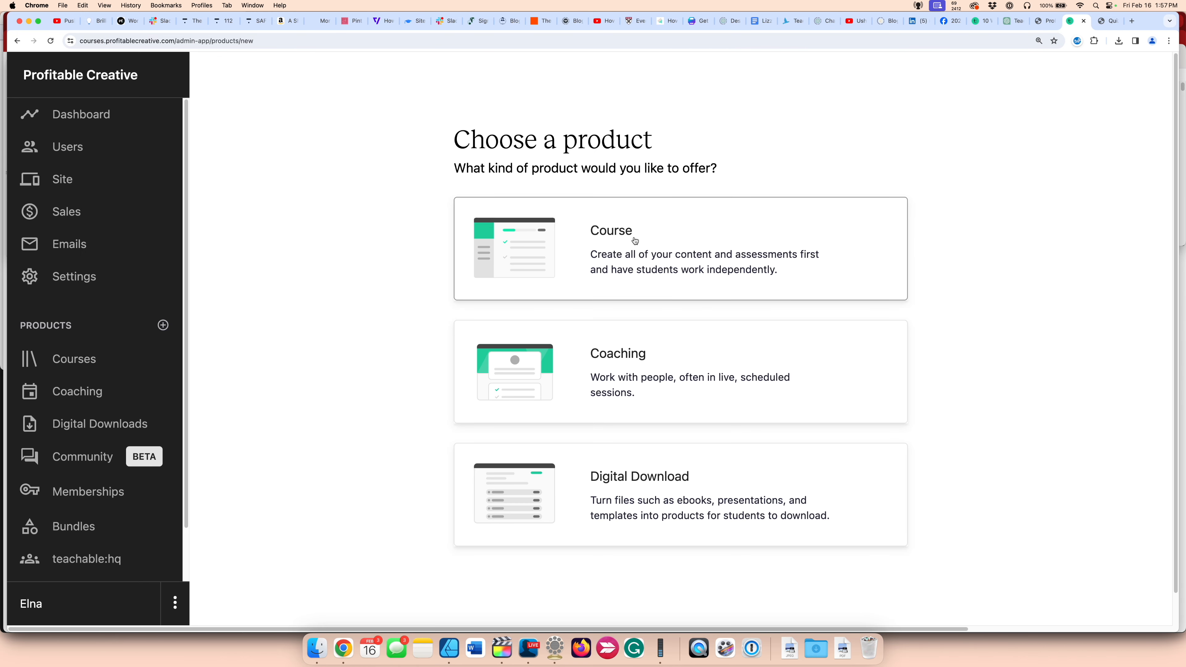
left_click(635, 234)
left_click(529, 315)
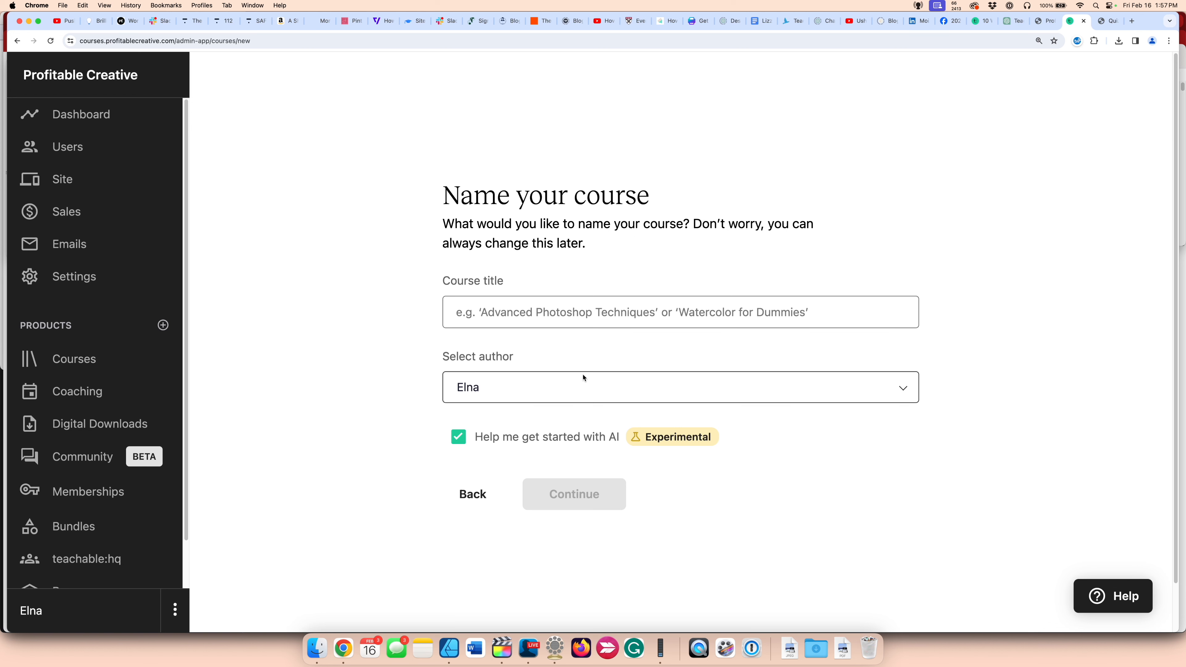
left_click(559, 312)
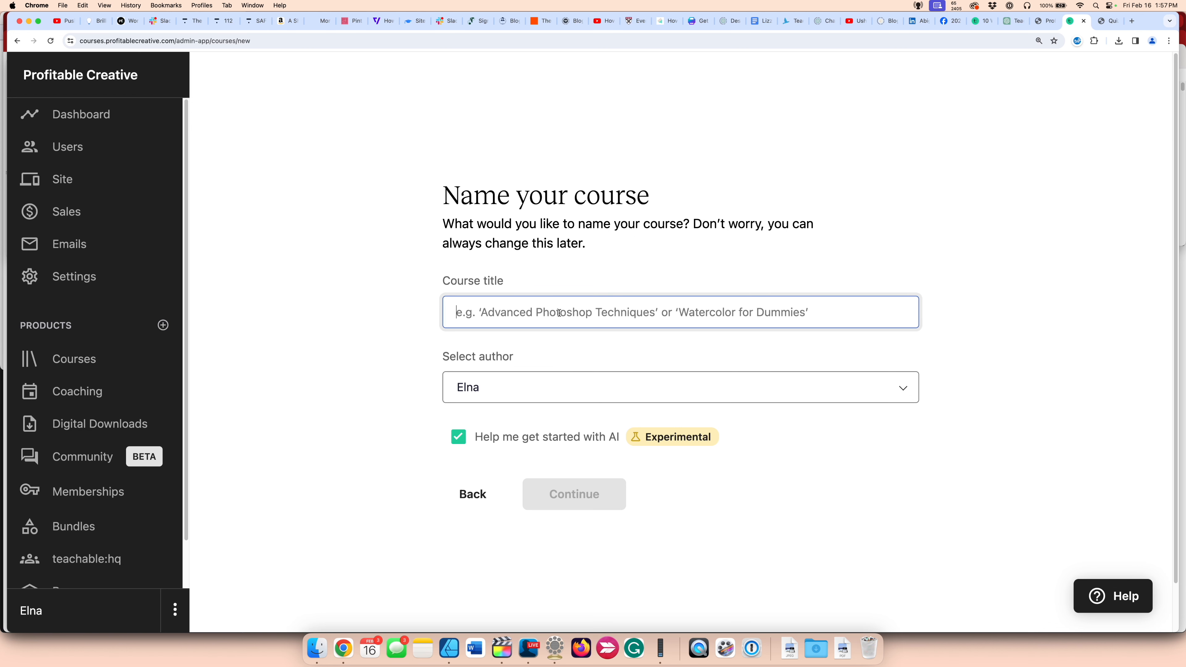
type("Youtube")
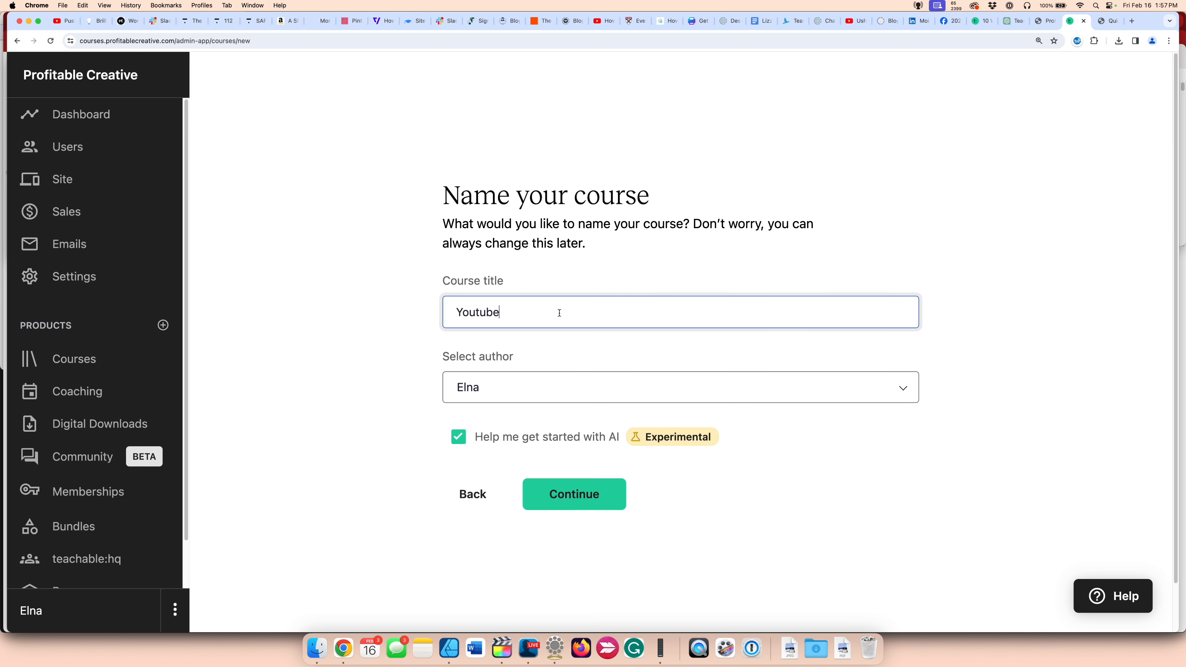
type(" Starter Kit")
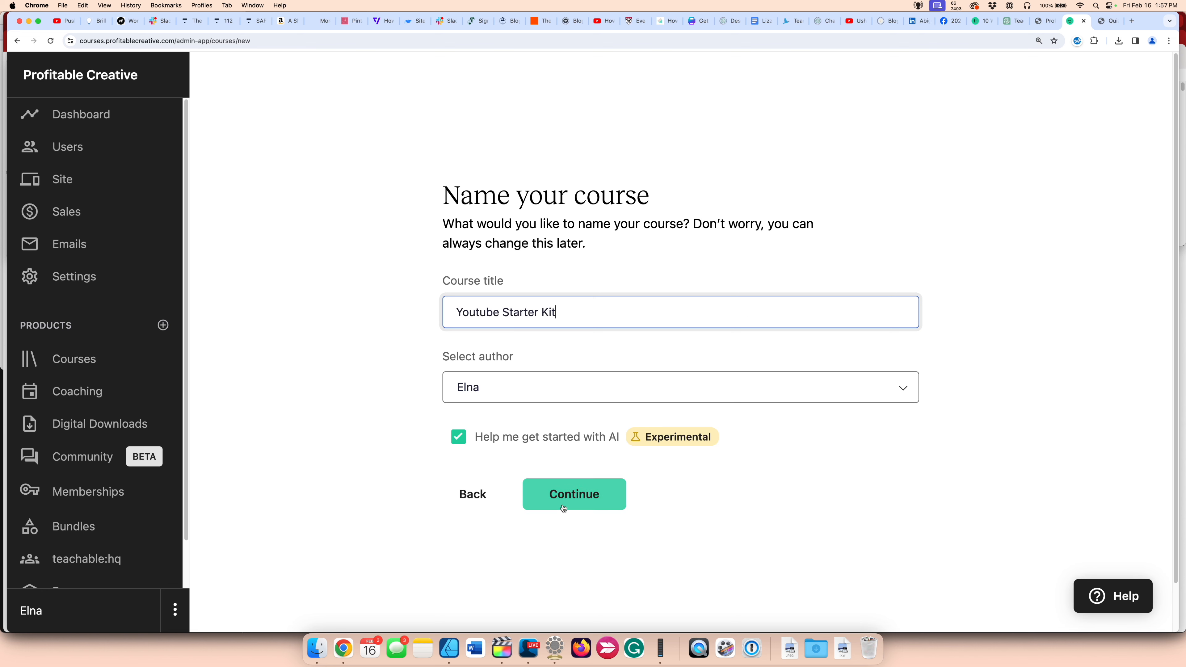
left_click(559, 502)
Step: Generate the course with AI from a description about starting a successful Youtube channel, Youtube SEO tactics, video ideas and whether to have a niche
left_click(521, 376)
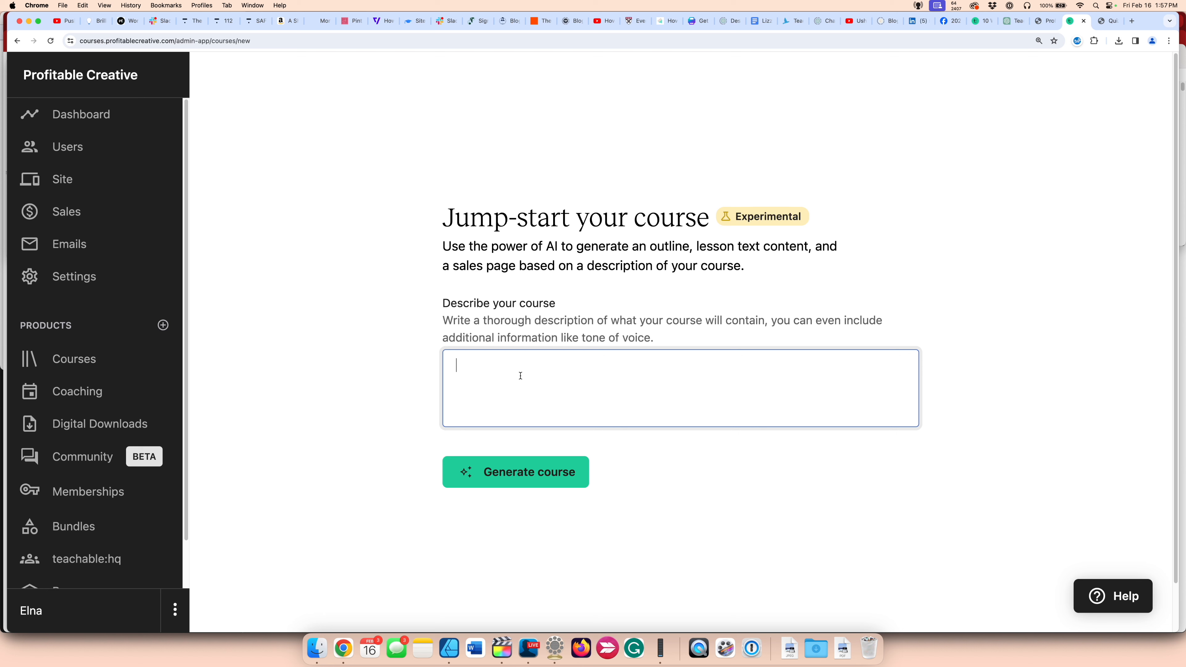
type("I want to share how to start a ")
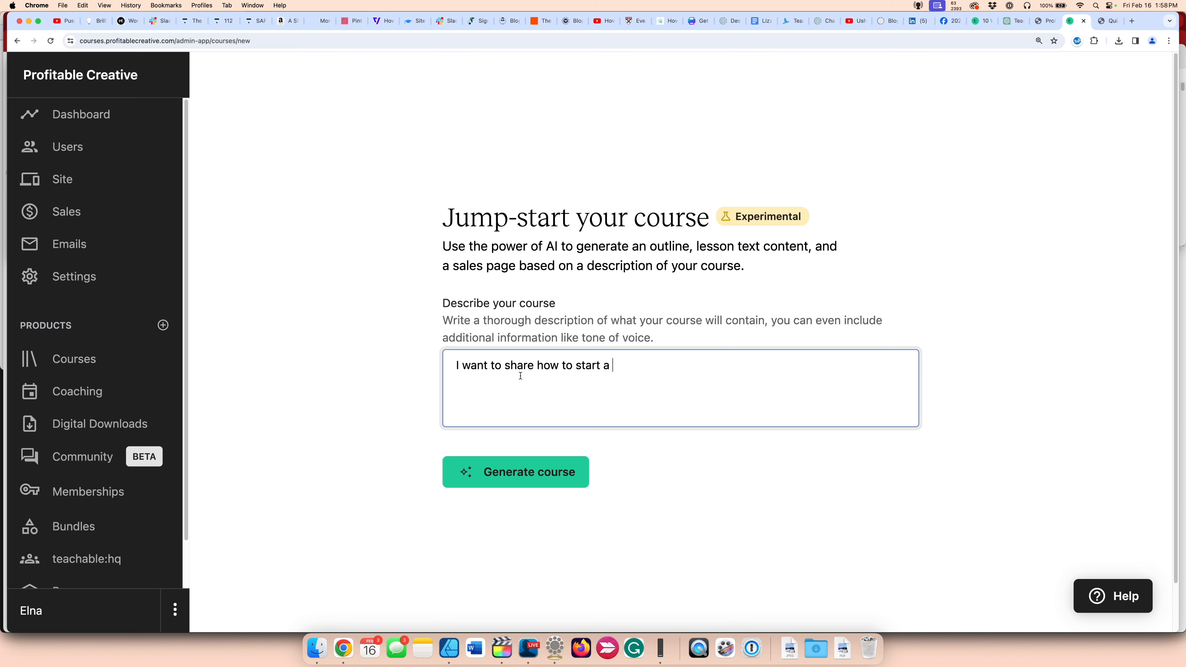
type("successful Youtube channel")
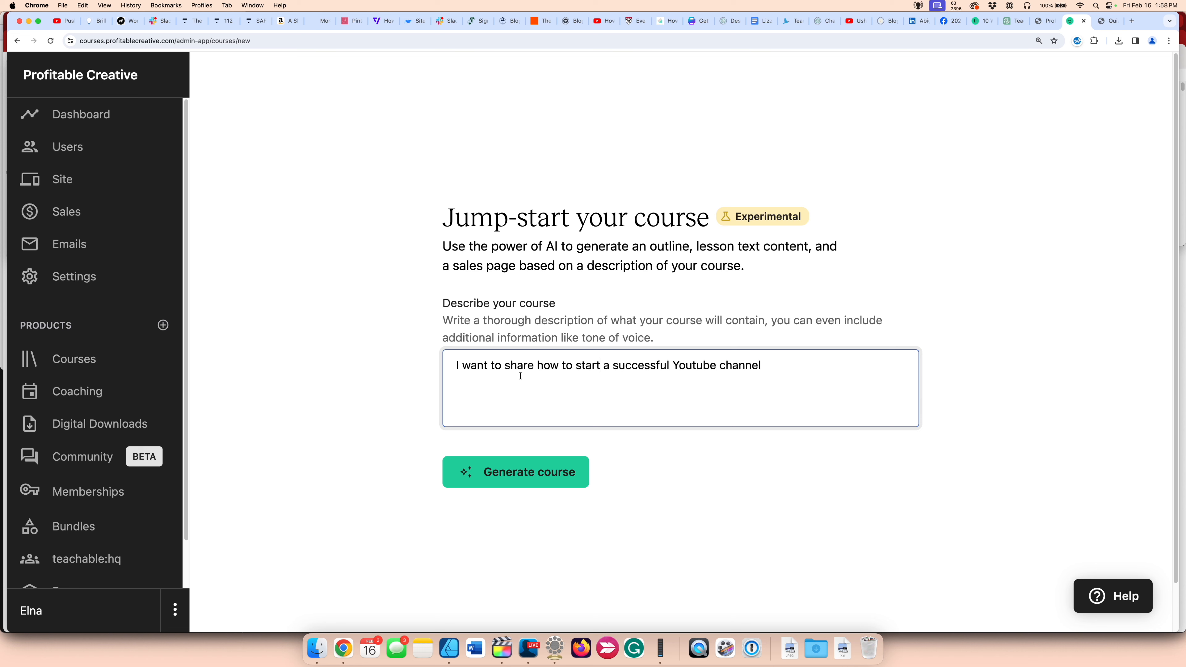
type(". I want to share Youtube ")
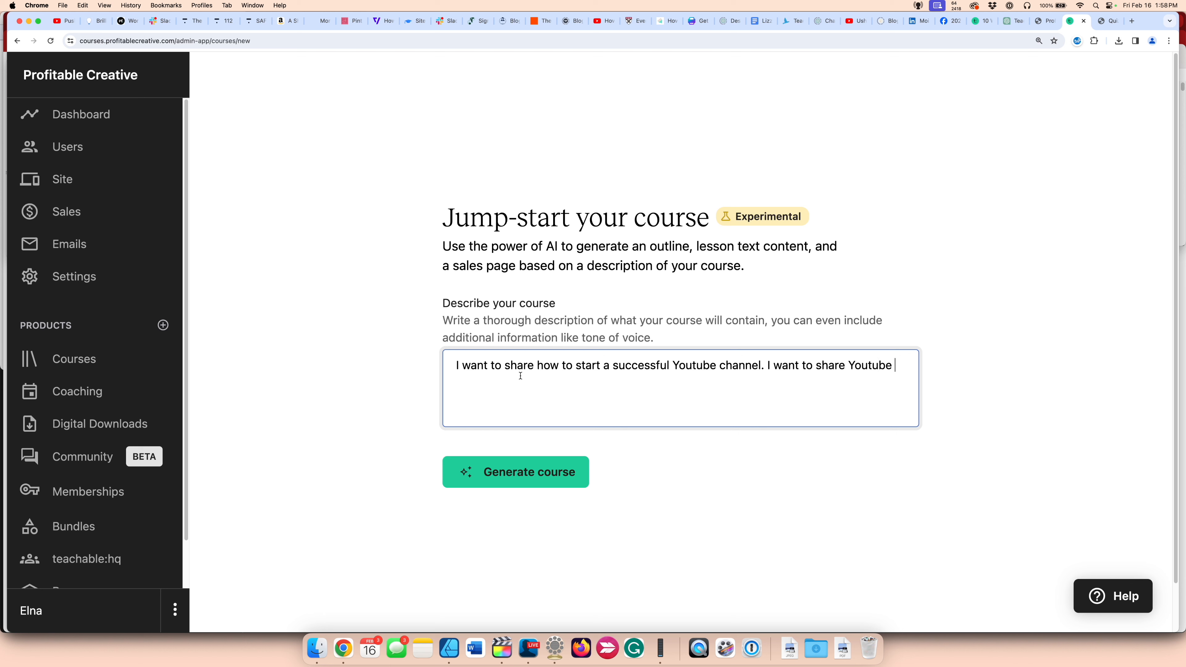
type("SEO tactics, Youtube video ideas and whether or not to have a niche as a Youtuber.")
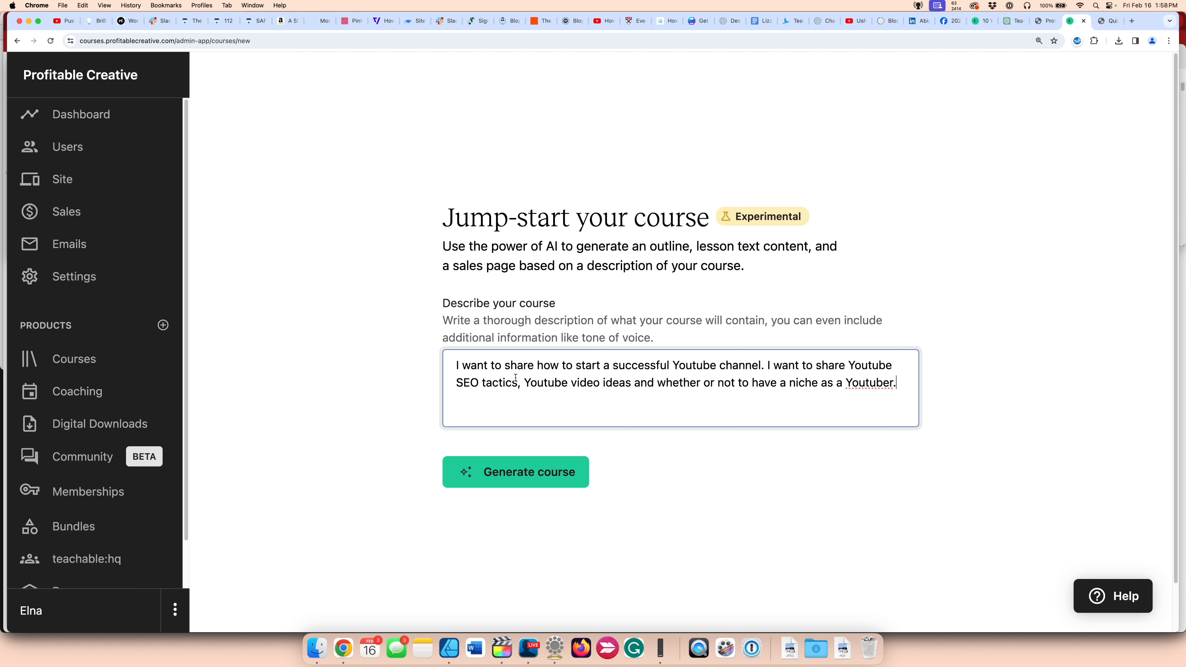
left_click(564, 471)
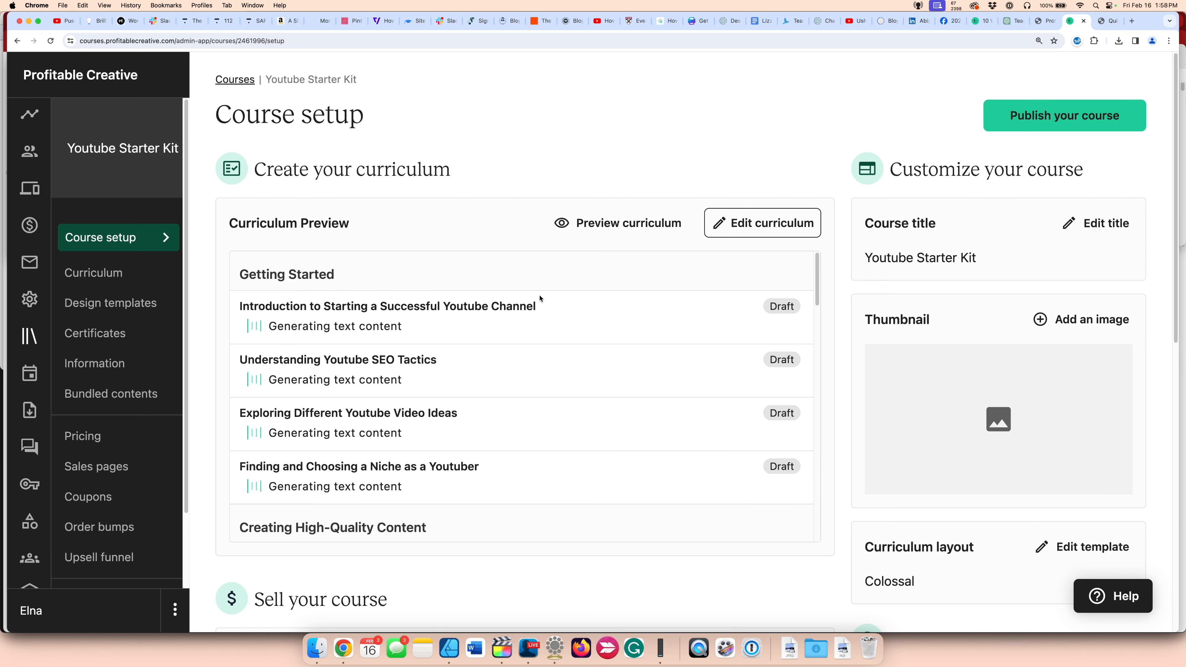
Step: Open the curriculum of Youtube Starter Kit and examine its generated sections and lessons through to the Conclusion
left_click(104, 273)
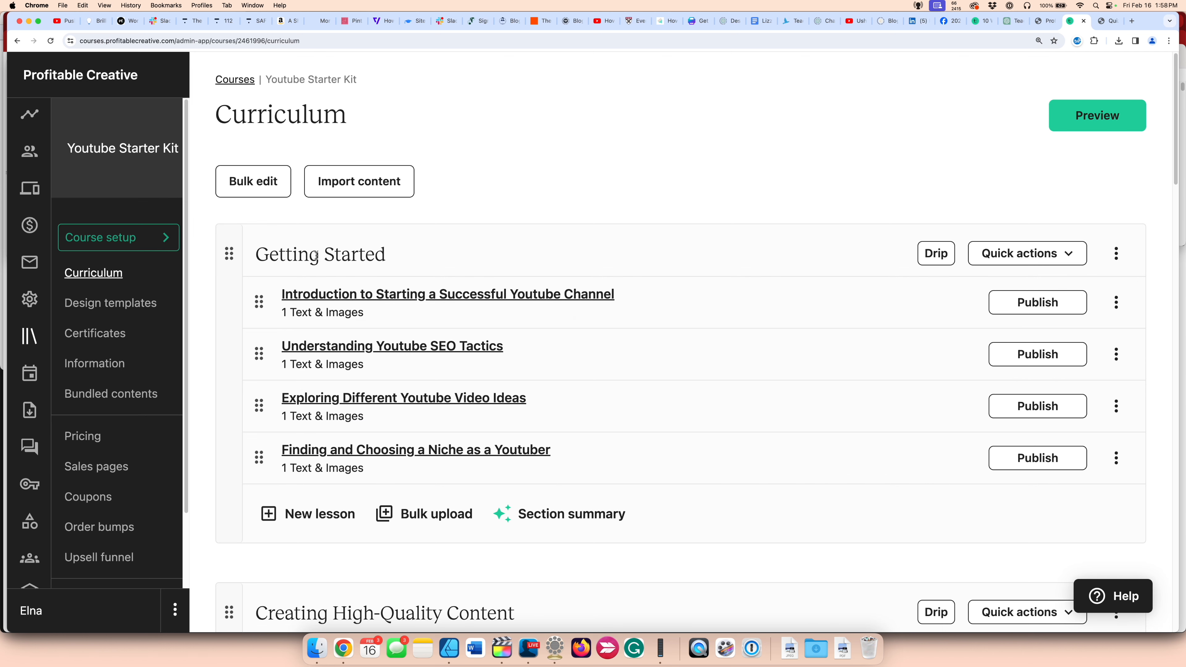
scroll(324, 289, "down", 2)
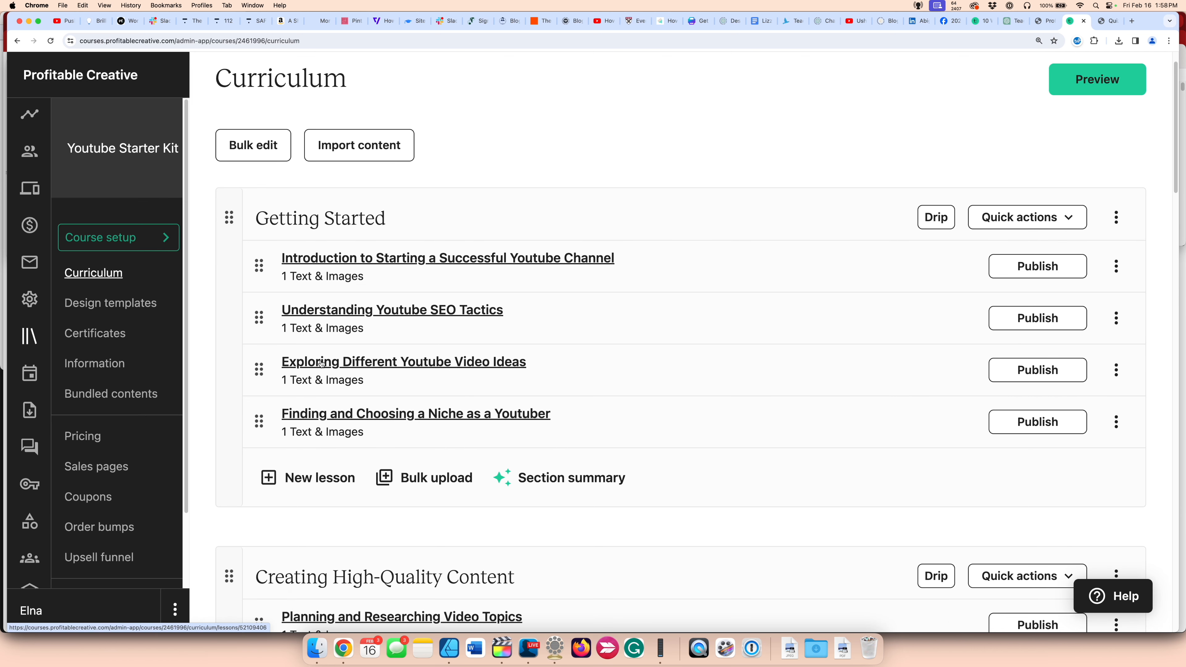
scroll(321, 363, "down", 4)
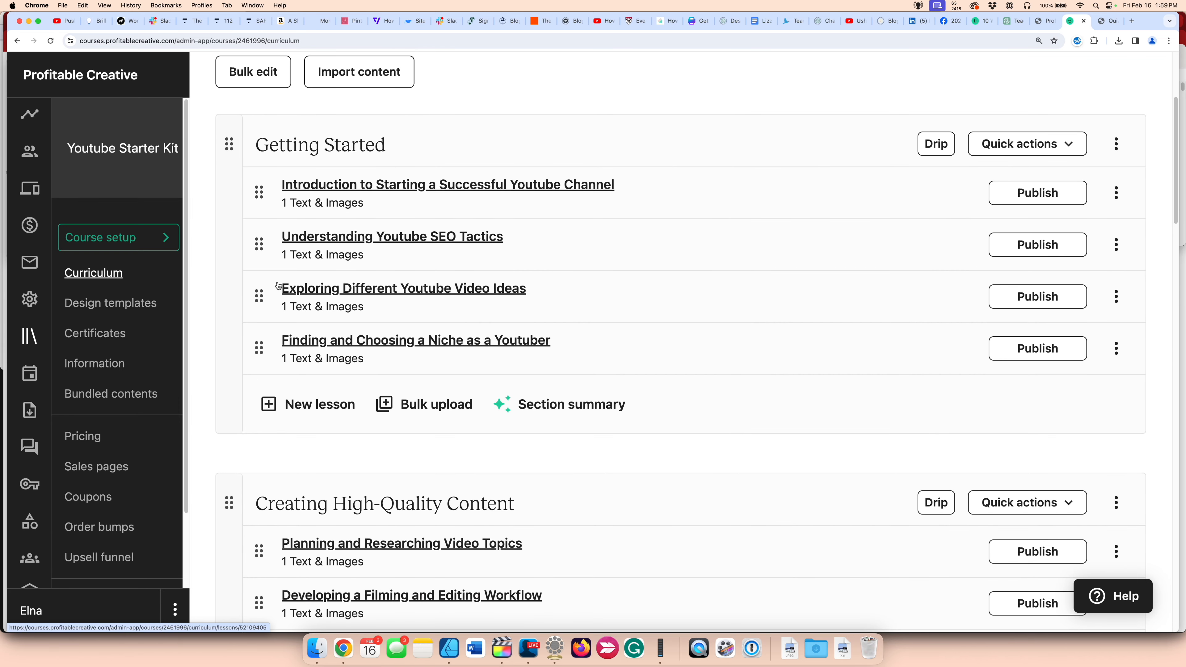
scroll(240, 382, "down", 5)
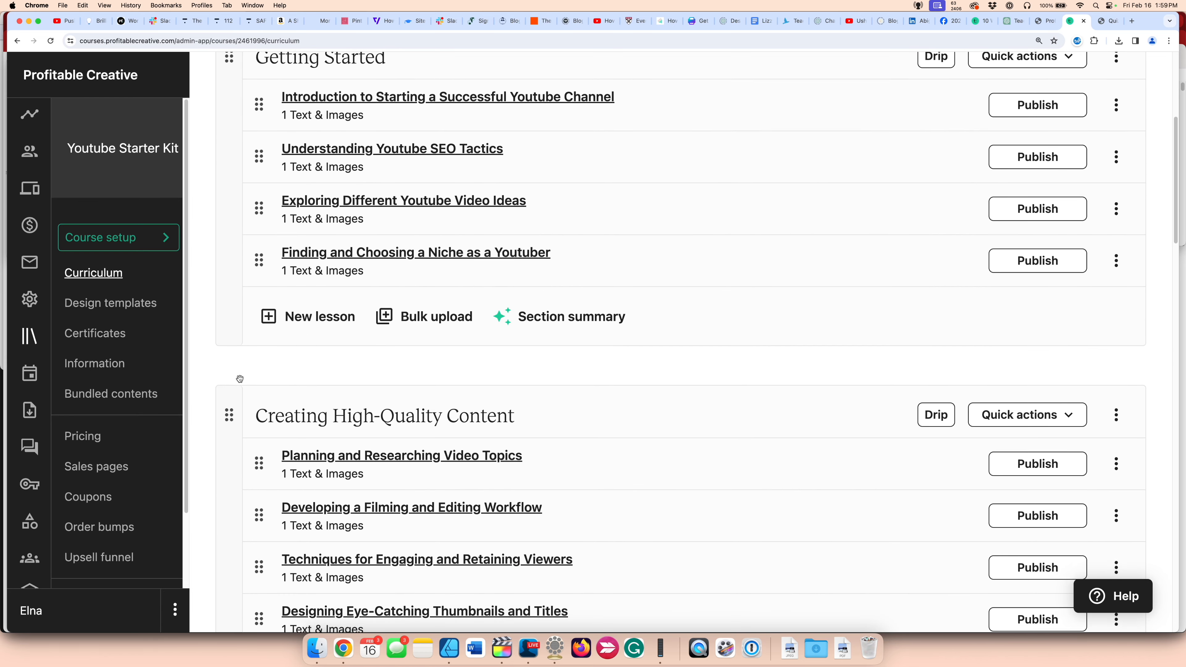
scroll(240, 381, "down", 5)
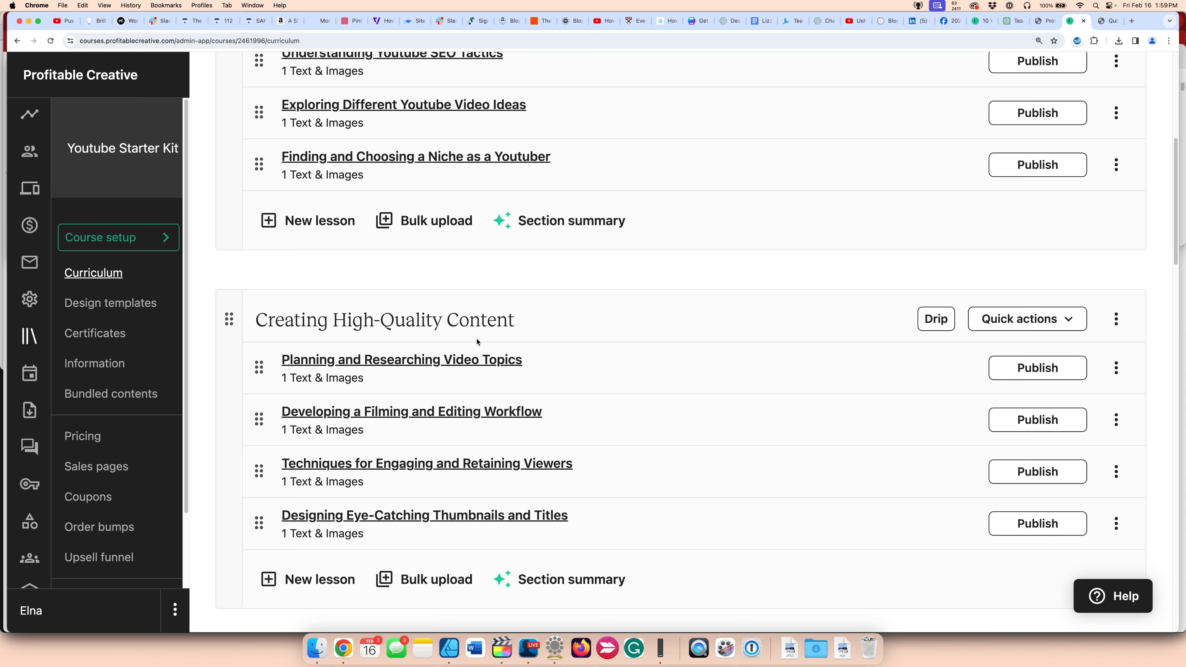
scroll(400, 368, "down", 3)
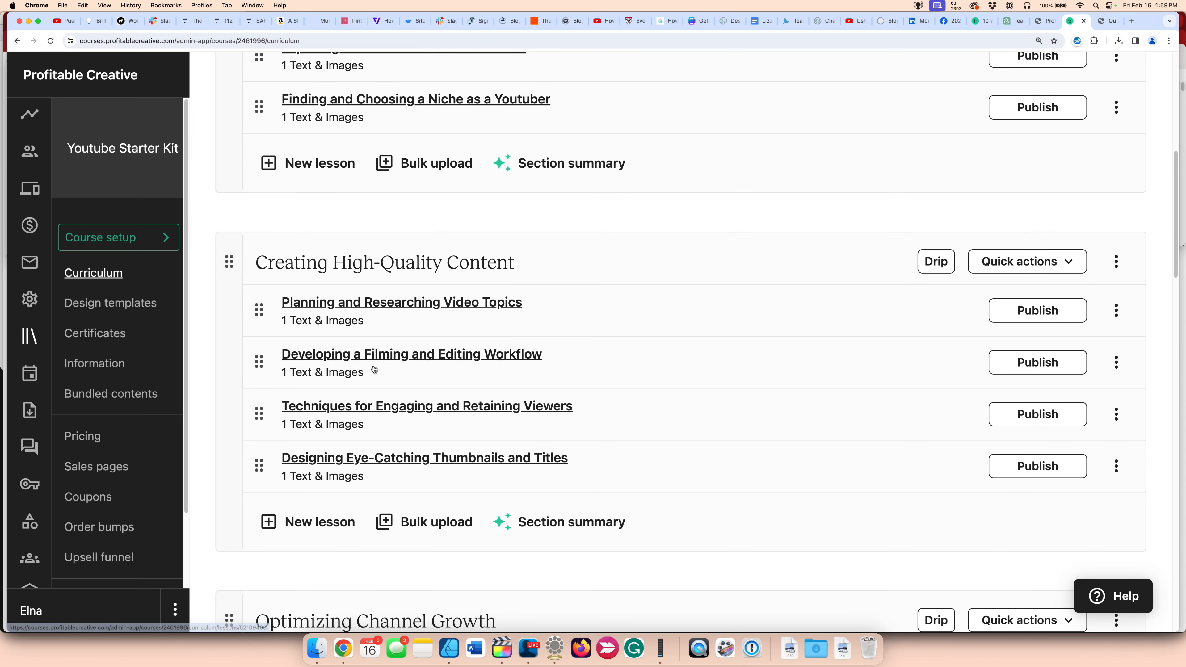
scroll(406, 364, "down", 7)
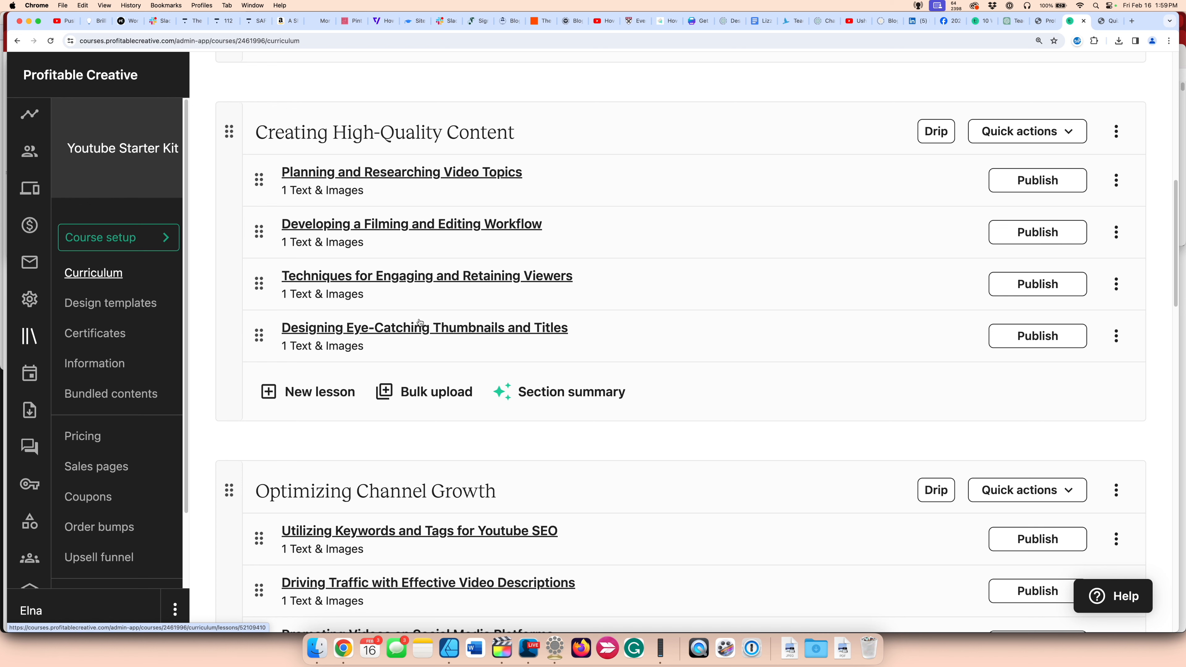
scroll(486, 327, "down", 10)
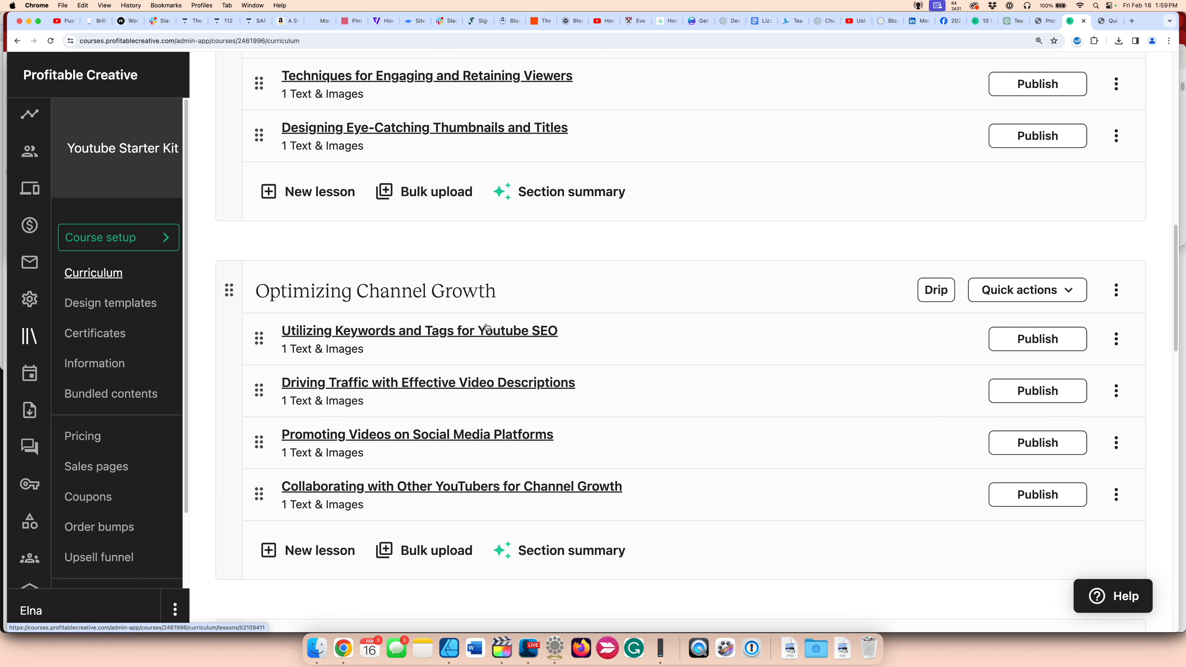
scroll(470, 292, "down", 3)
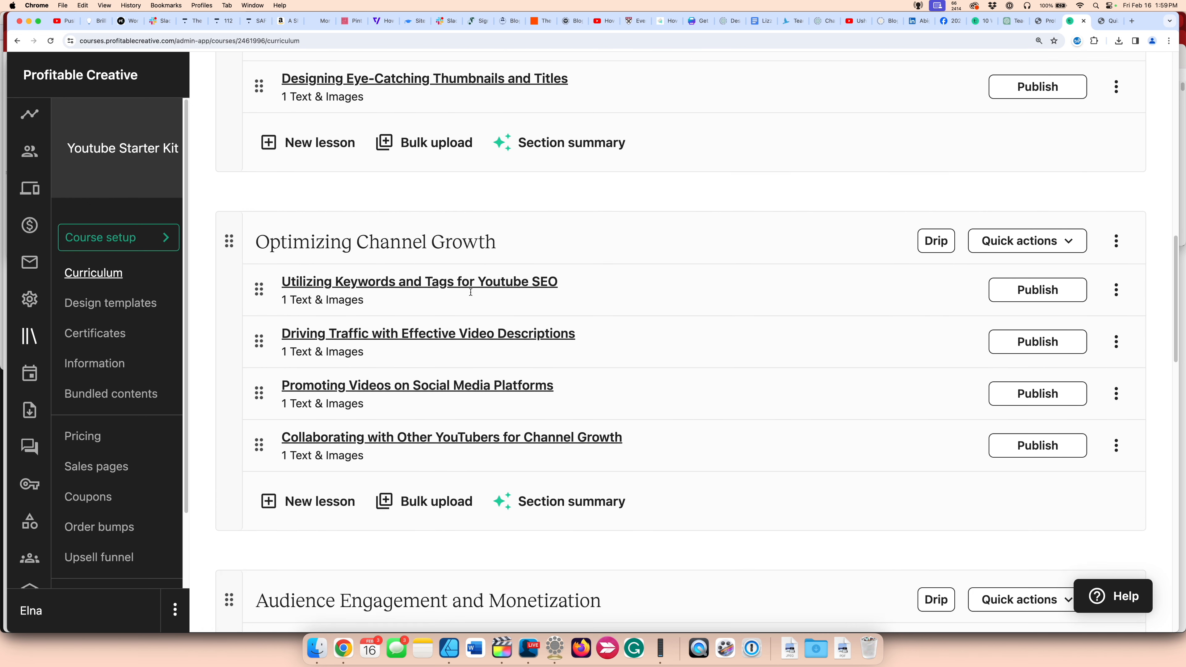
scroll(397, 290, "down", 20)
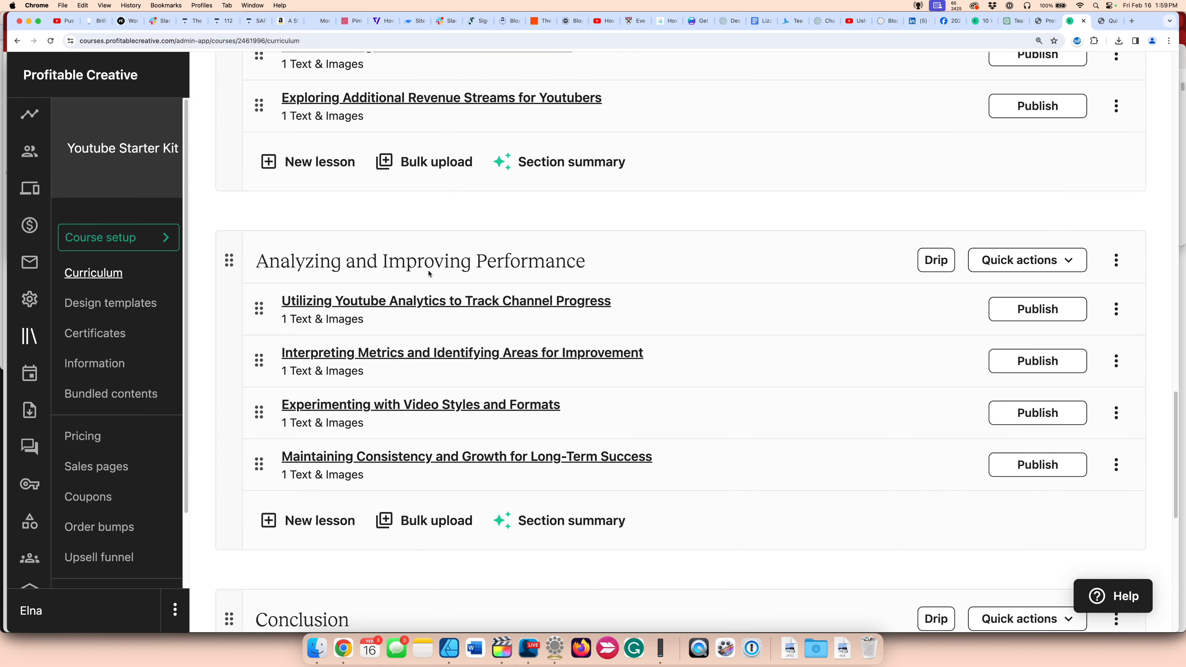
scroll(397, 360, "down", 11)
scroll(395, 357, "up", 4)
scroll(394, 357, "down", 18)
scroll(394, 361, "up", 14)
scroll(394, 362, "up", 13)
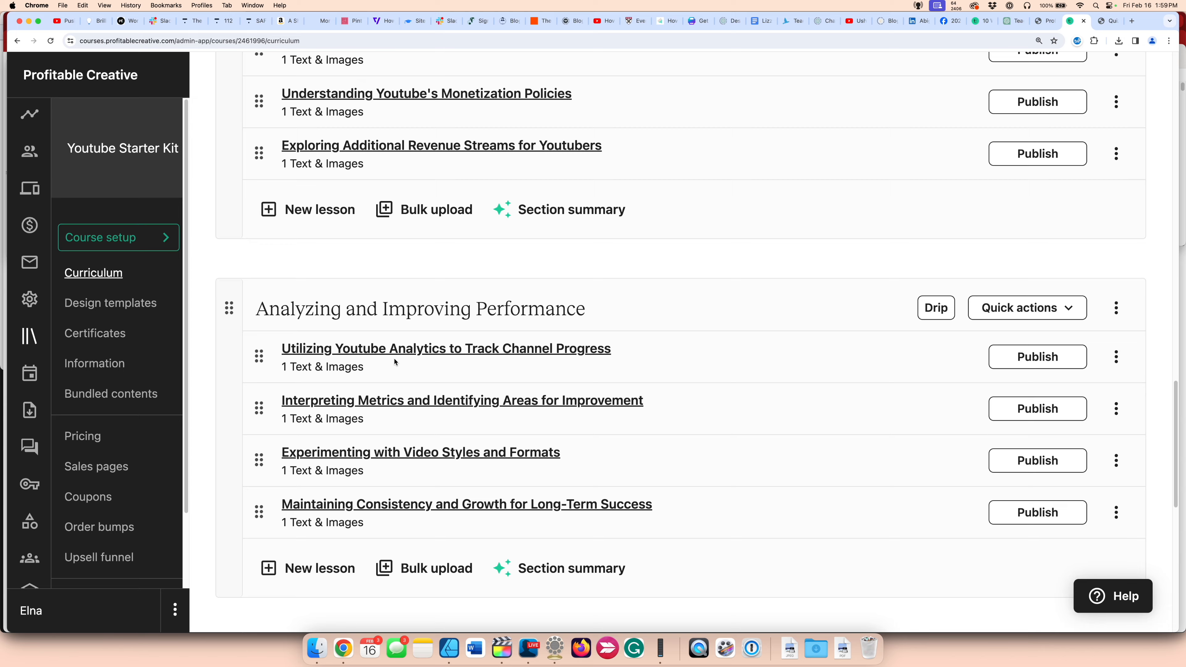
scroll(394, 361, "up", 12)
scroll(394, 361, "up", 20)
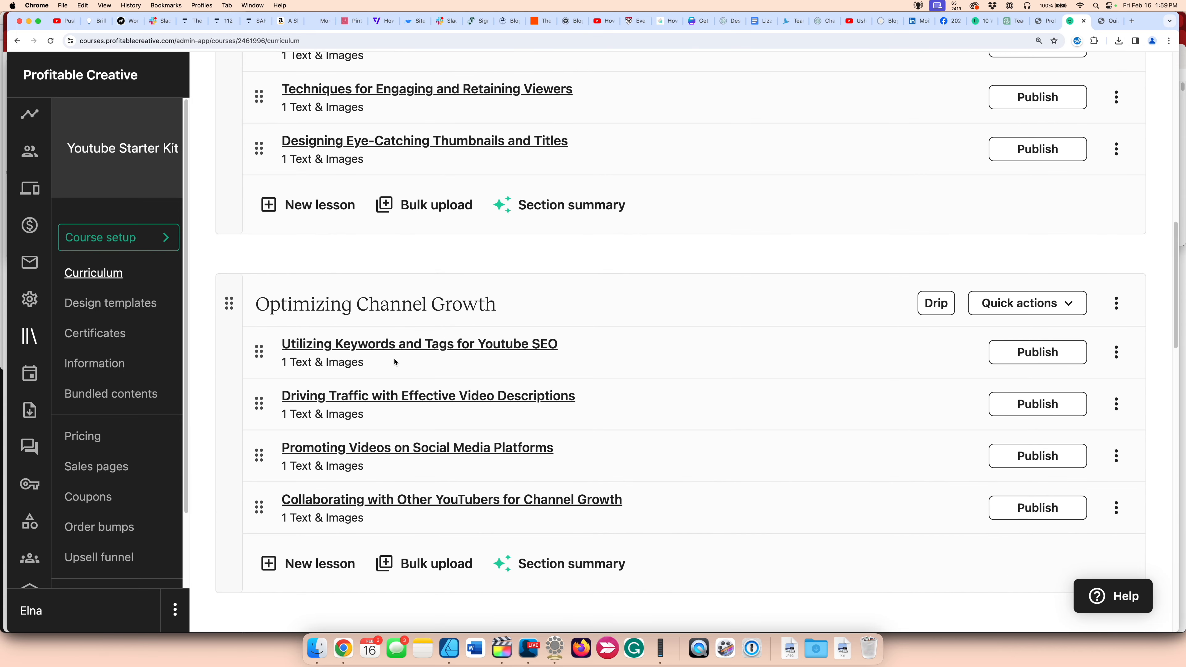
Step: Review the generated curriculum sections again and read the full text of the Planning and Researching Video Topics lesson
scroll(395, 361, "up", 14)
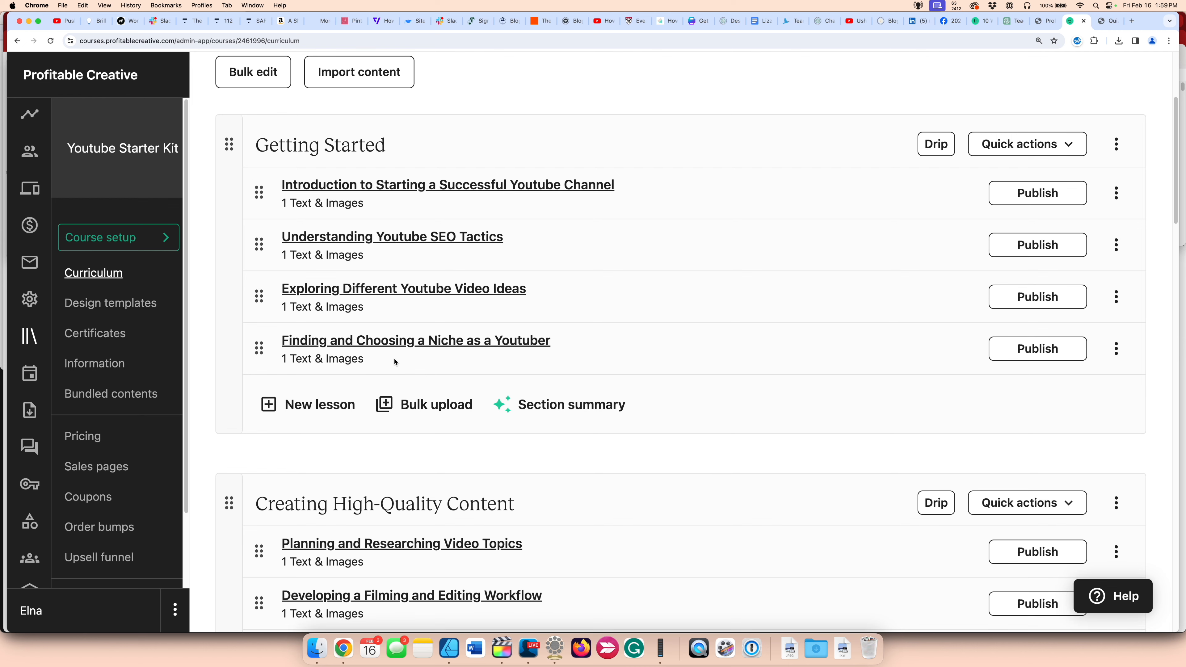
scroll(395, 361, "up", 9)
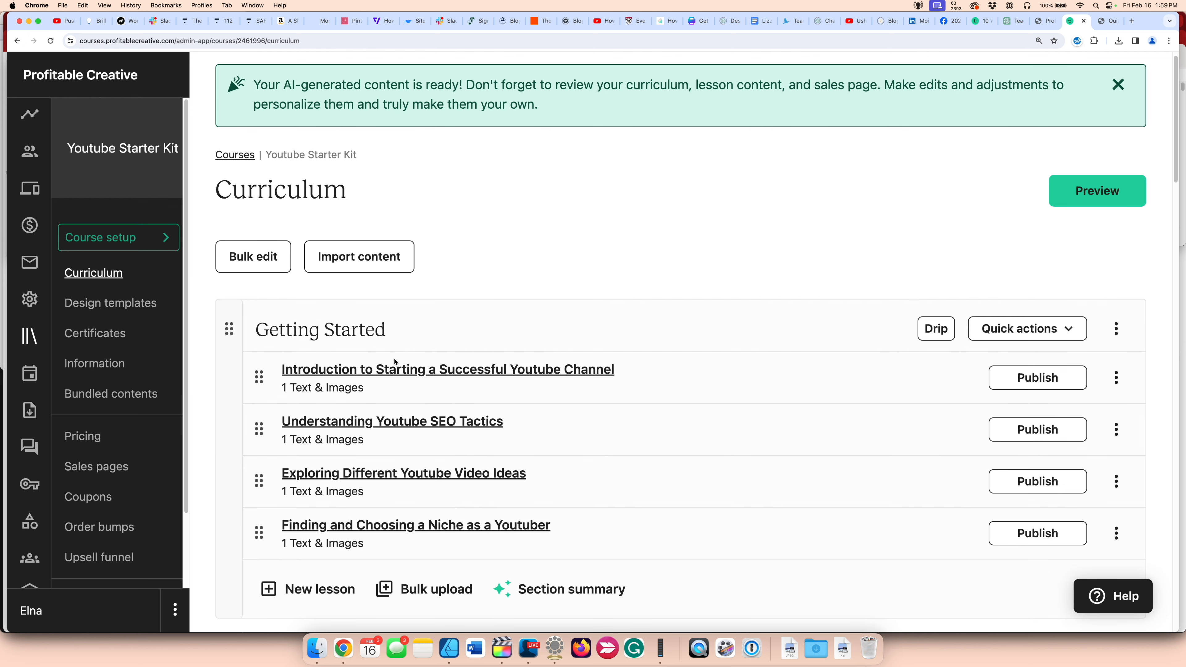
scroll(394, 362, "down", 2)
scroll(394, 364, "up", 3)
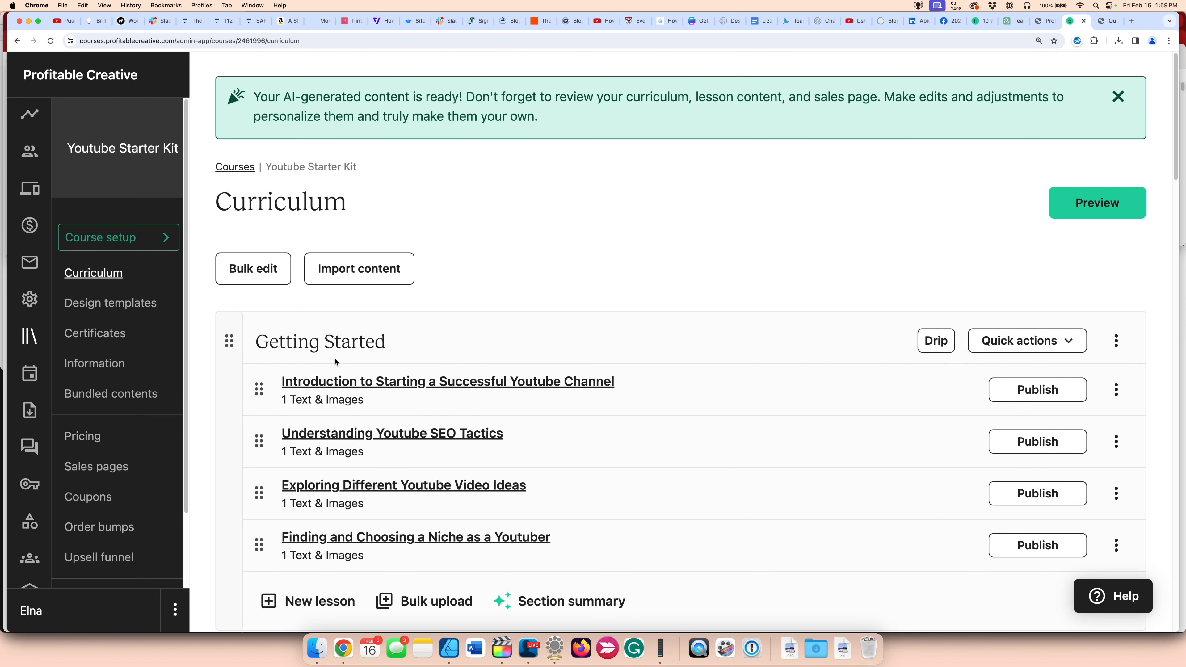
scroll(321, 364, "down", 20)
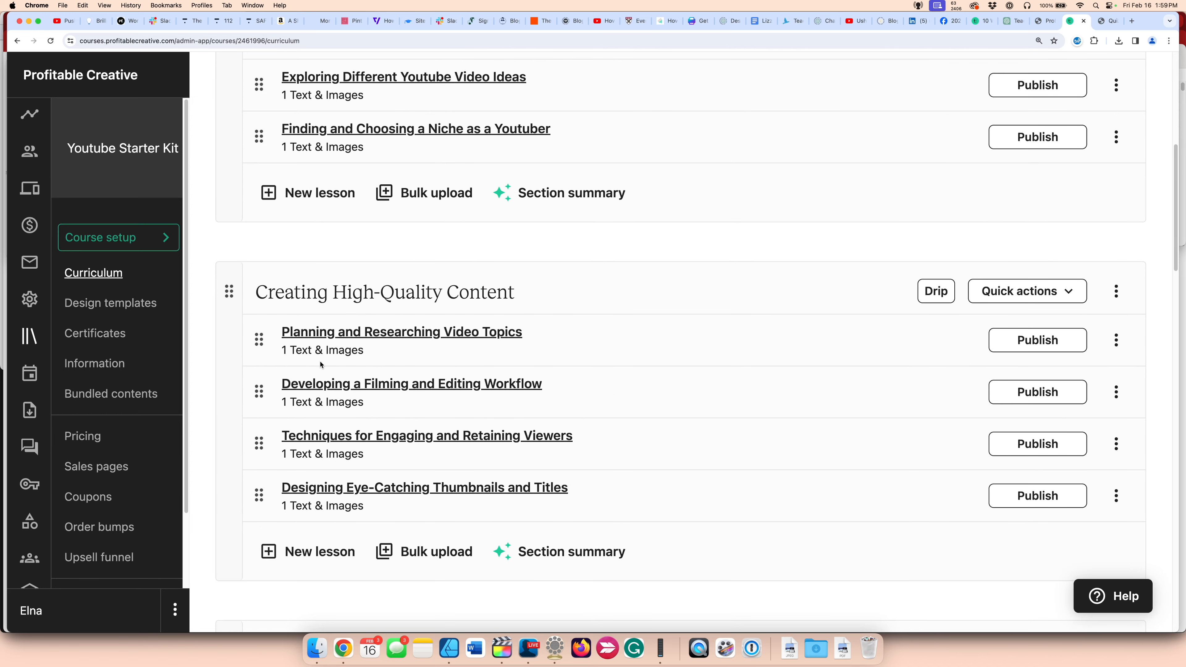
scroll(321, 364, "down", 2)
left_click(430, 297)
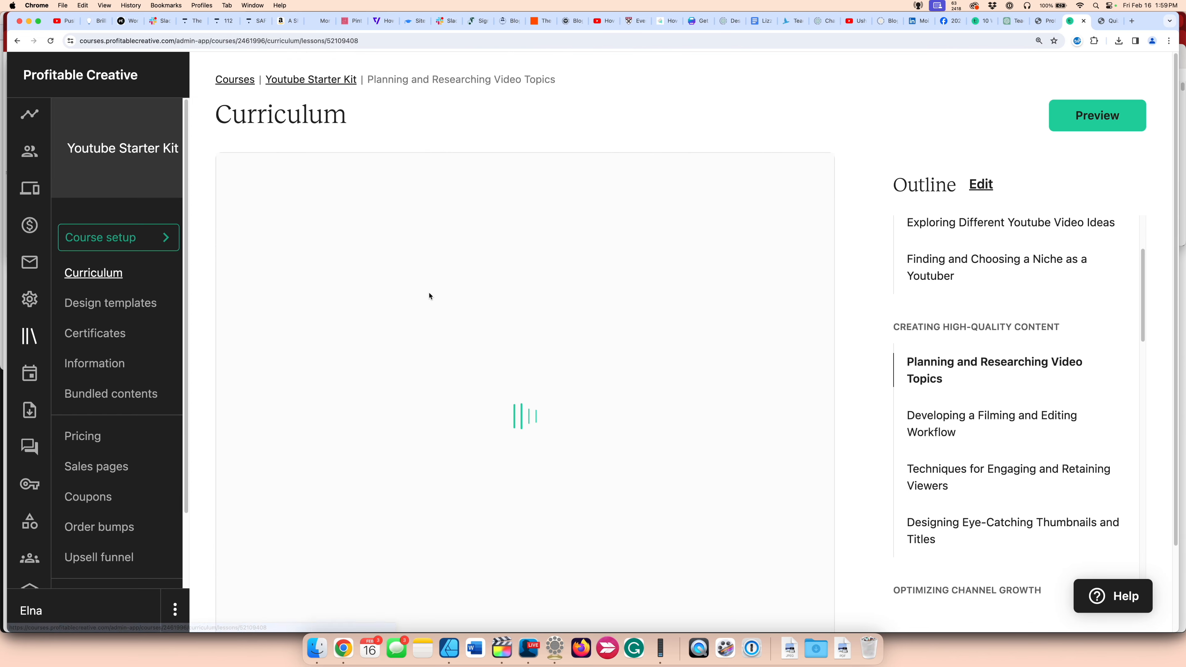
scroll(563, 351, "down", 10)
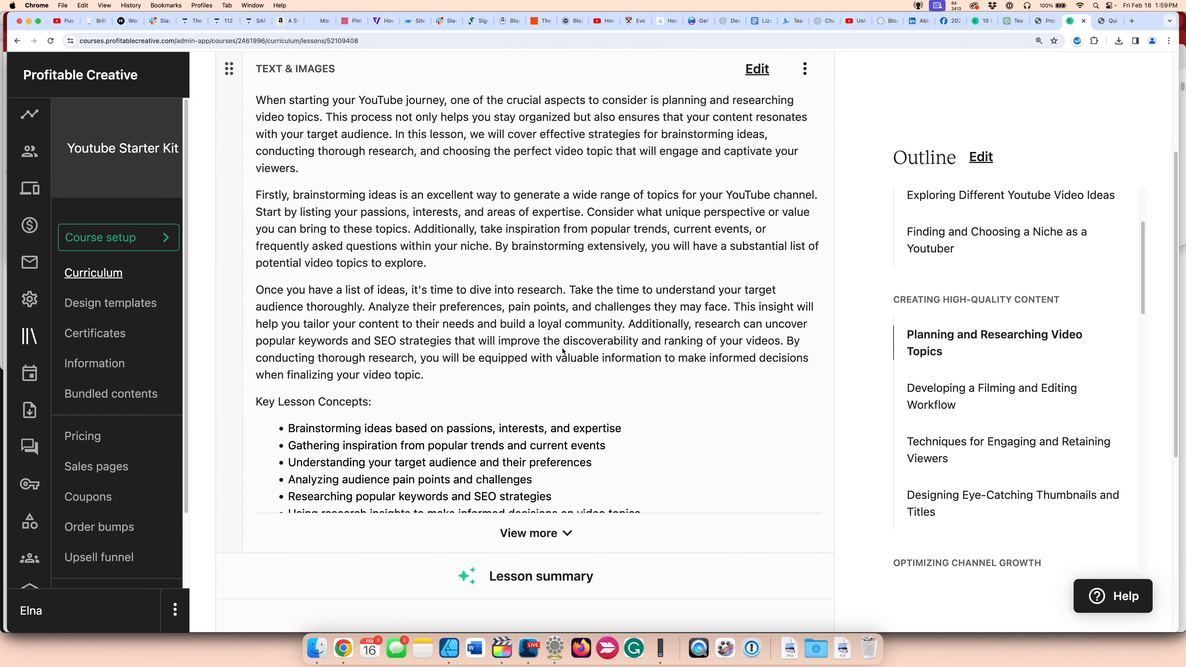
left_click(567, 524)
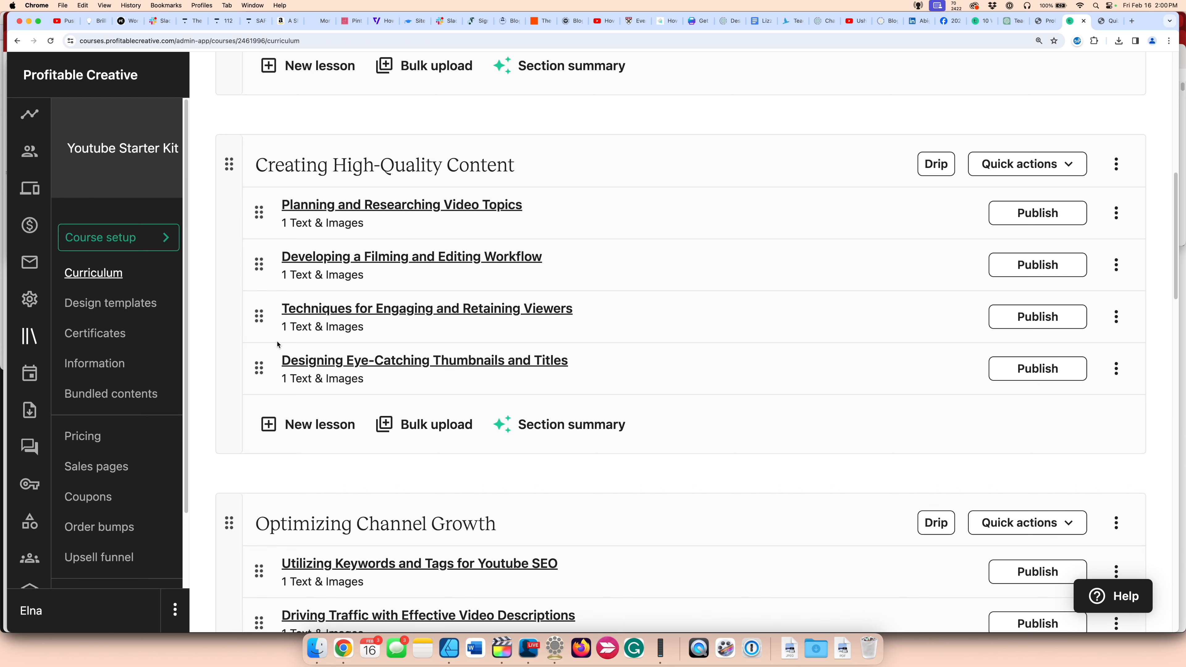
scroll(277, 344, "down", 1)
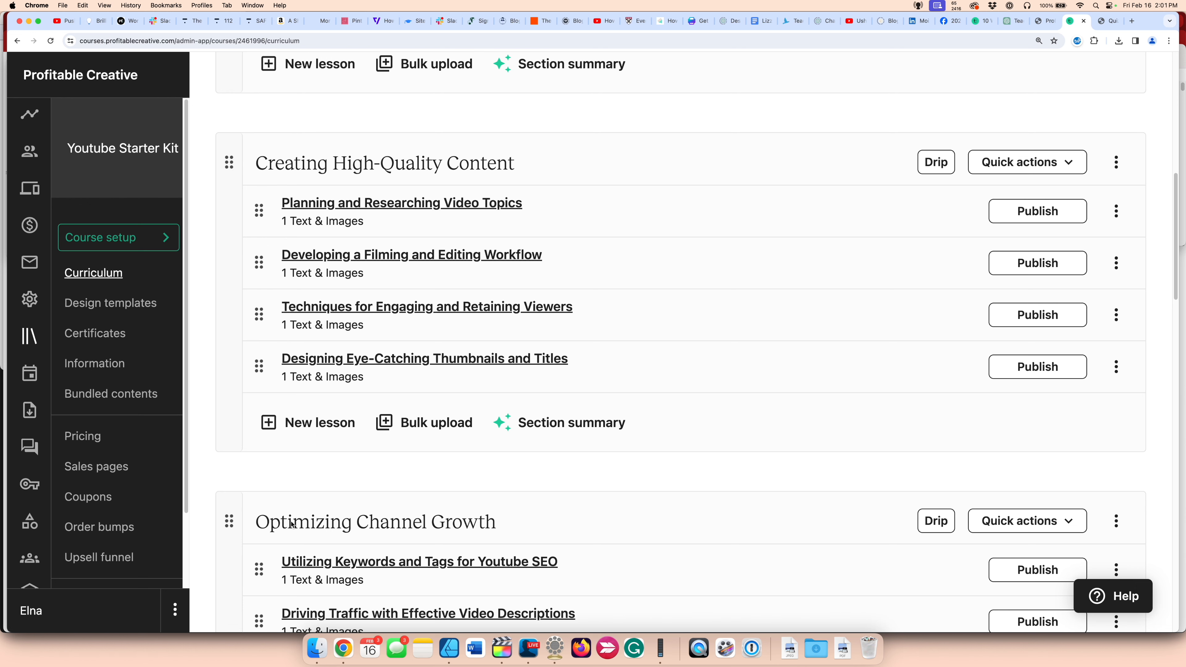
scroll(289, 308, "down", 5)
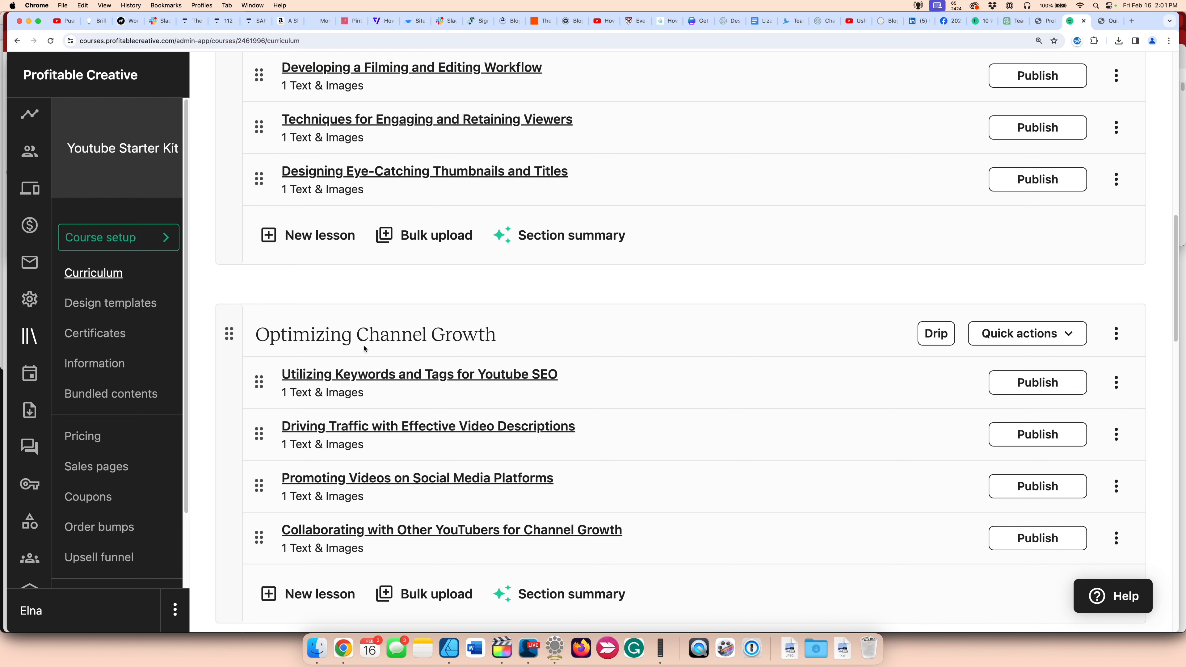
scroll(214, 351, "up", 7)
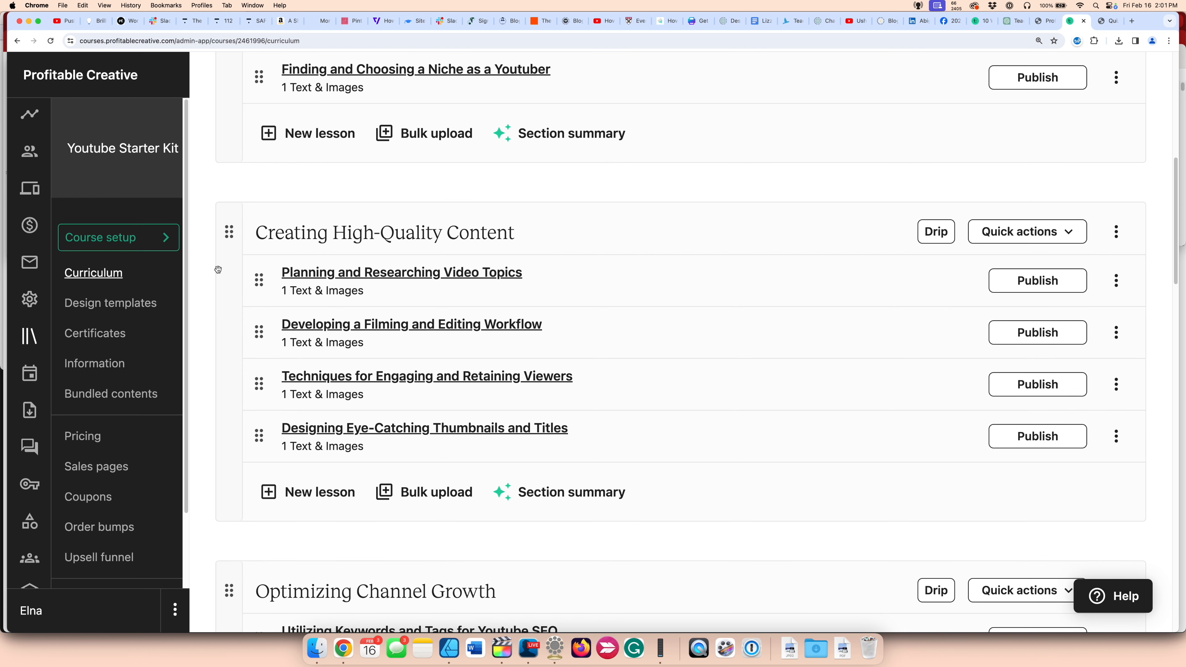
scroll(218, 269, "up", 12)
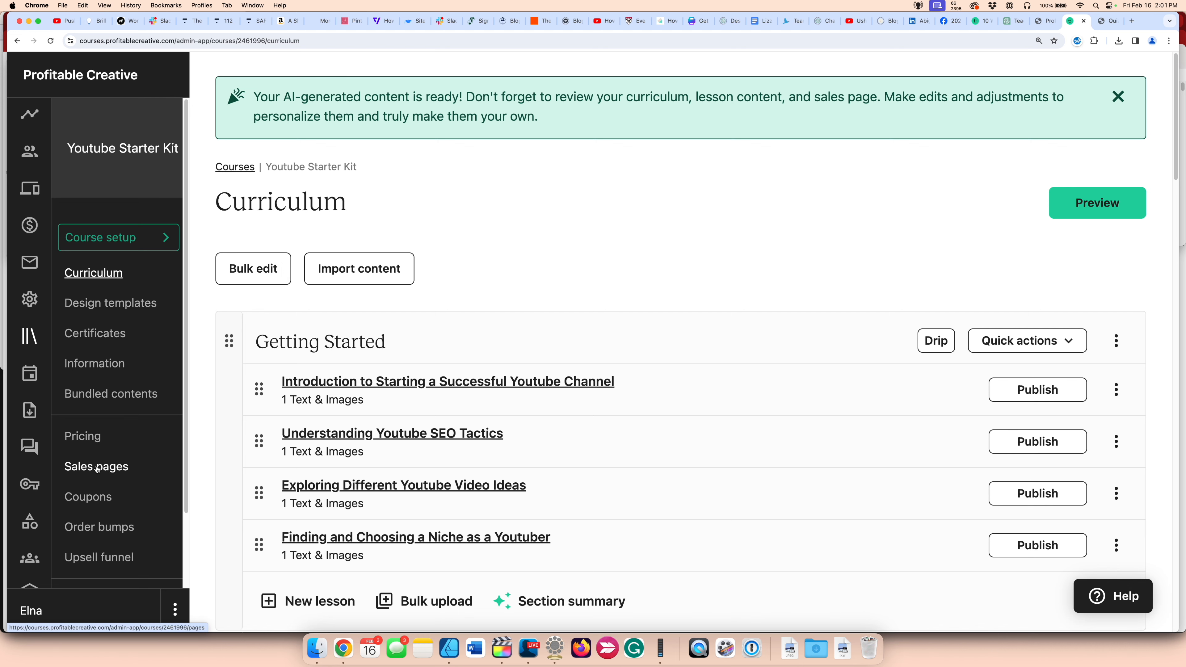
Step: Add a one-time purchase pricing plan of 197 USD named "Youtube Starter Kit" with the detailed description "Learn to start a Yotube channel."
left_click(89, 437)
left_click(1081, 115)
left_click(516, 334)
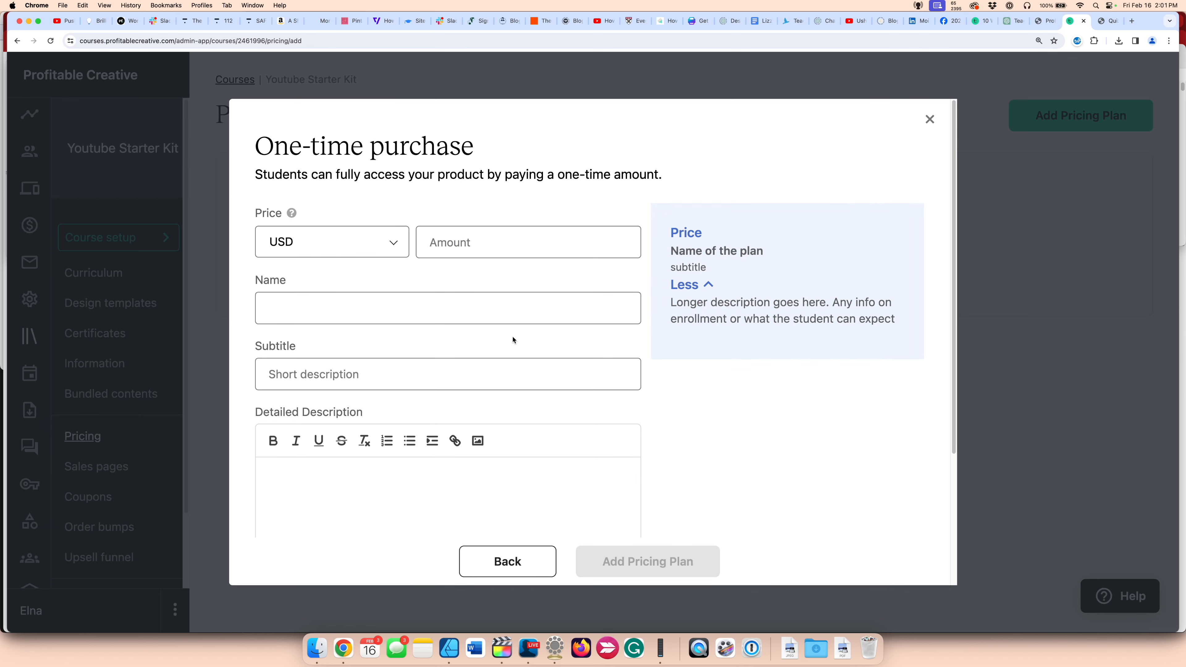
left_click(470, 247)
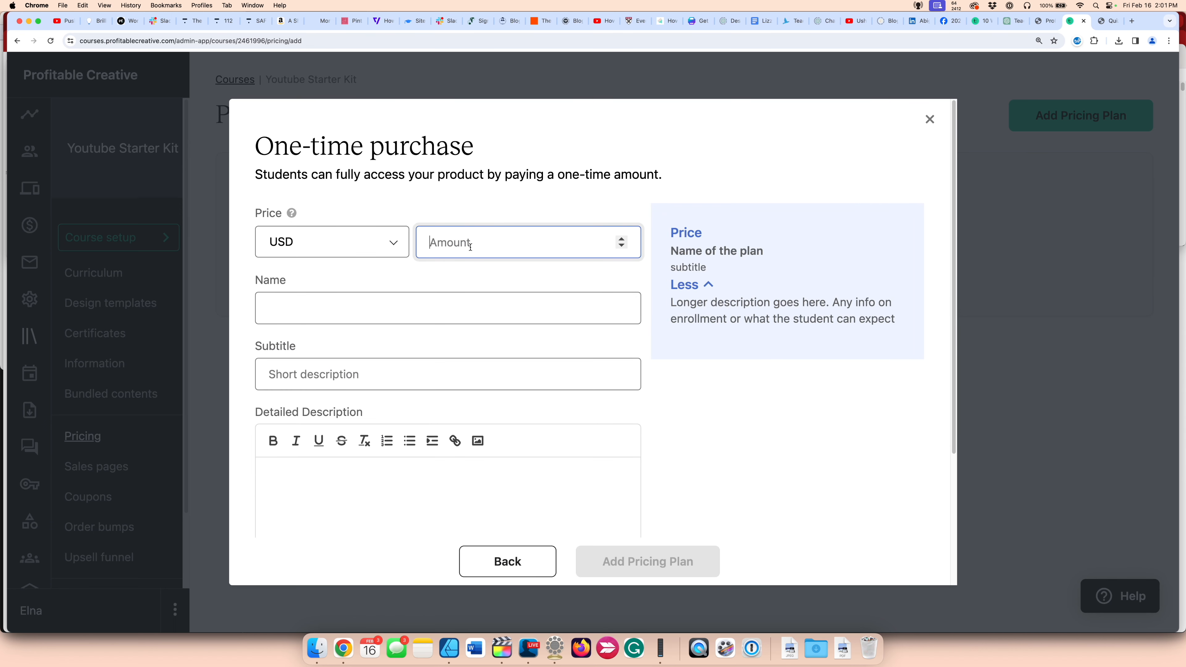
type("197")
left_click(370, 304)
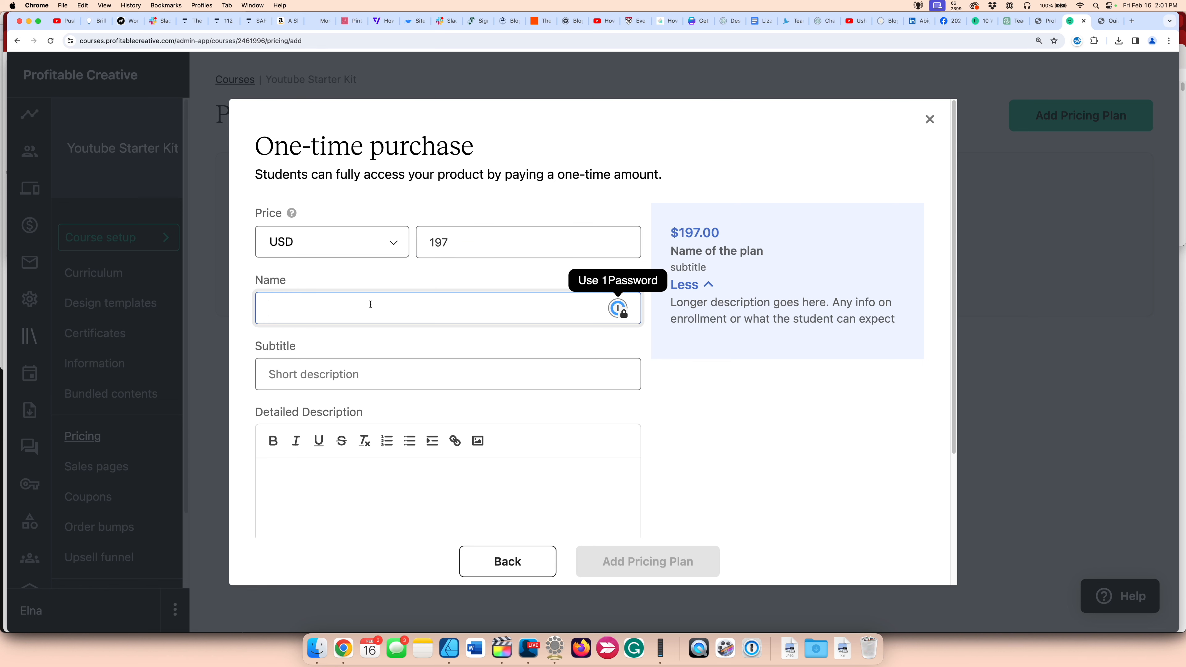
type("Youtube Starter Kit")
left_click(311, 378)
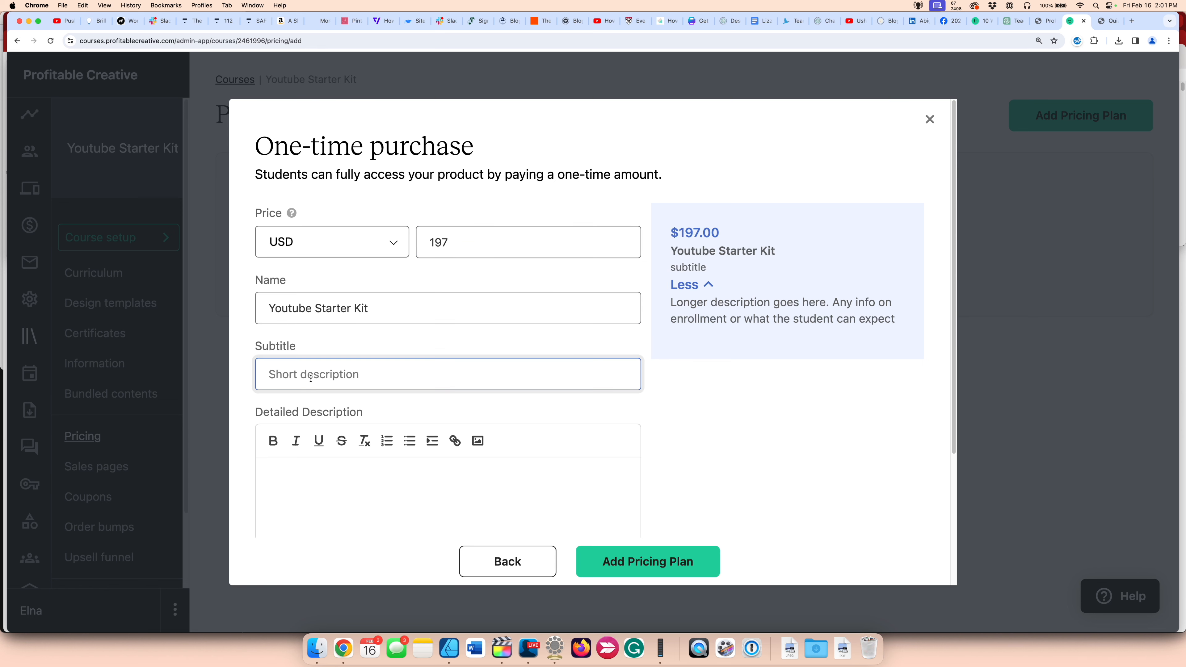
left_click(302, 478)
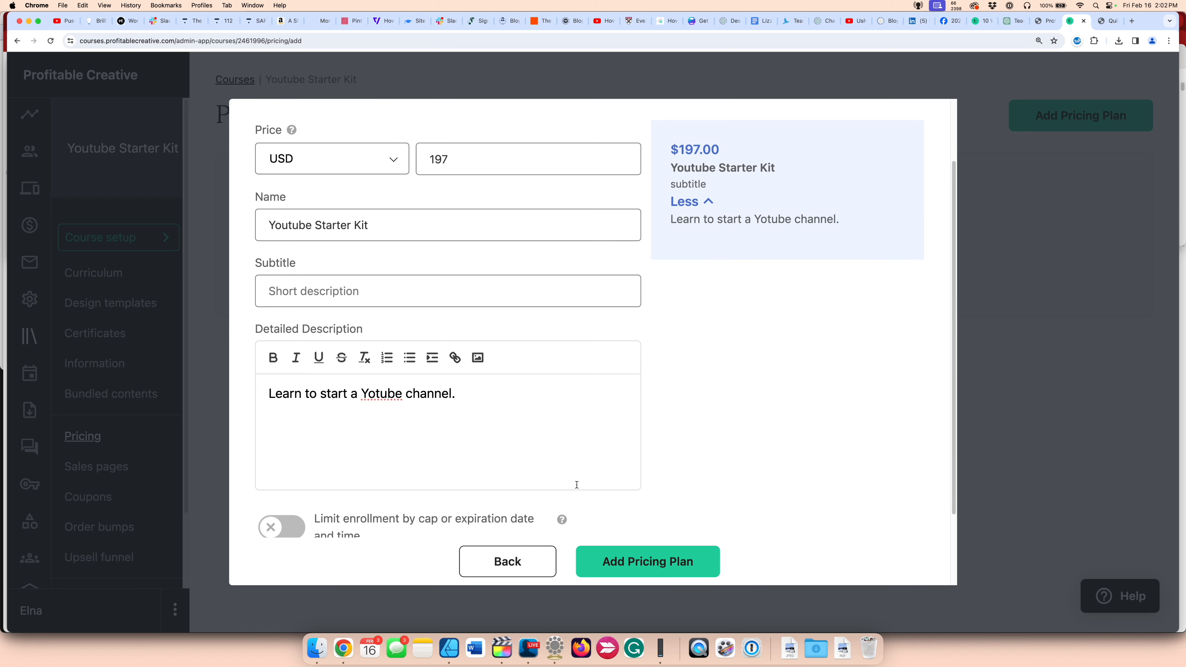
scroll(578, 487, "down", 2)
left_click(708, 556)
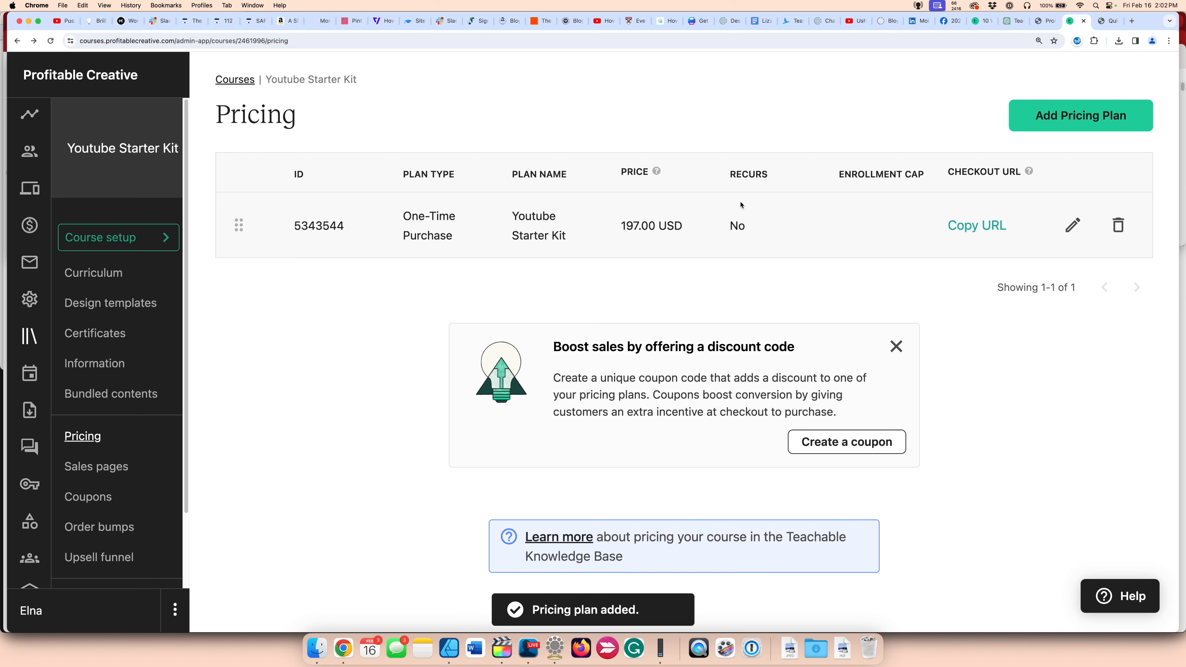
Step: Open the Youtube Starter Kit sales page for editing
left_click(112, 468)
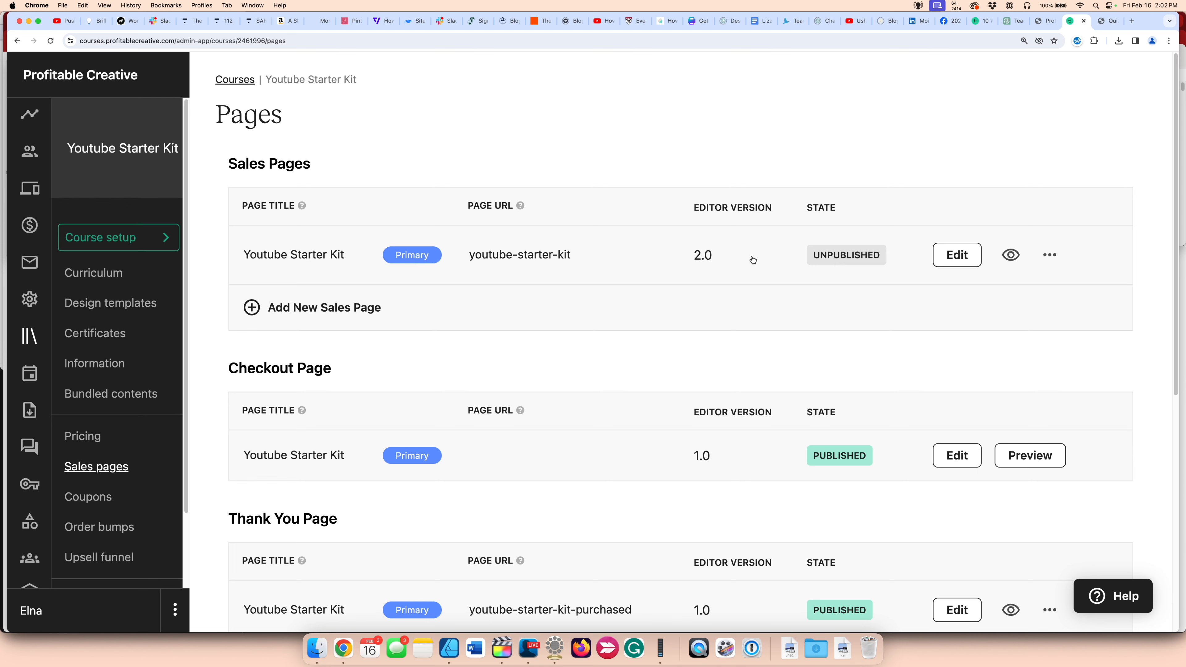
left_click(944, 261)
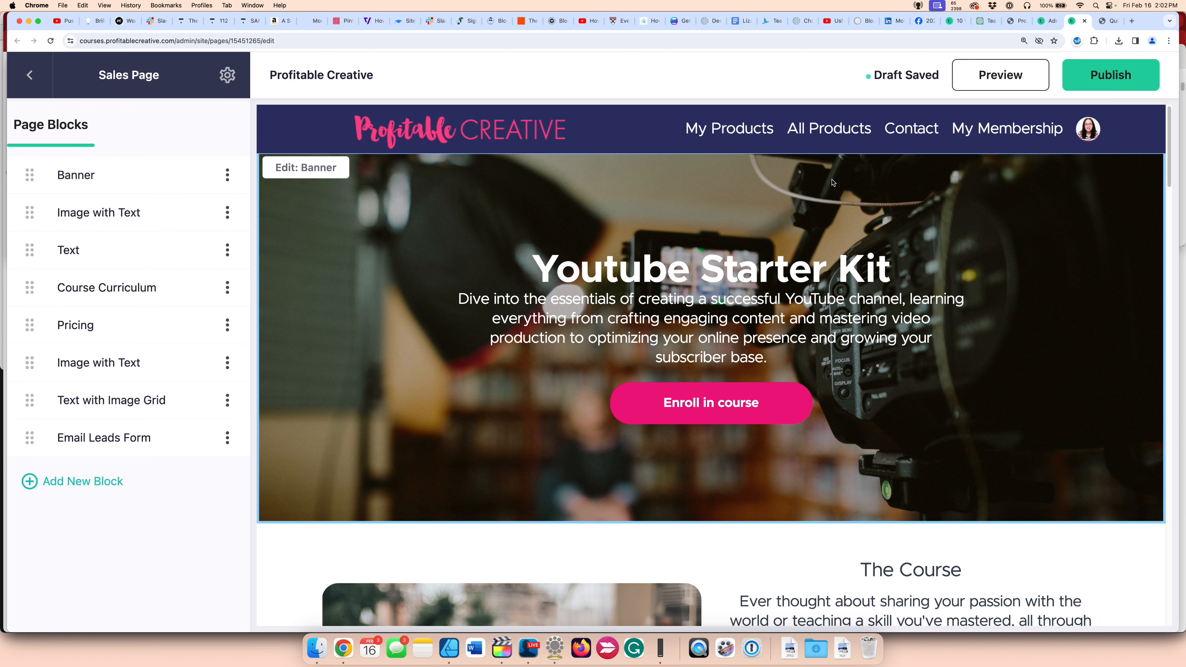
Step: Browse the school's public homepage in a separate tab and read the Ultimate Affiliate Post Workflow course's sales page
key("super+t")
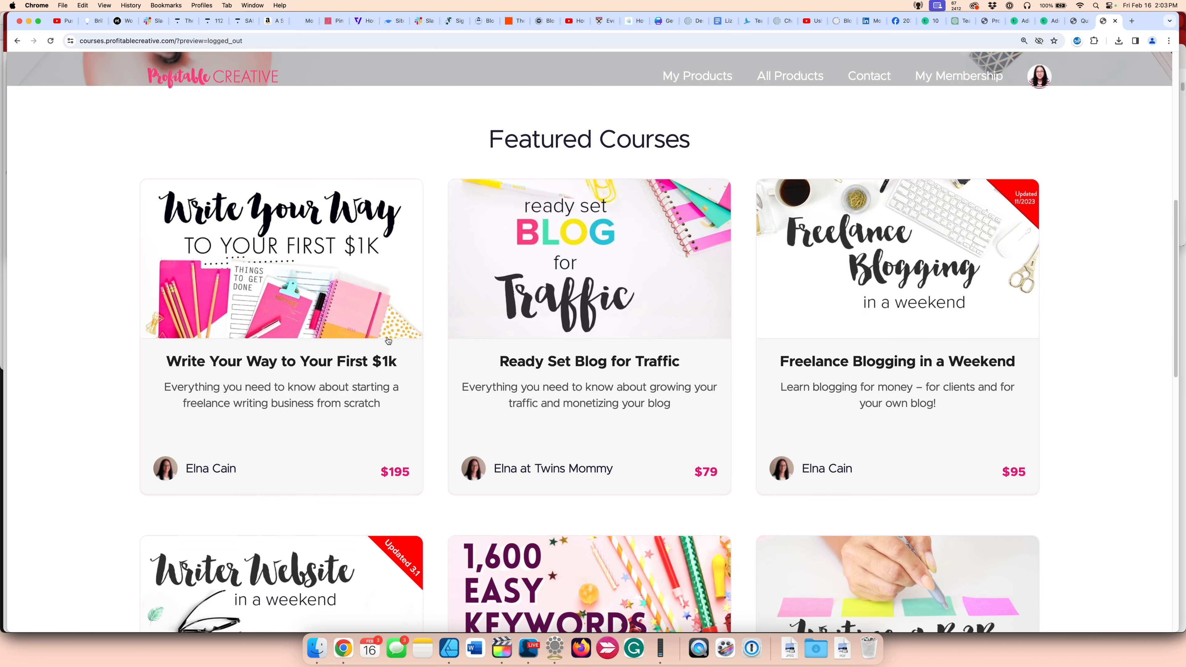
scroll(448, 343, "down", 10)
scroll(448, 342, "down", 5)
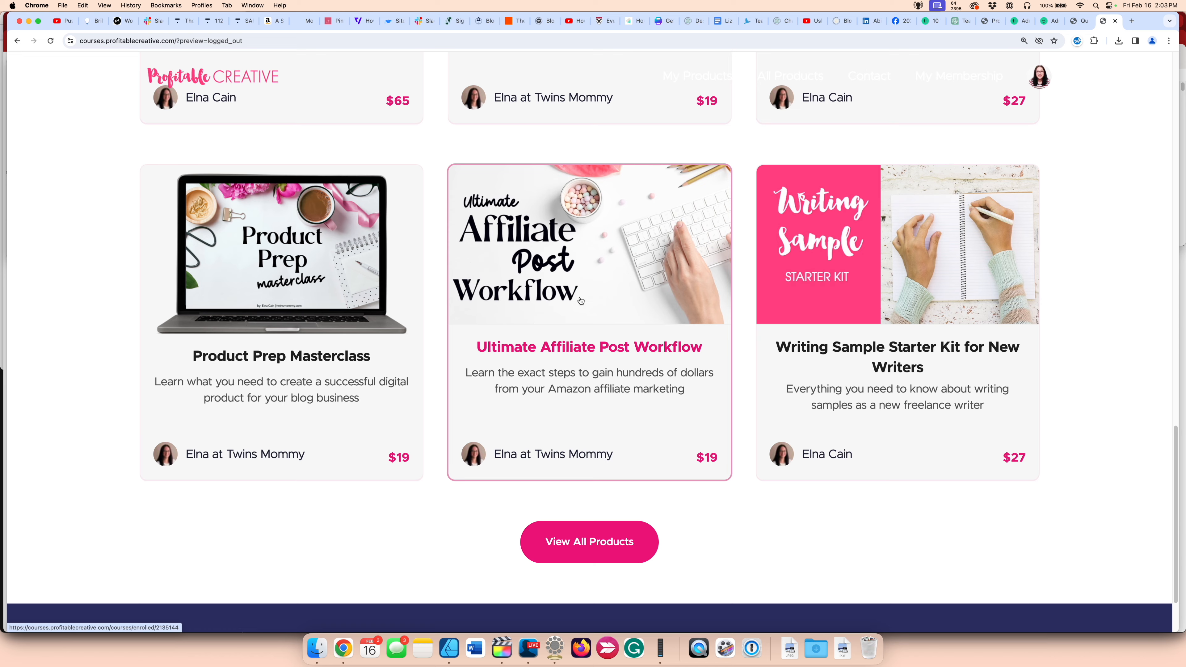
left_click(455, 346)
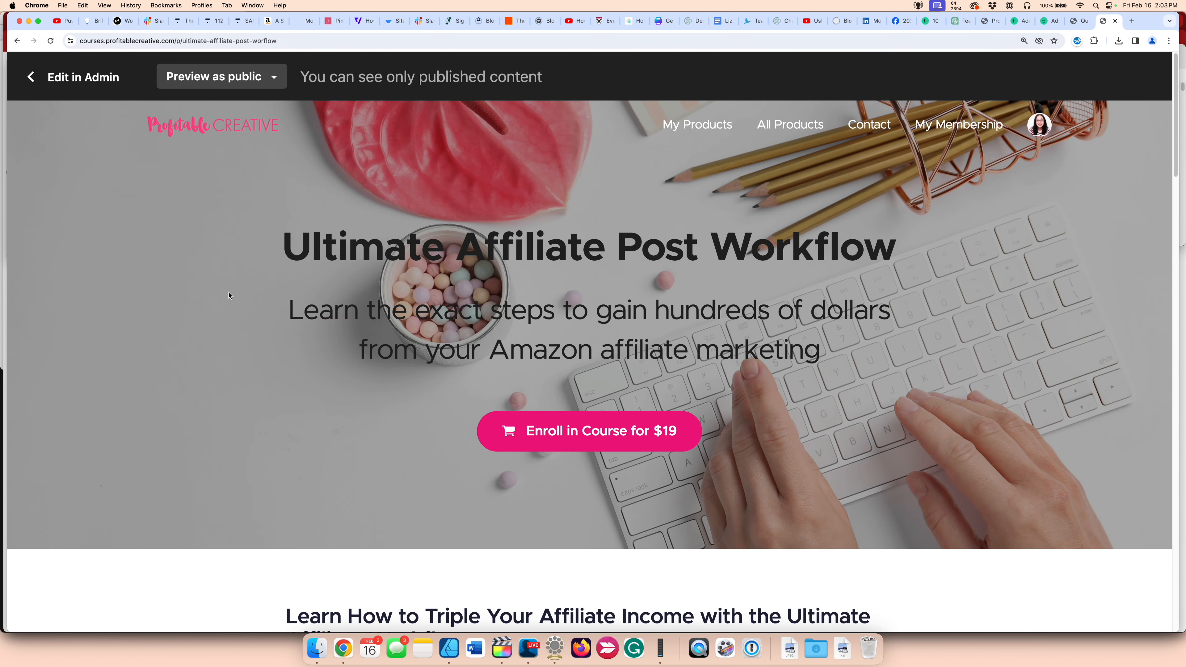
scroll(314, 288, "down", 5)
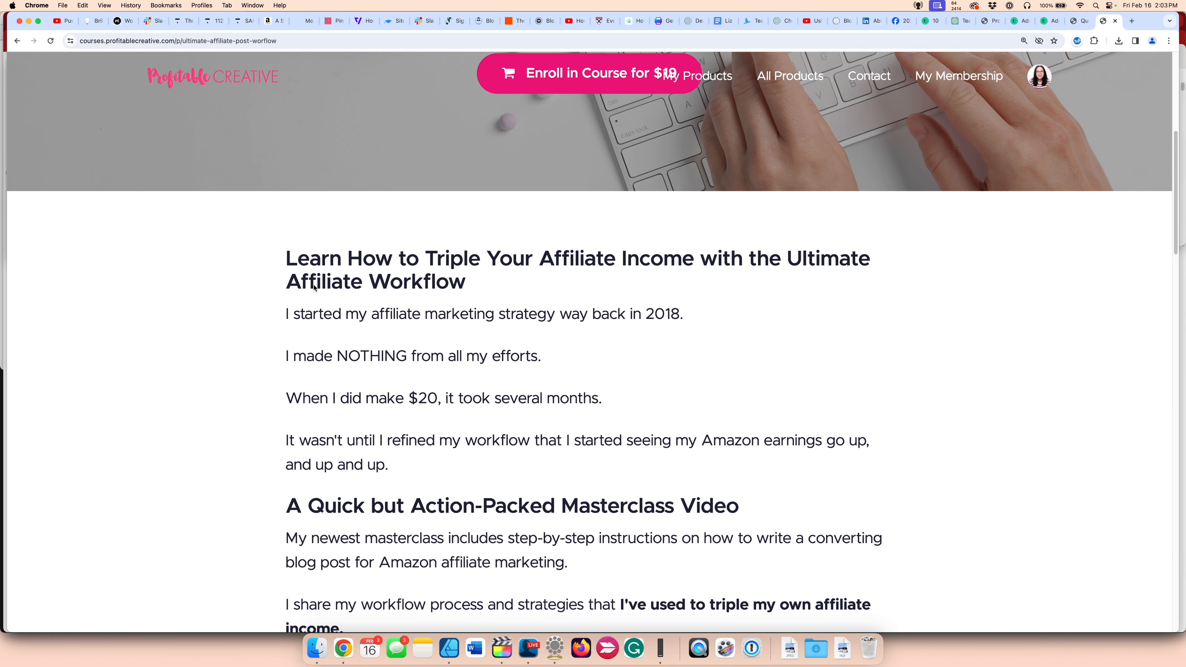
left_click_drag(277, 263, 500, 533)
left_click(17, 41)
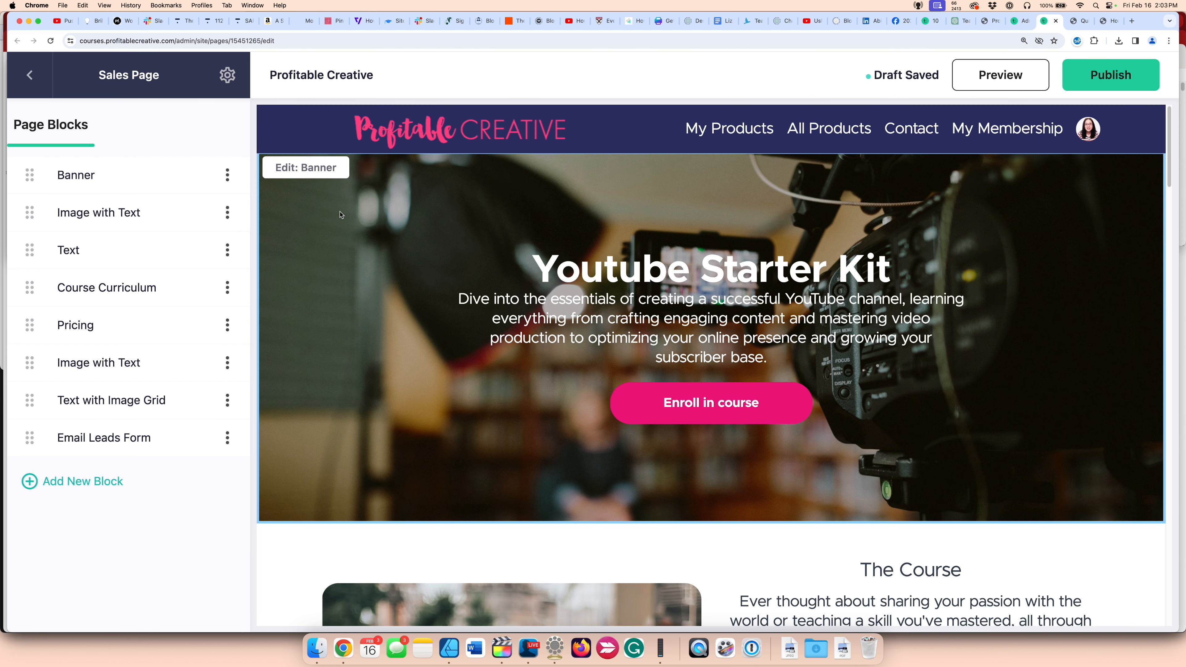
Step: Try right-aligned text in the sales page banner's design settings, and set the alignment back to Center
left_click(317, 171)
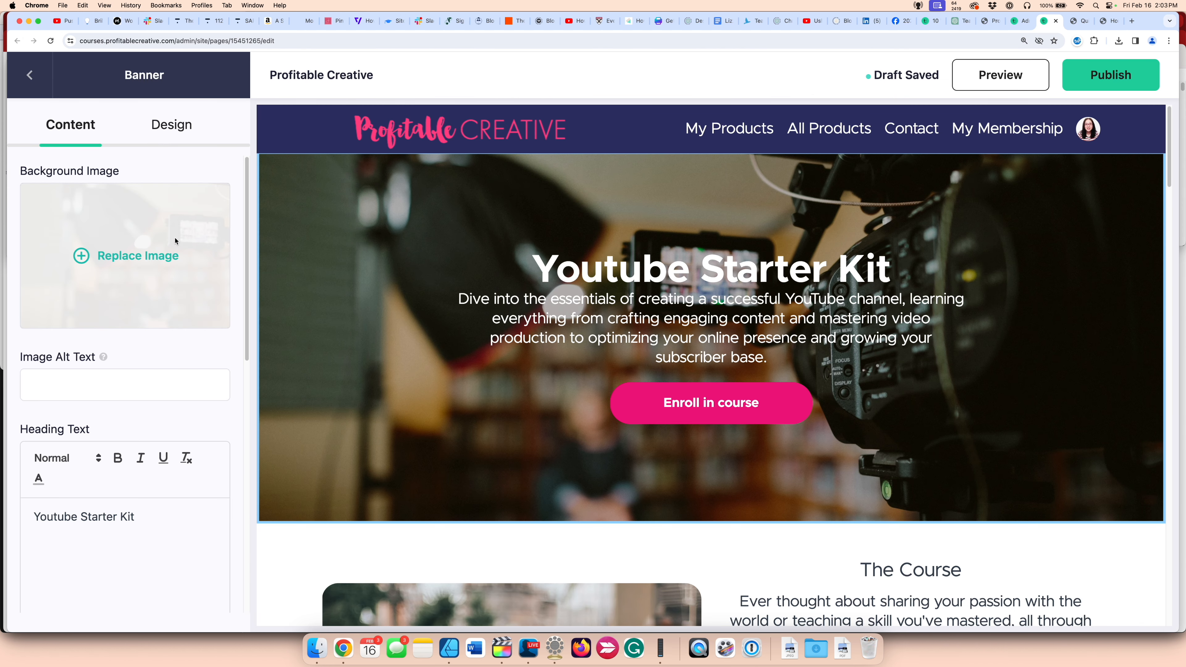
left_click(196, 143)
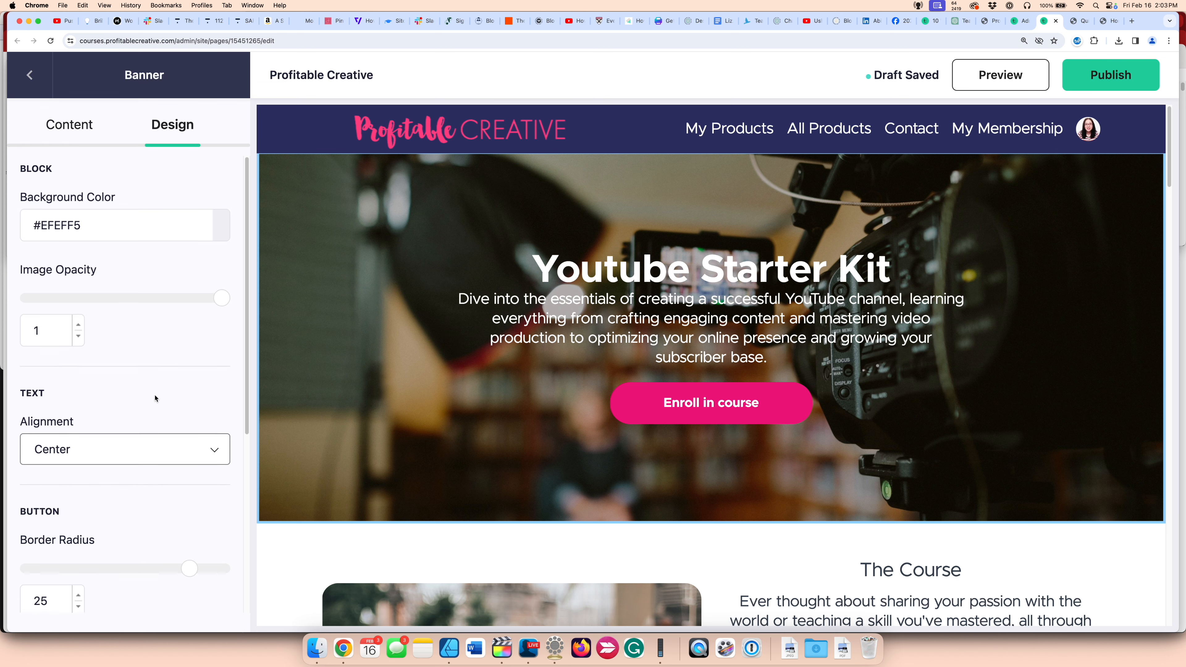
scroll(155, 395, "down", 4)
left_click(219, 264)
left_click(196, 280)
left_click(212, 266)
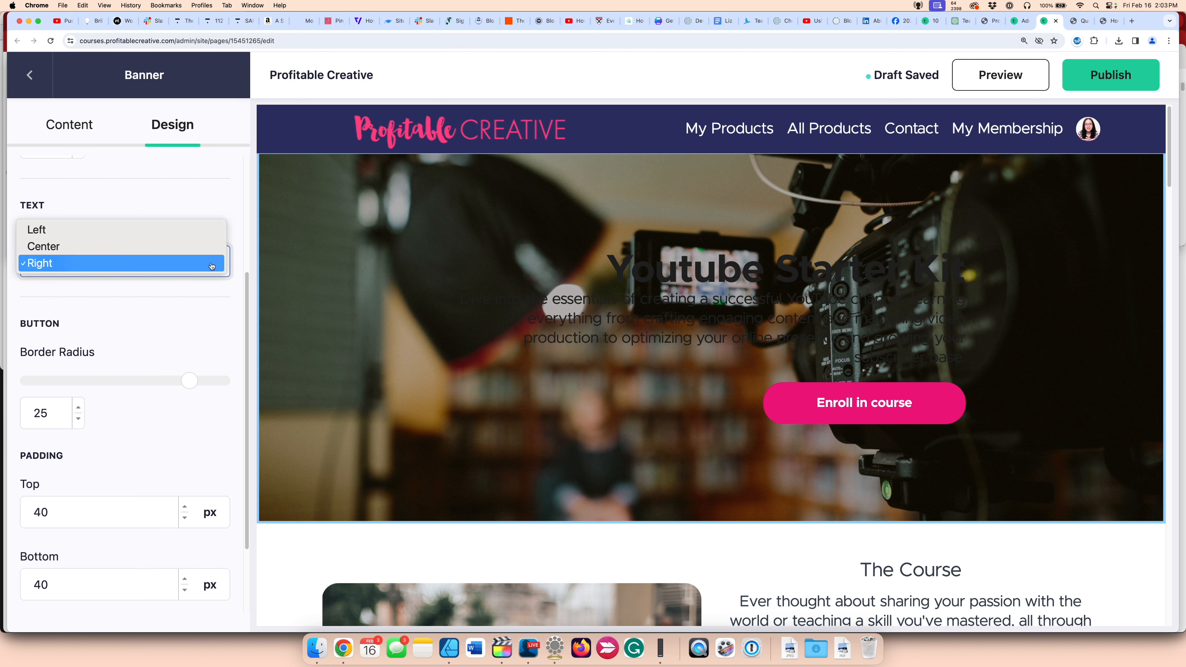
left_click(199, 246)
scroll(155, 256, "up", 4)
scroll(154, 256, "down", 6)
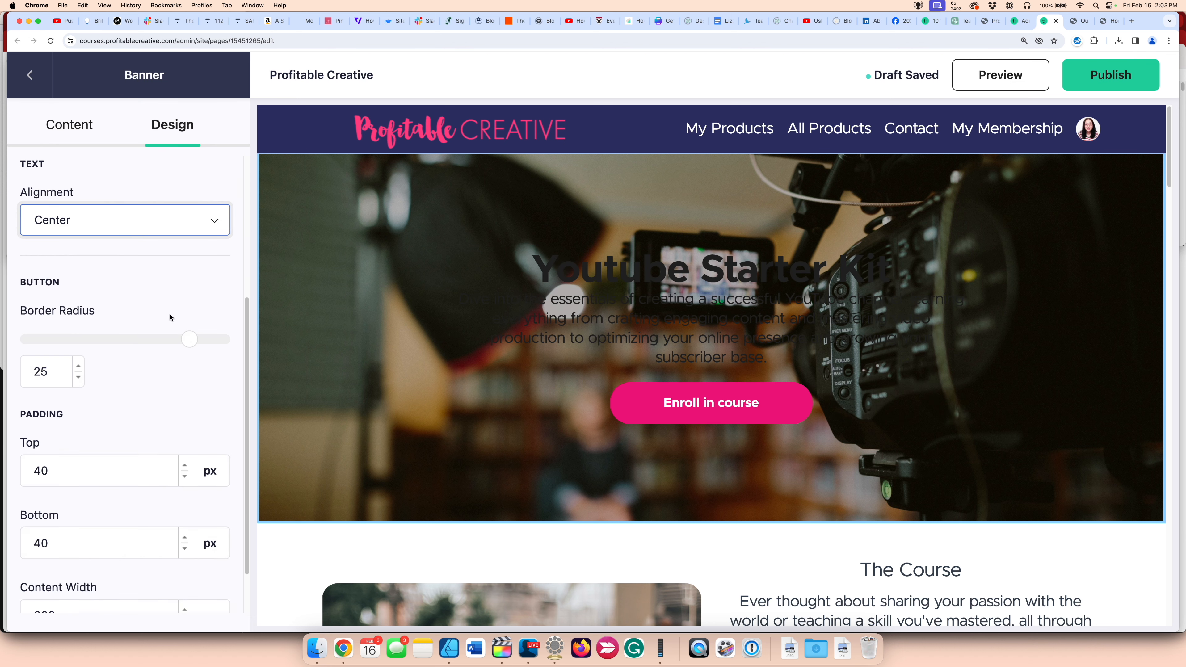
Step: Examine the content of "The Course" image-with-text block and the content and design settings of the "What you will learn" text block
scroll(286, 353, "down", 5)
left_click(285, 352)
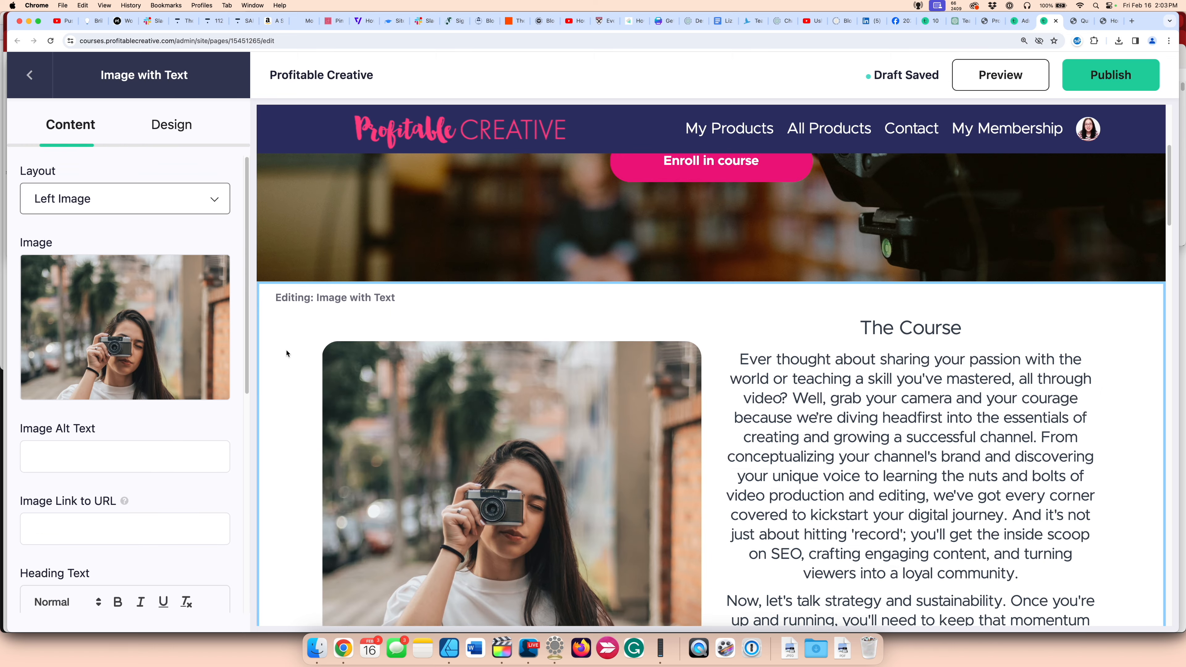
scroll(286, 352, "down", 4)
scroll(287, 354, "down", 8)
left_click(299, 349)
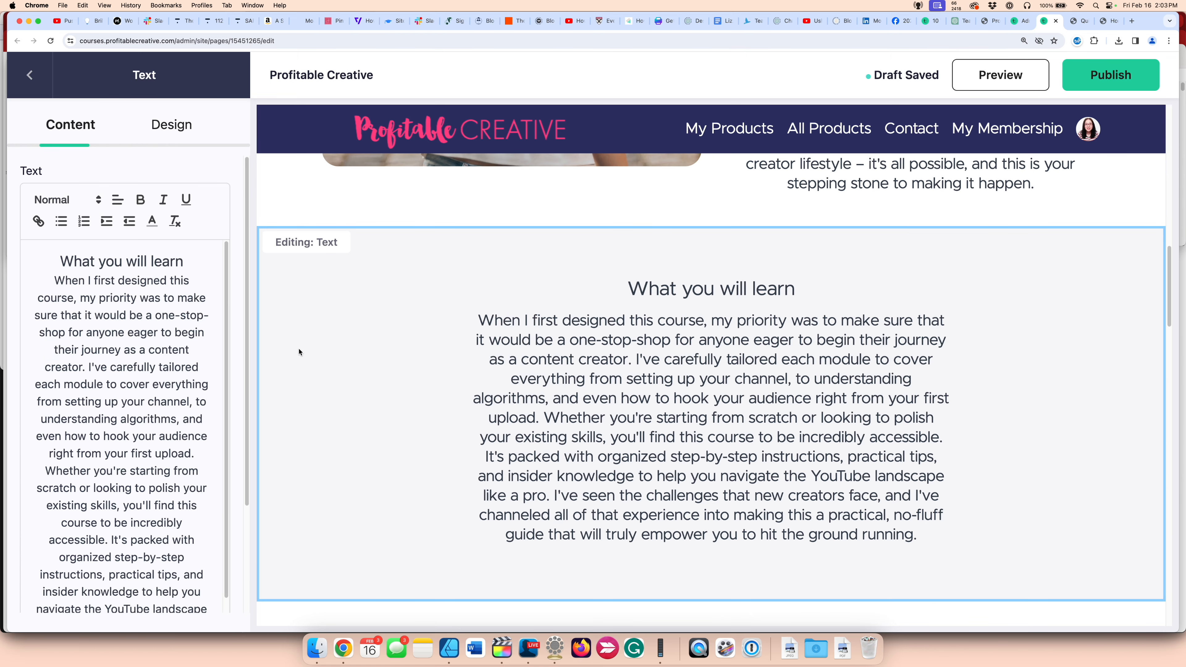
scroll(308, 348, "down", 2)
scroll(310, 348, "down", 2)
left_click(172, 124)
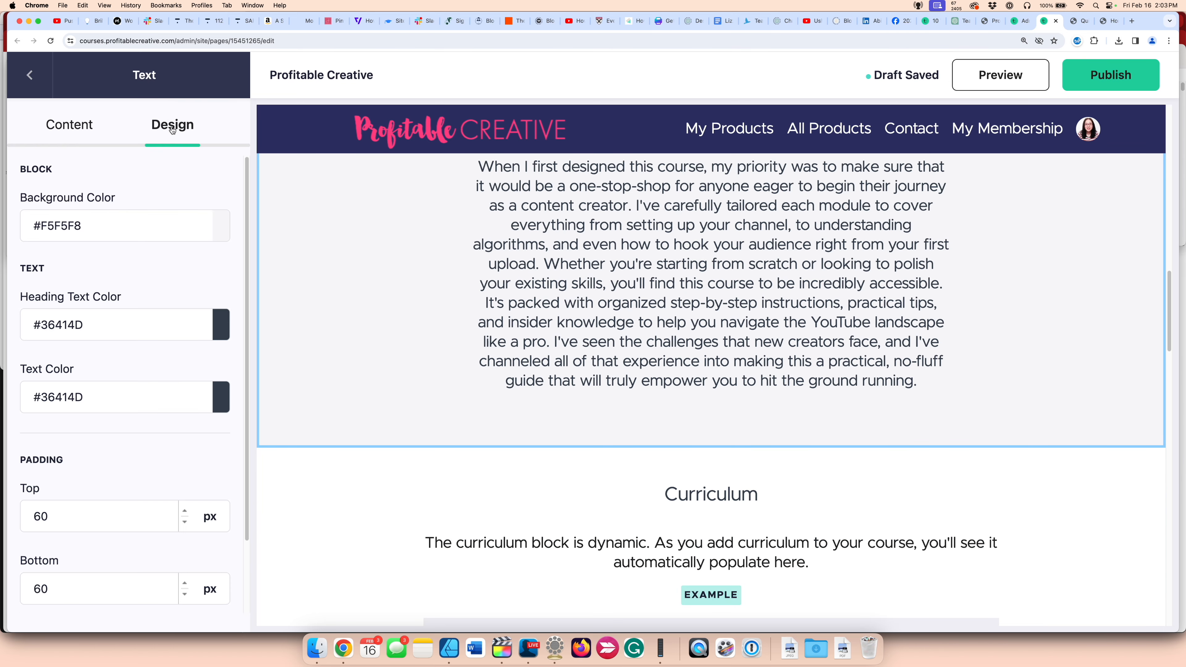
Step: Examine the Email Leads Form, the Text with Image Grid and the "Your instructor" blocks of the sales page
scroll(150, 438, "down", 2)
scroll(150, 439, "up", 3)
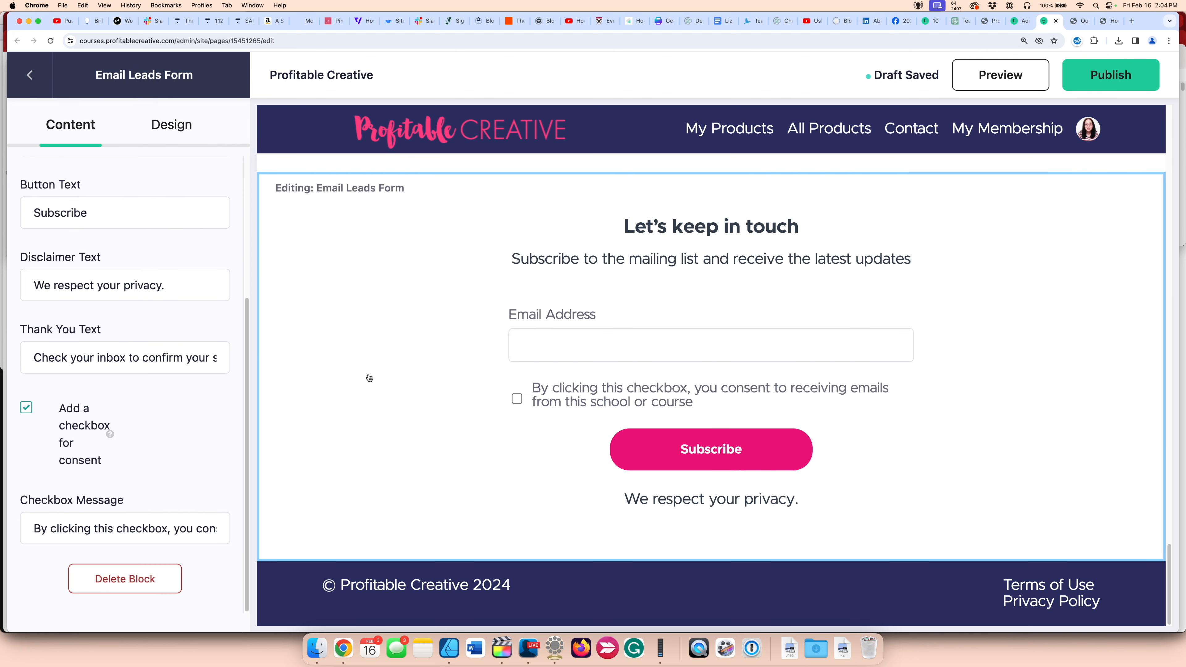
scroll(293, 381, "up", 9)
left_click(293, 381)
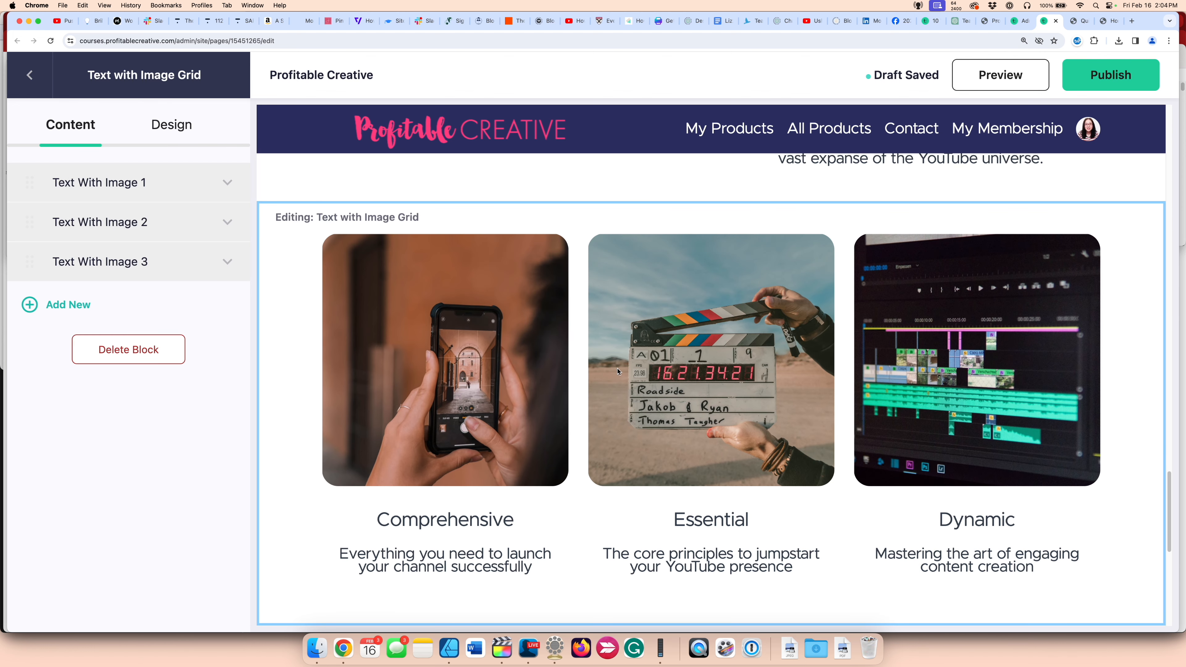
scroll(300, 329, "up", 5)
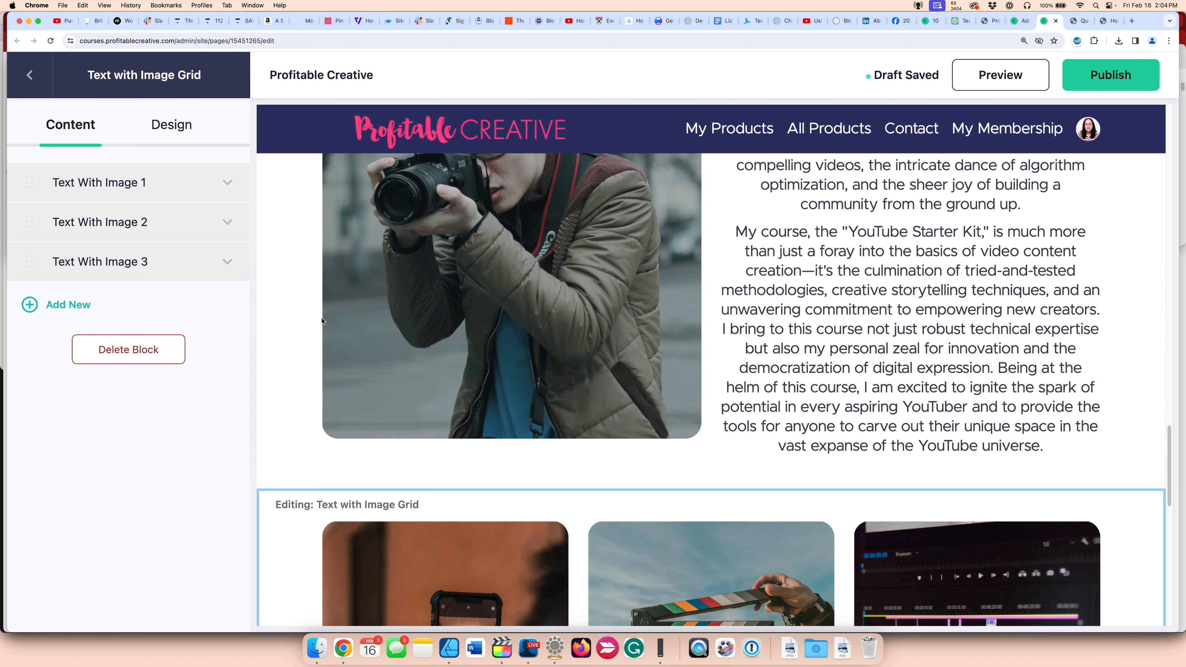
left_click(293, 307)
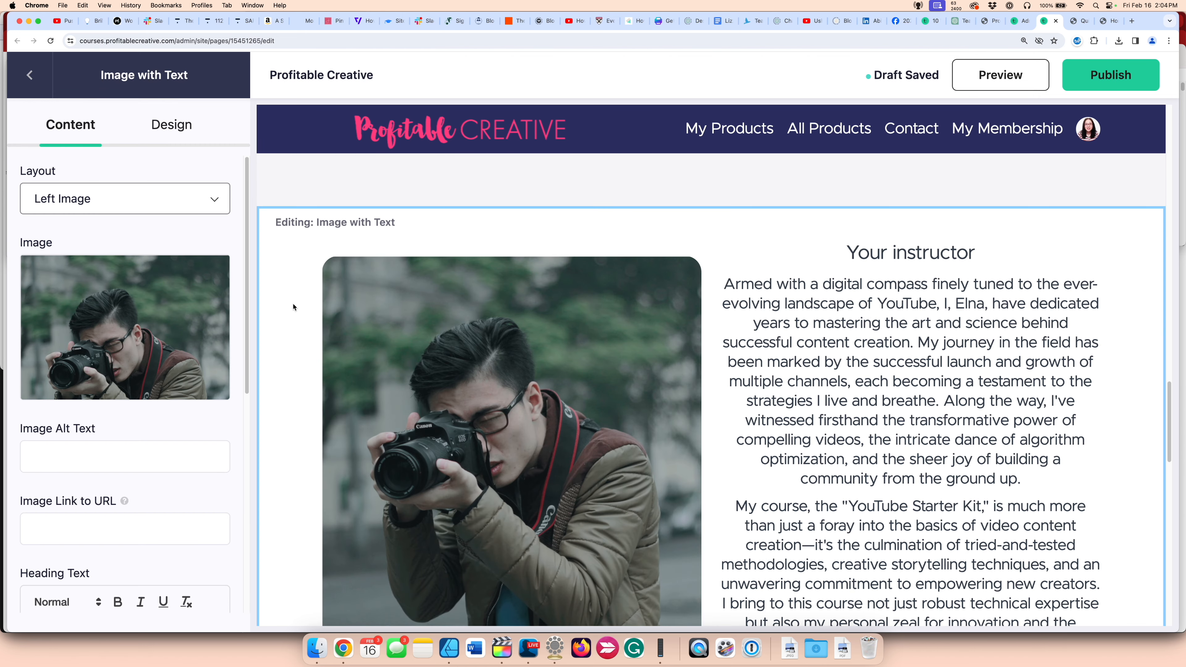
Step: Set the layout of the "Your instructor" image-with-text block to Right Image and return to the sales page's banner
left_click(125, 199)
left_click(94, 212)
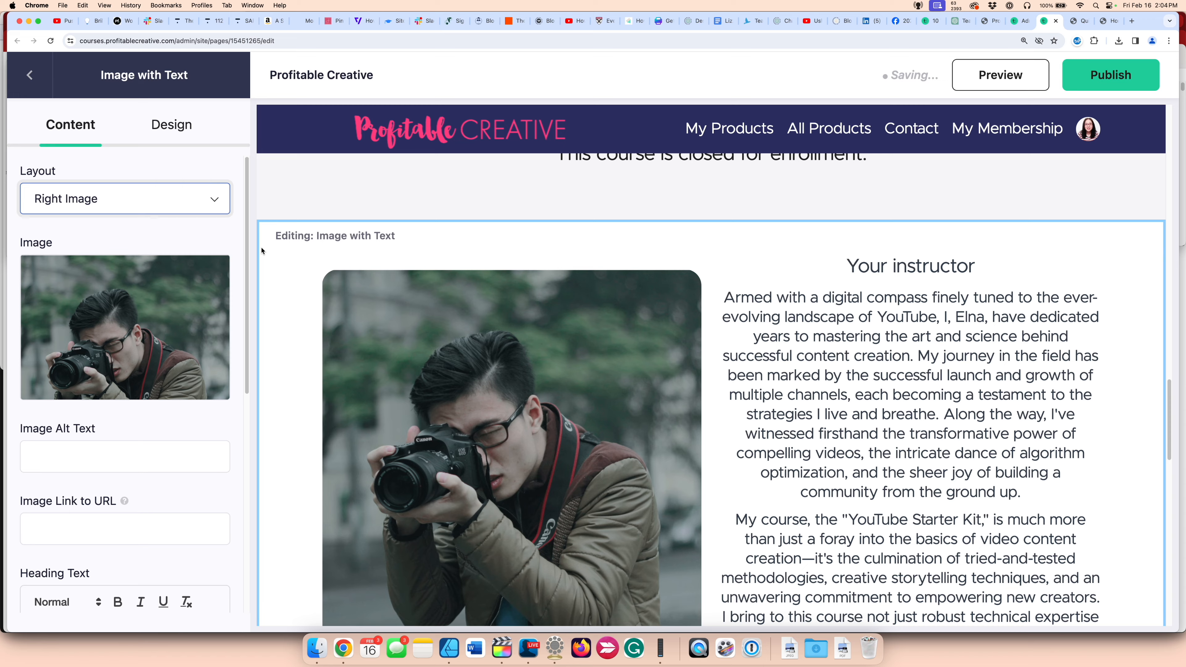
scroll(286, 273, "up", 10)
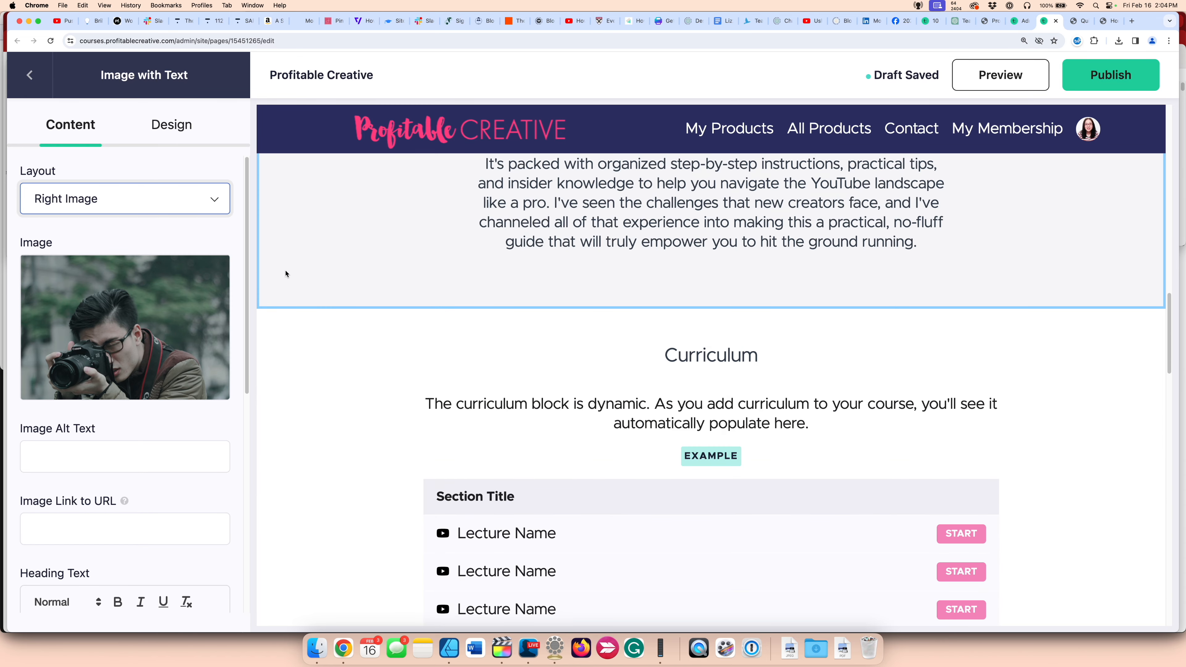
scroll(286, 274, "down", 3)
scroll(300, 310, "up", 12)
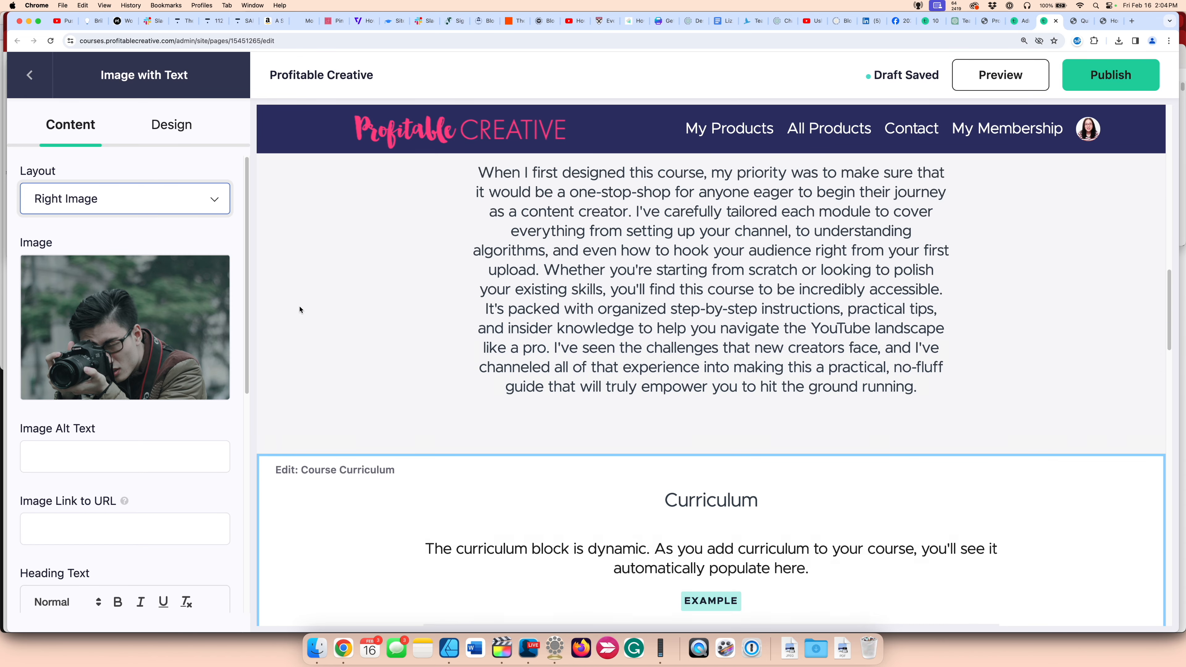
scroll(304, 254, "up", 8)
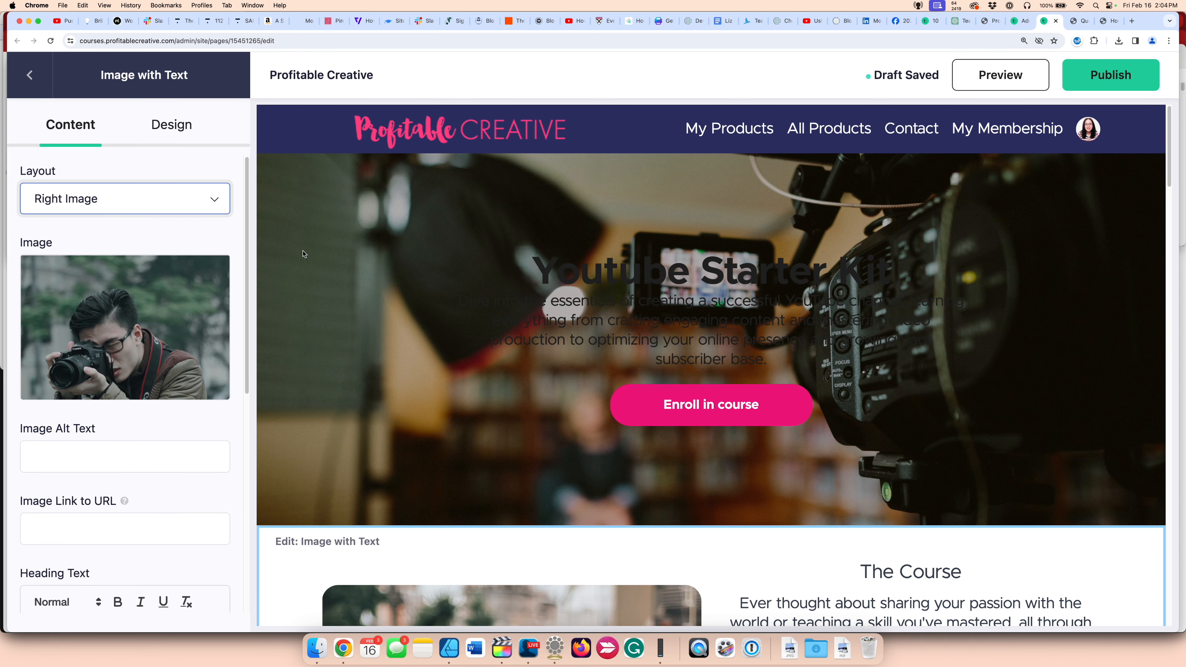
Step: Examine the instructor block's image and padding design settings, and close the sales page editor
left_click(172, 124)
scroll(126, 350, "down", 5)
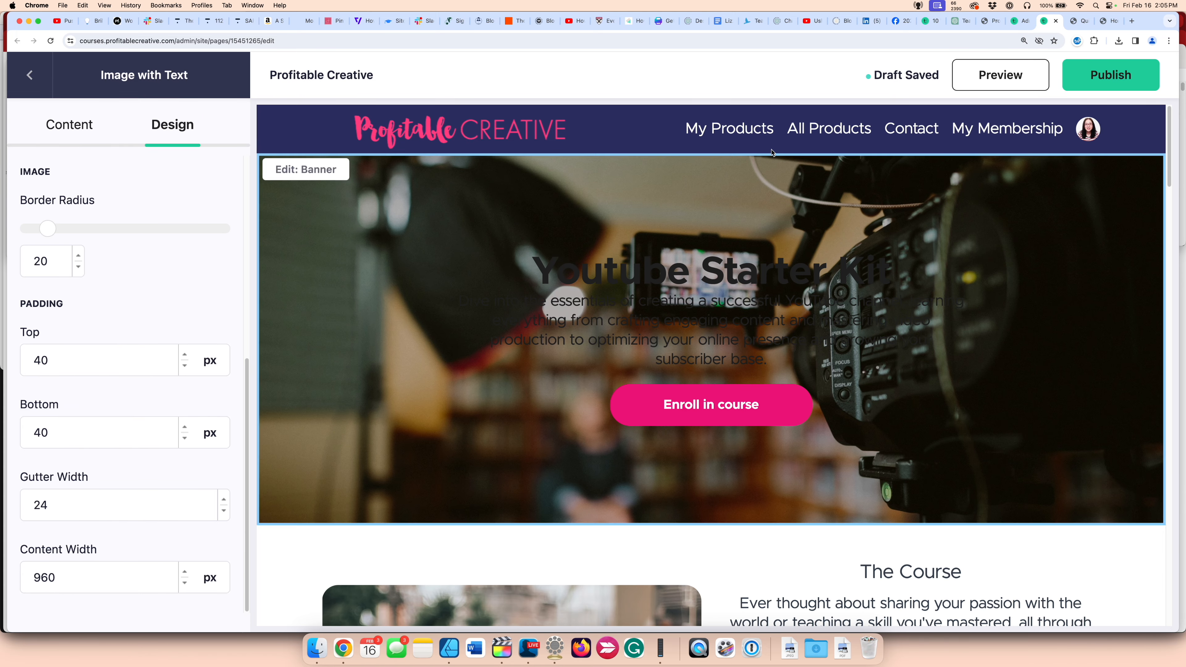
left_click(1055, 21)
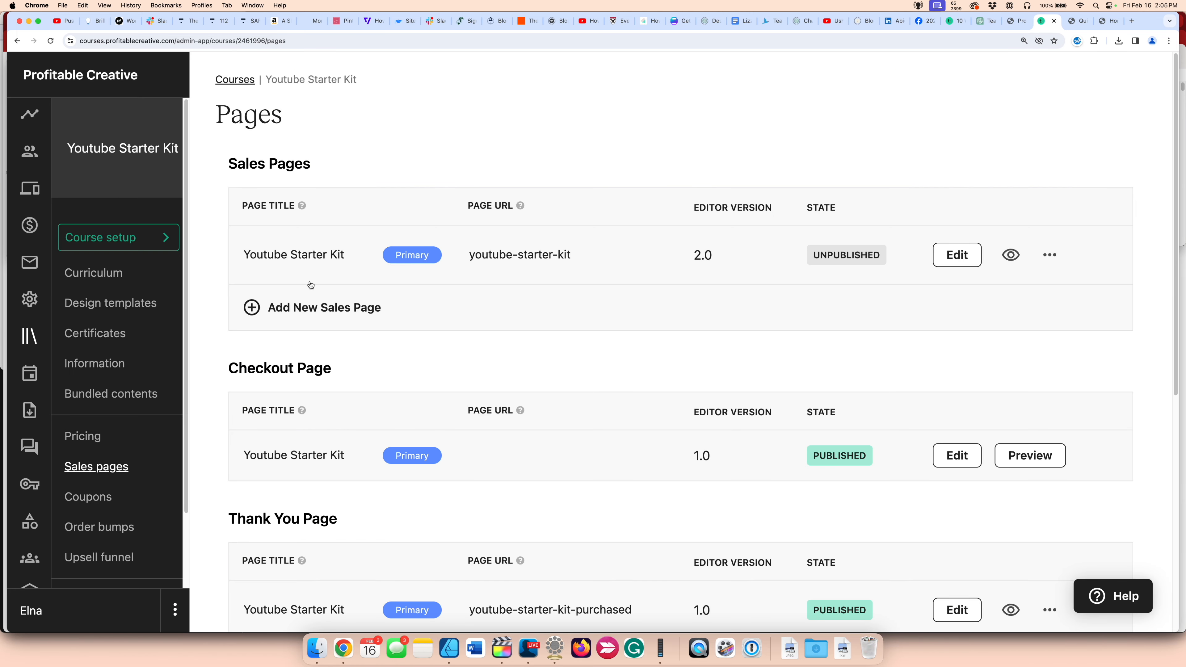
Step: Review the Youtube Starter Kit's checkout page, thank you page and default post purchase page settings
scroll(311, 285, "down", 2)
scroll(310, 284, "down", 3)
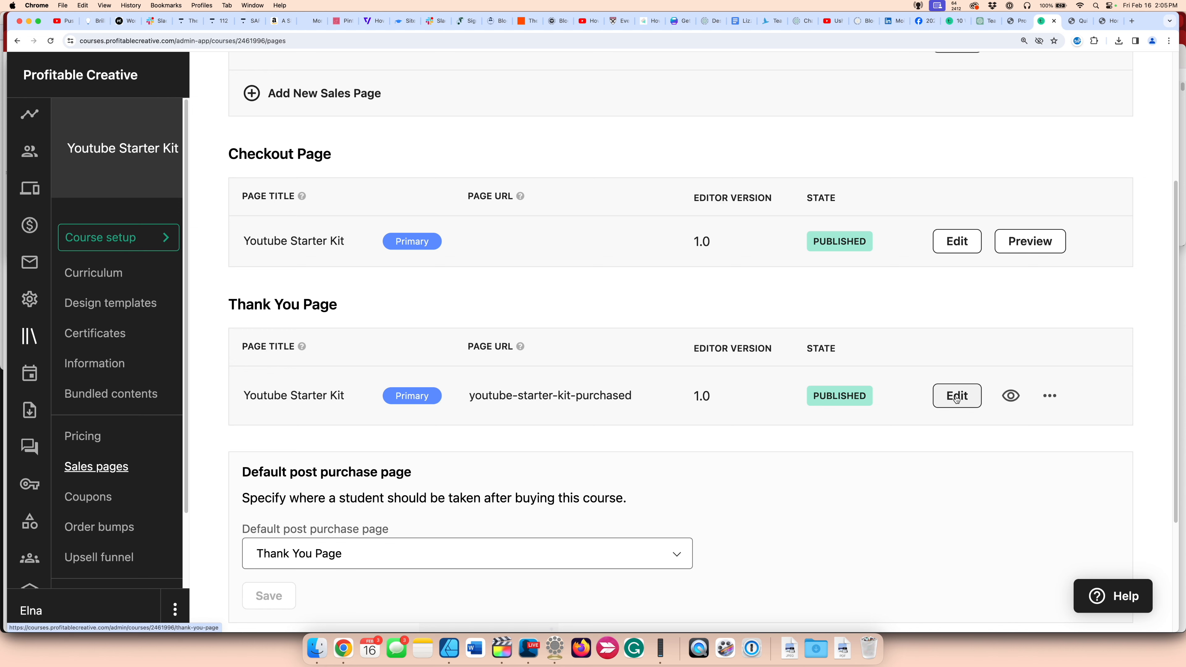
scroll(770, 440, "down", 1)
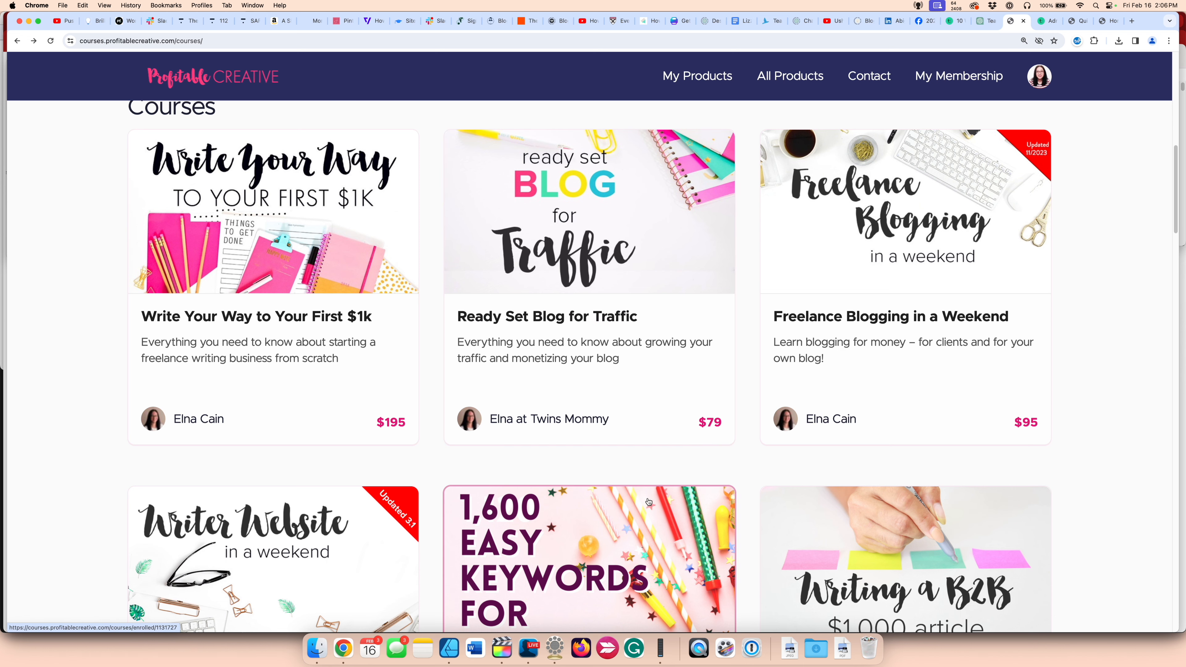
Step: Browse the course cards in the Courses section of the school's public product listing
scroll(649, 501, "up", 4)
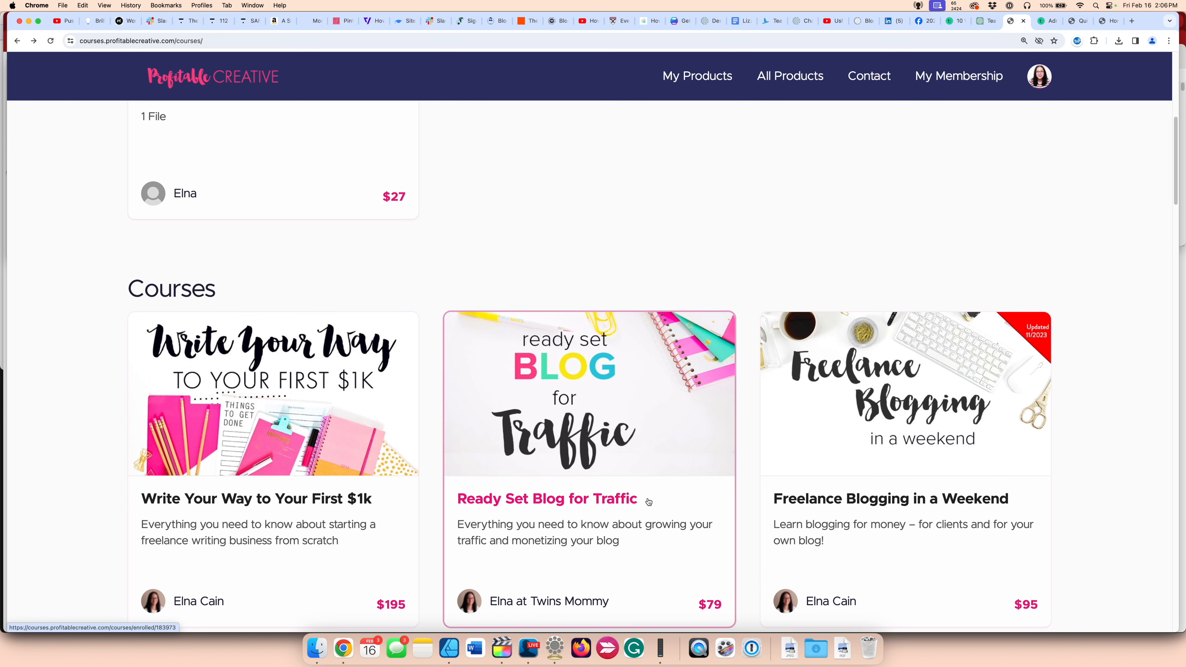
scroll(649, 502, "down", 4)
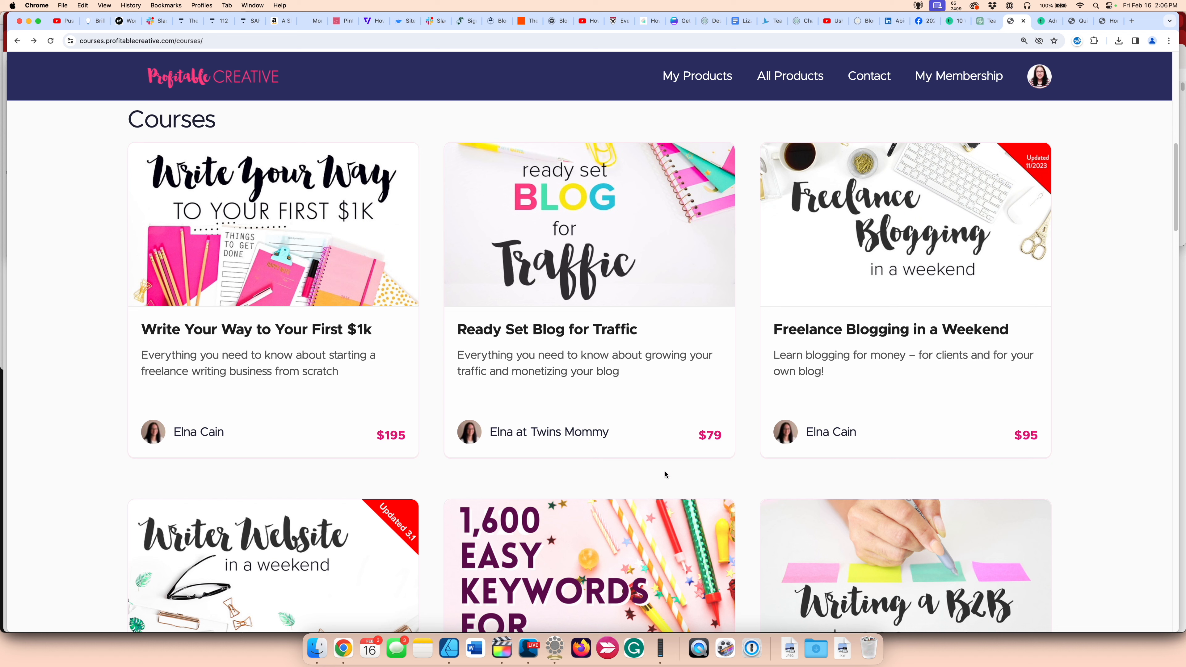
key("super+Tab")
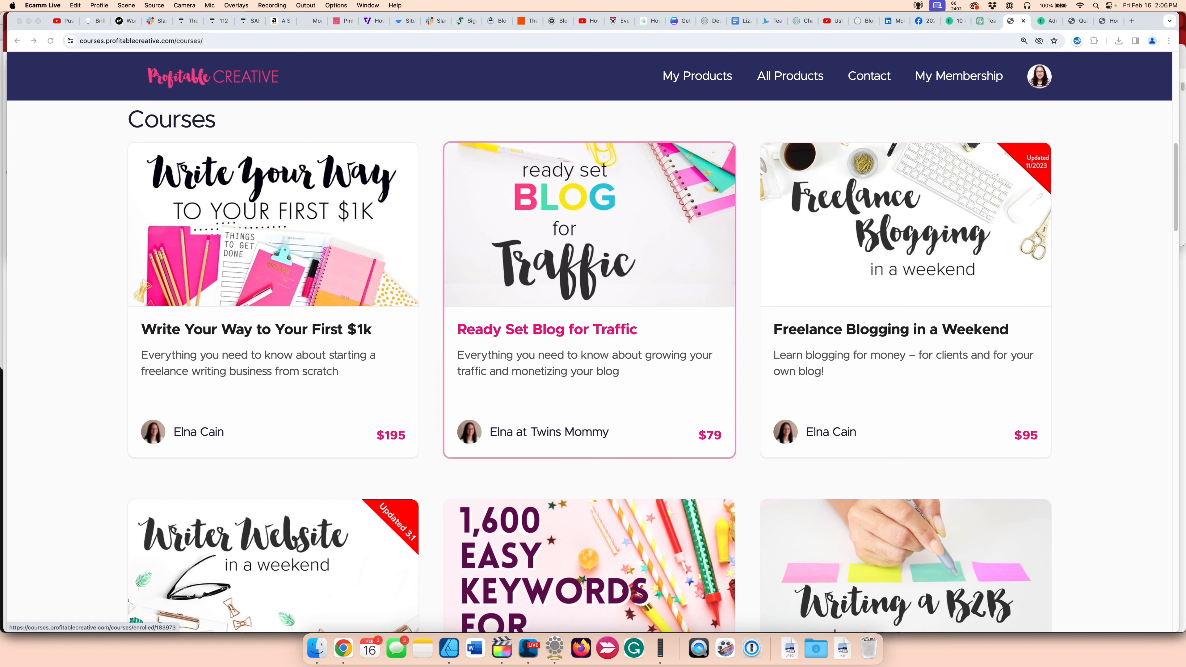